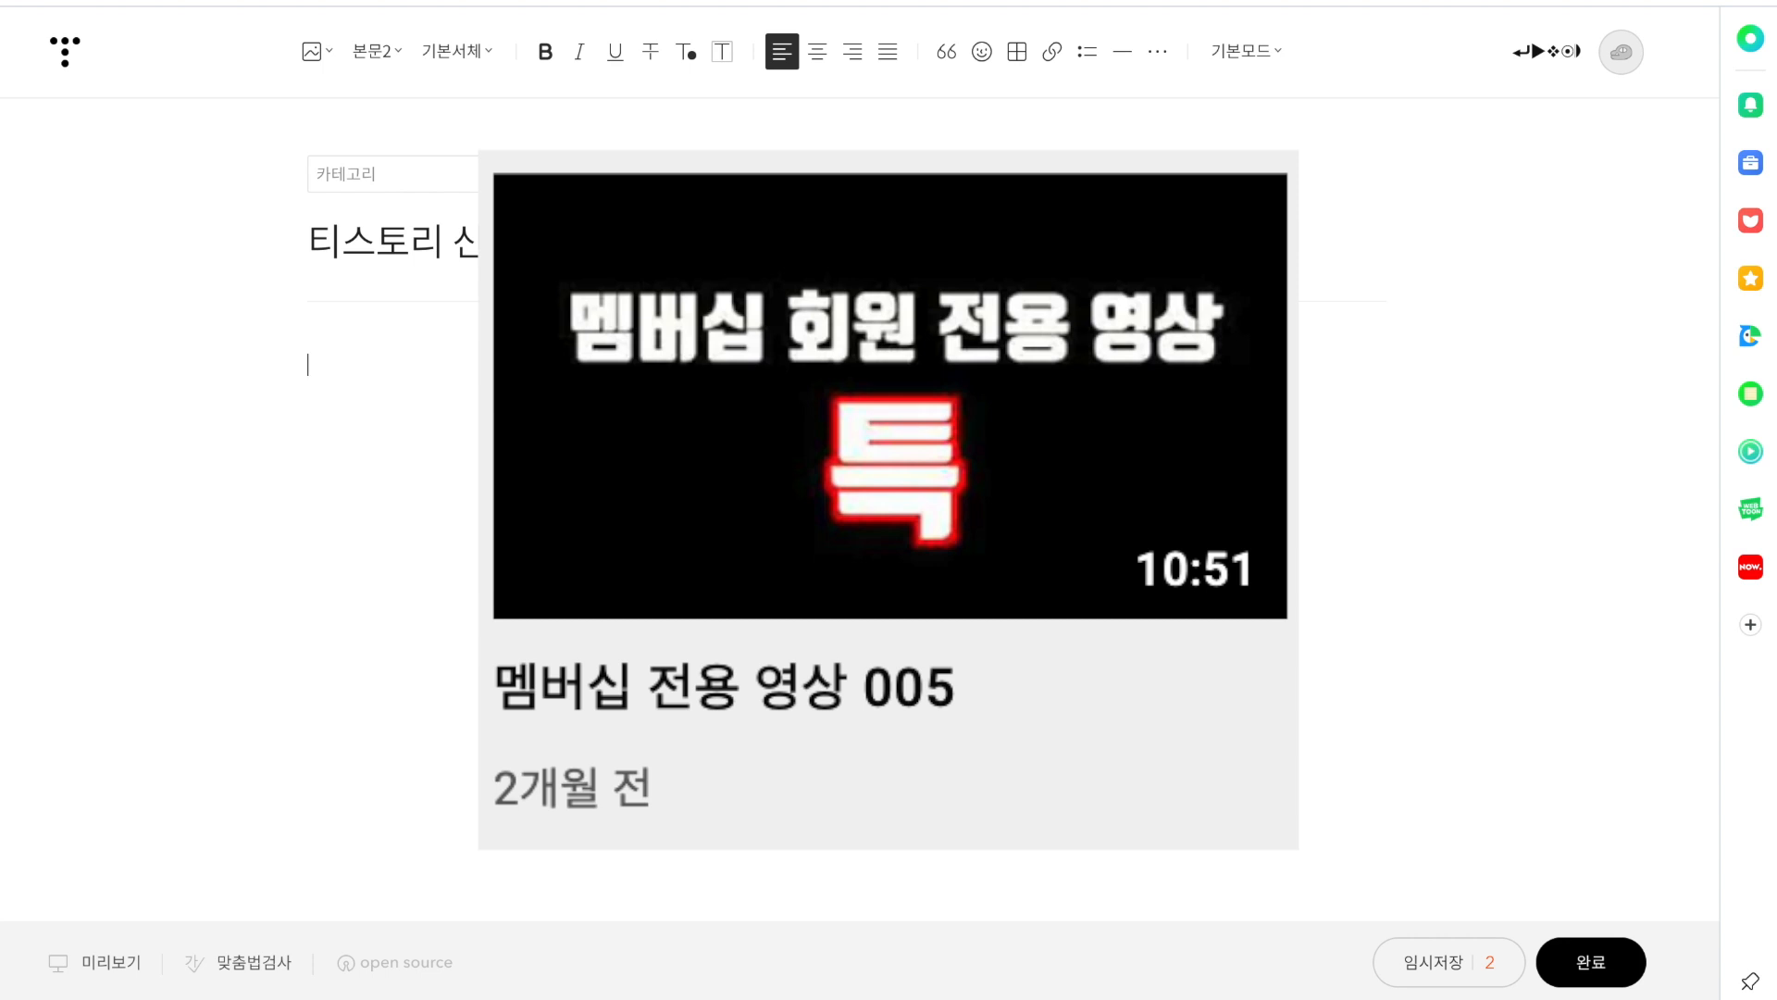
- Write "본문 내용이 있다." as the post body and start a new line below it
{"action": "key", "text": "Return"}
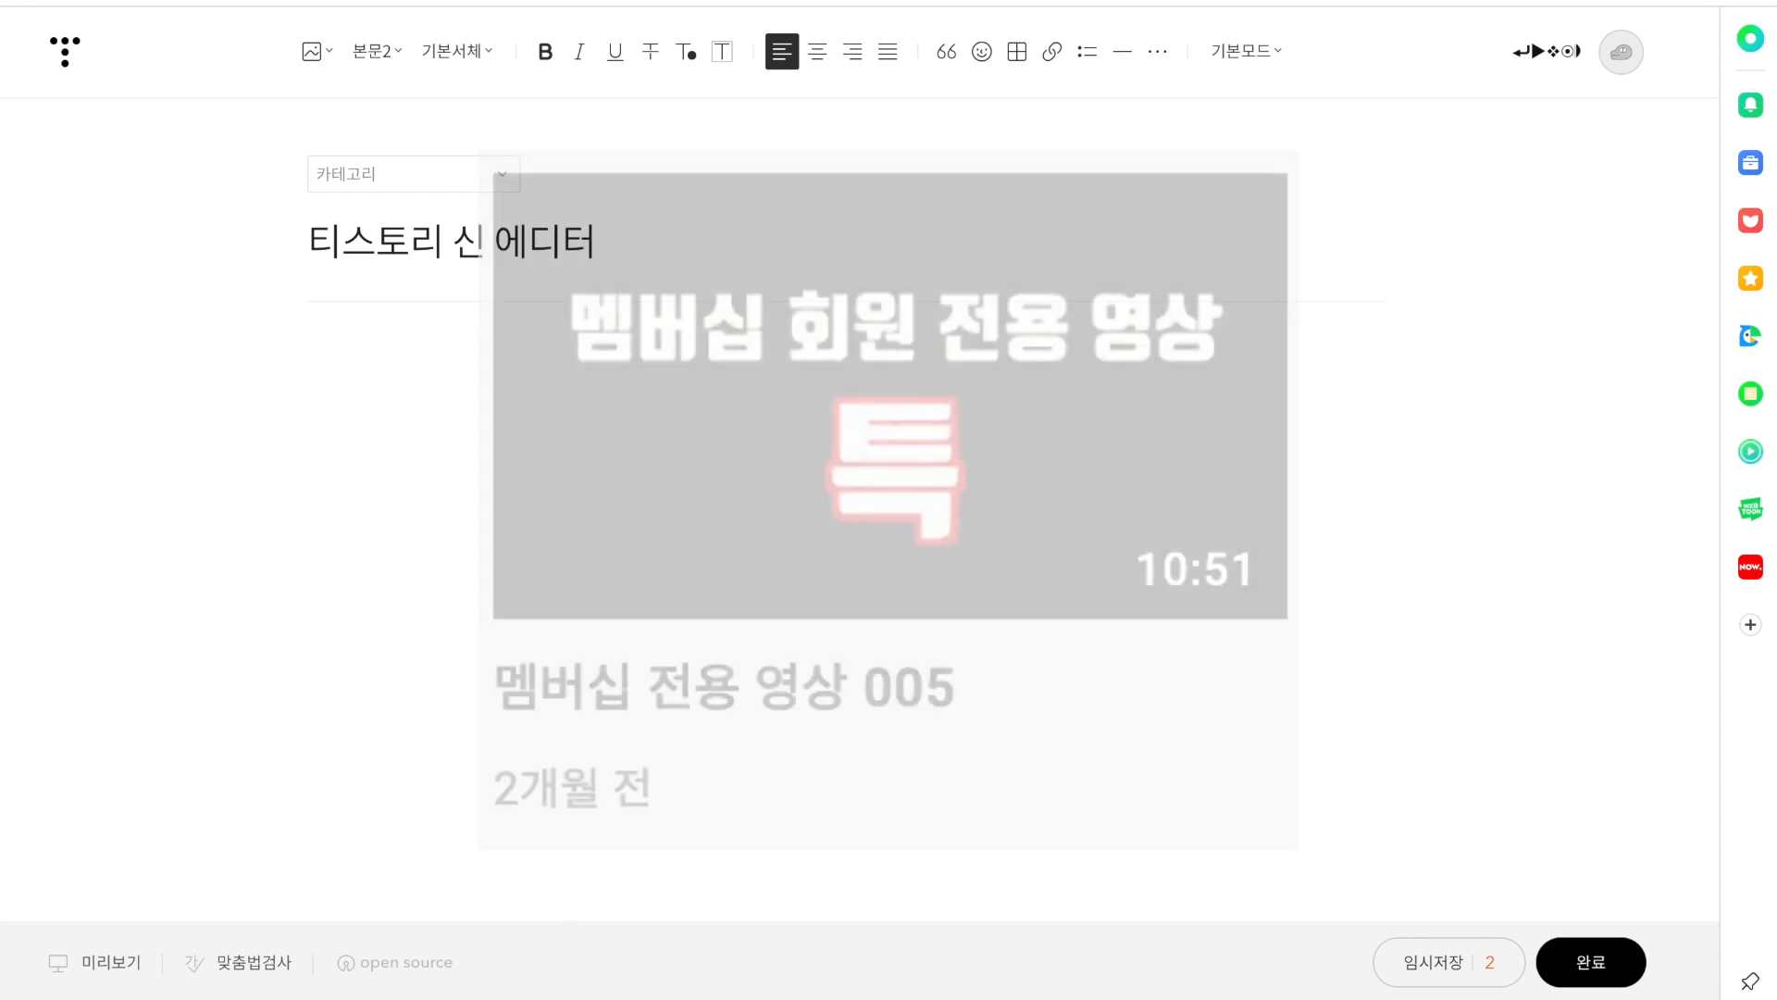
{"action": "type", "text": "본문 내요"}
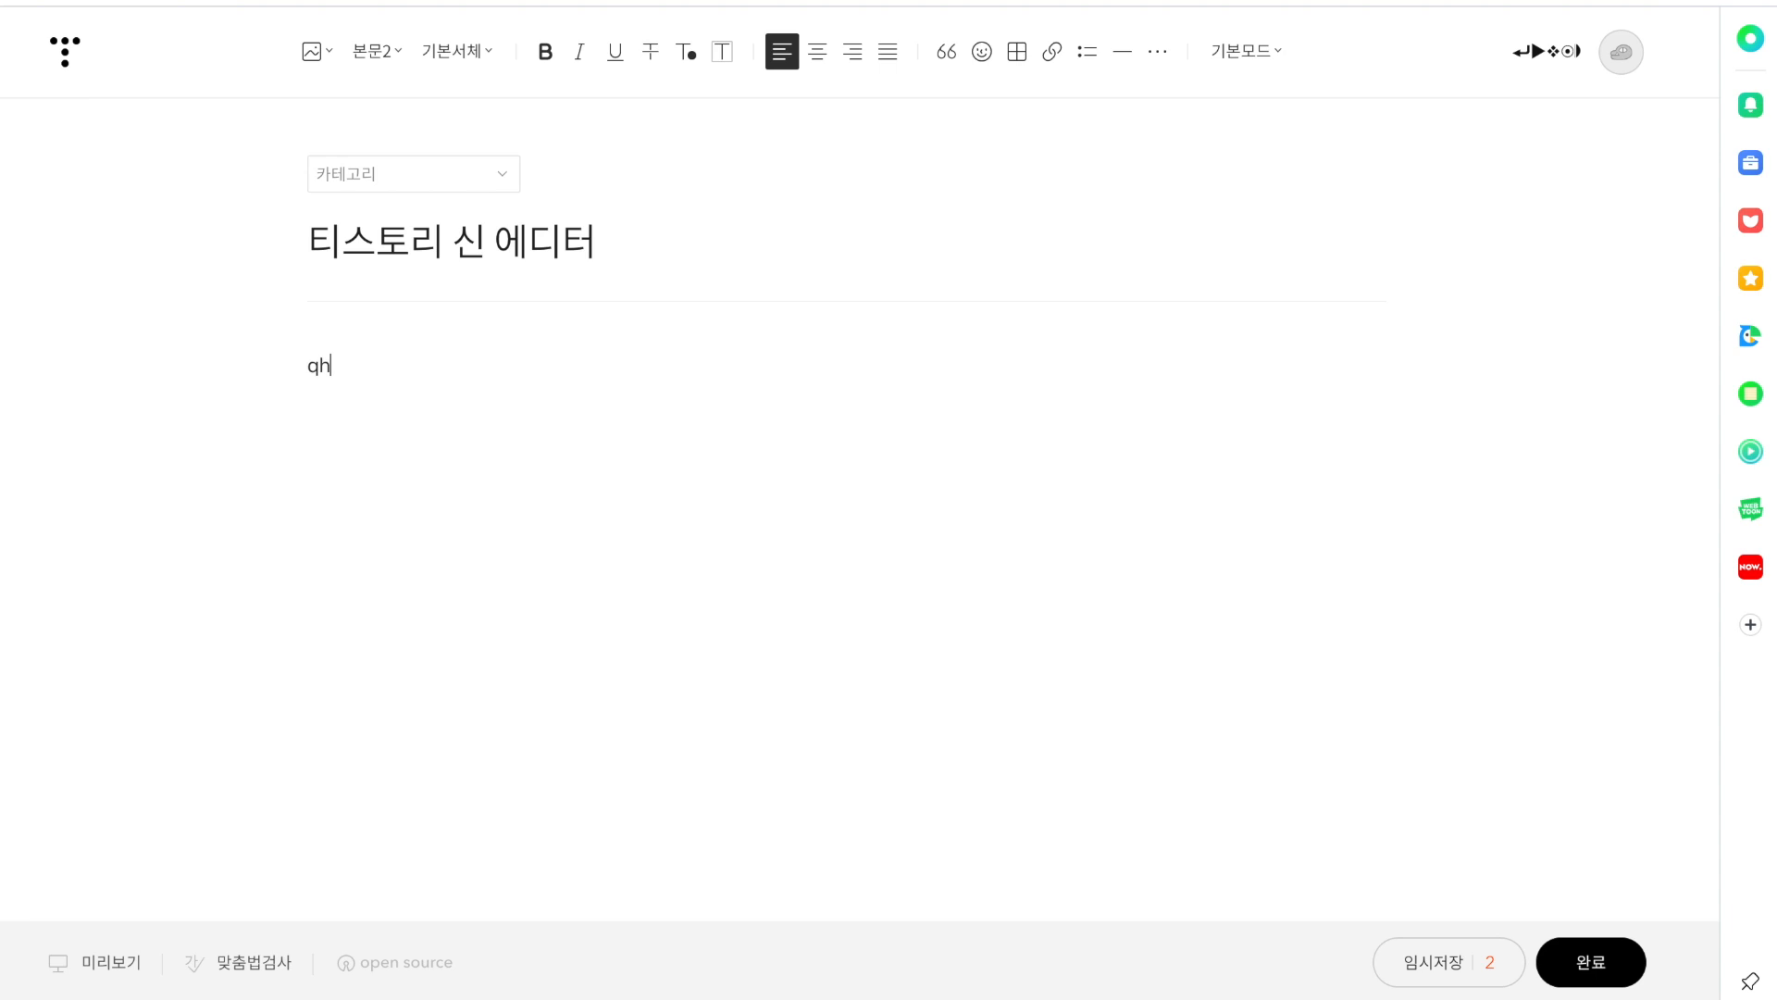
{"action": "type", "text": "용이 있다."}
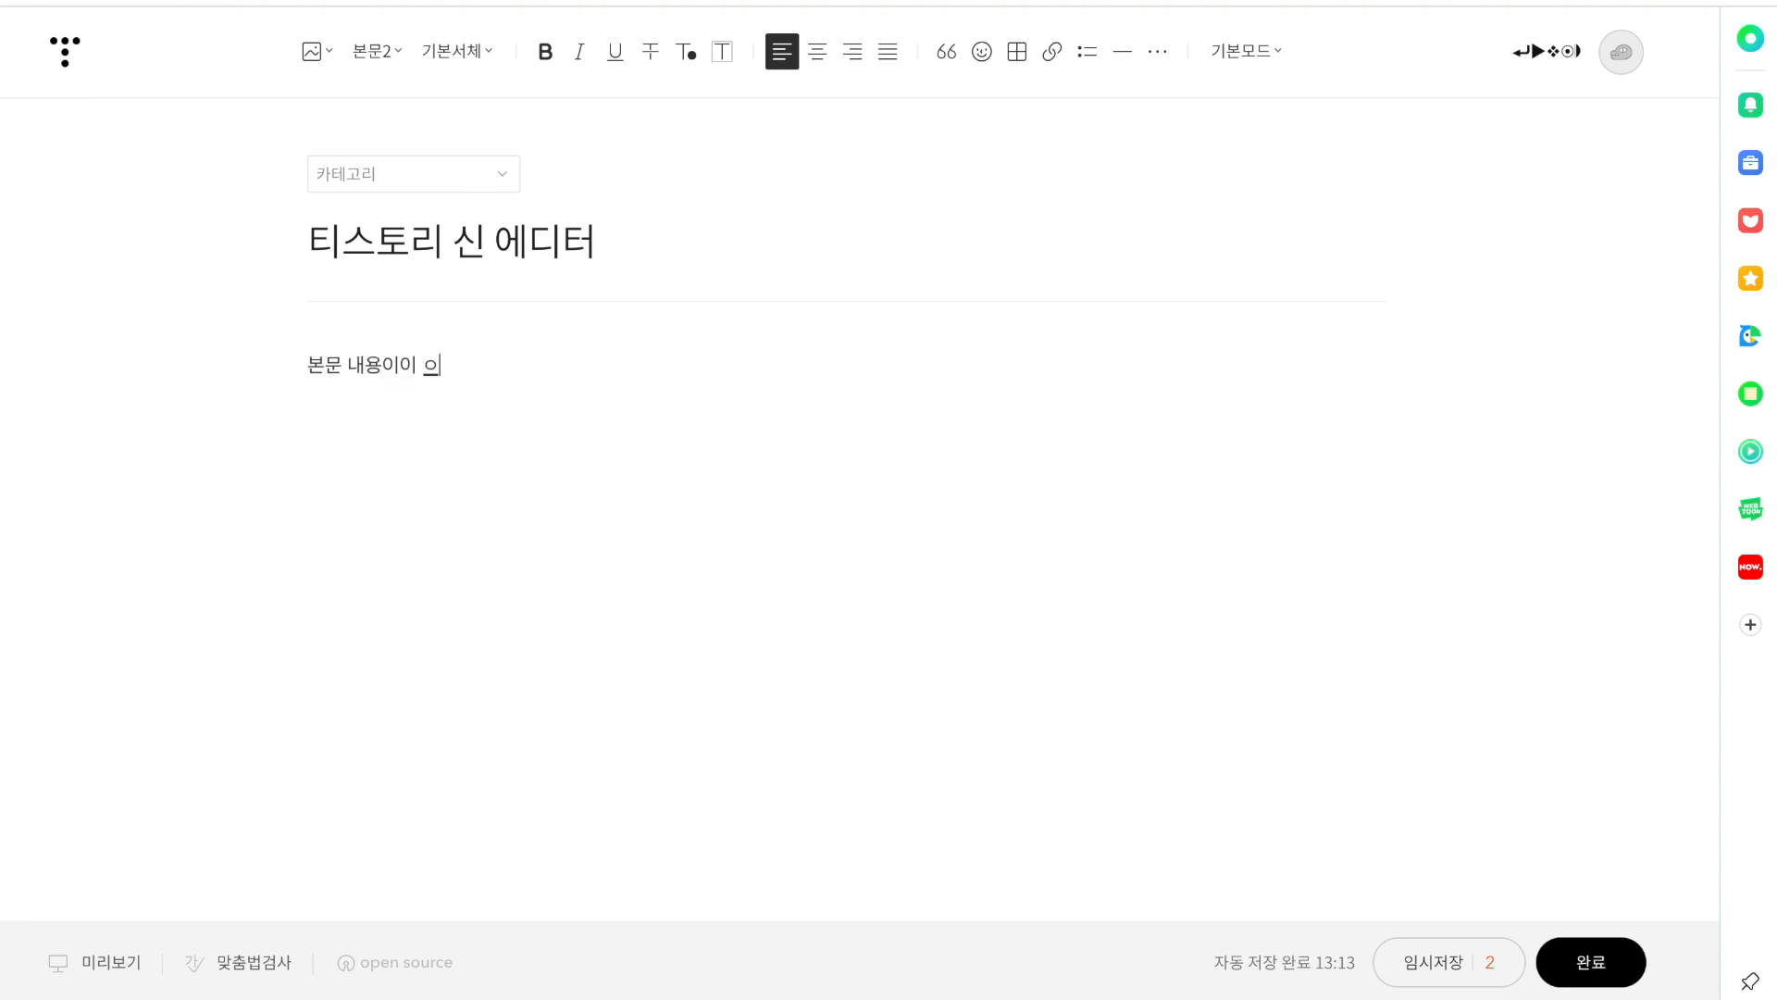
{"action": "key", "text": "Return"}
- Insert link cards for the earlier posts "구글 상위 노출을 위한 백링크(Back Link) 늘리는 방법" and "티스토리 블로그 15개 구글 노출의 위한 준비" below the body text
{"action": "left_click", "coordinate": [1170, 65]}
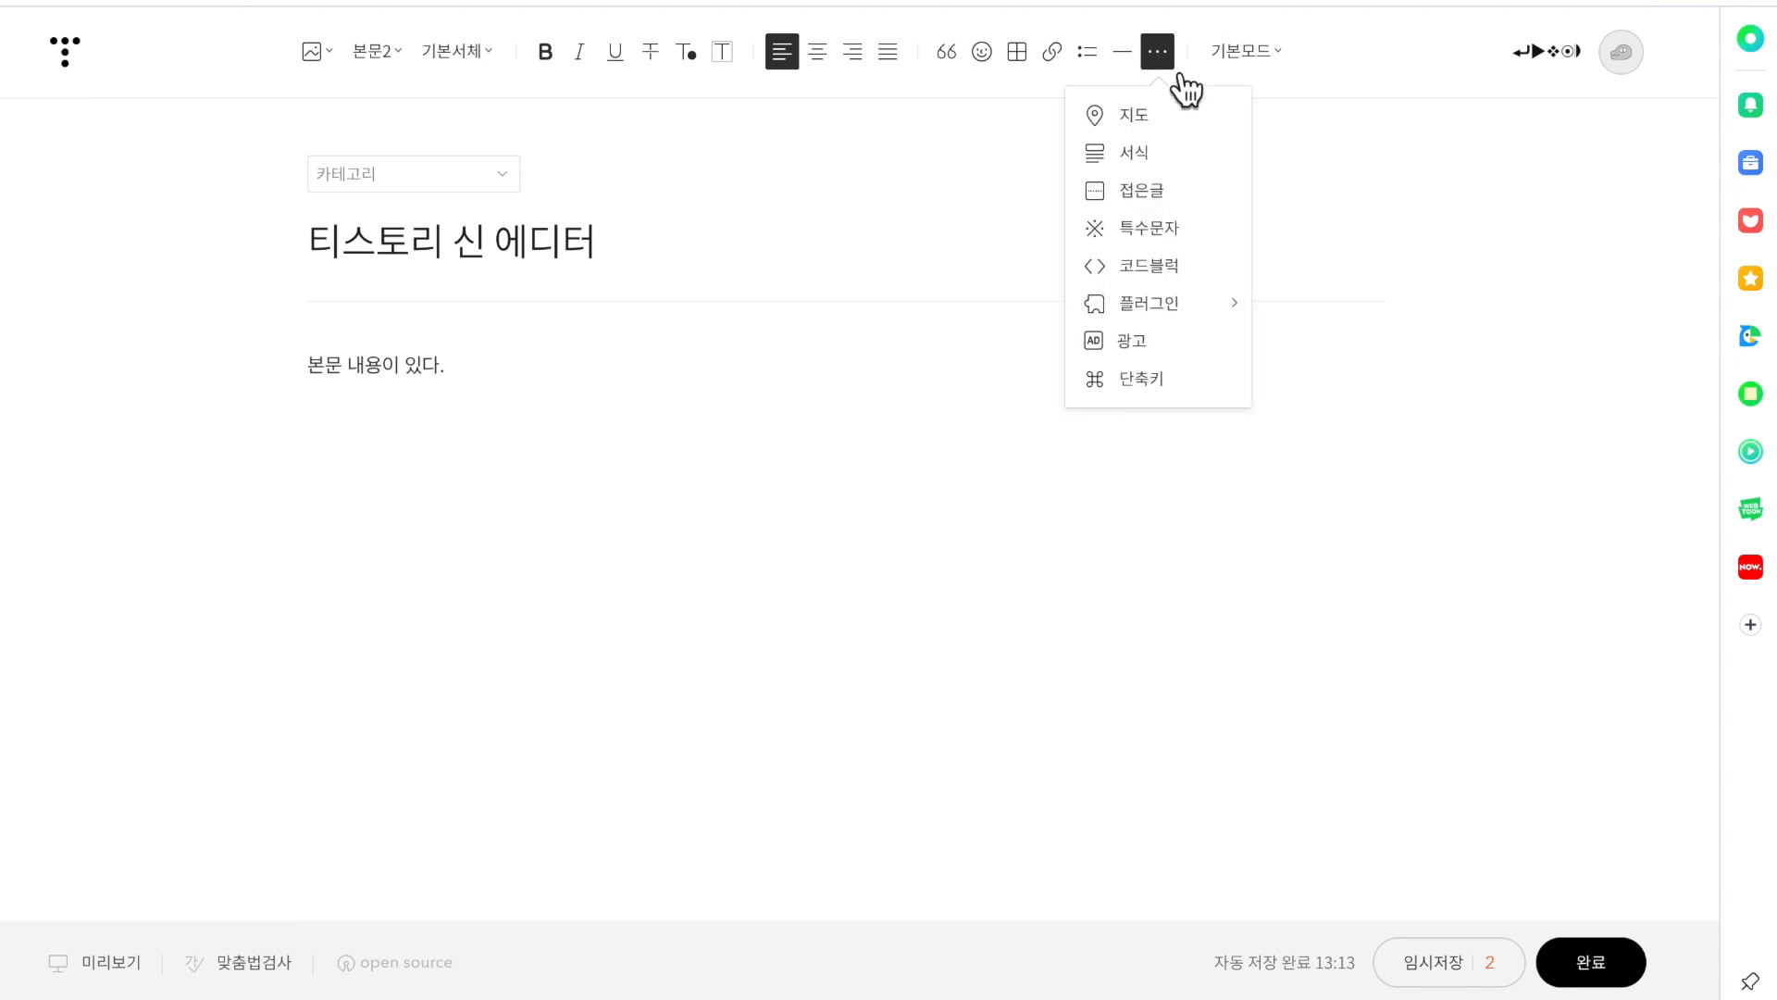
{"action": "mouse_move", "coordinate": [1222, 303]}
{"action": "left_click", "coordinate": [1337, 302]}
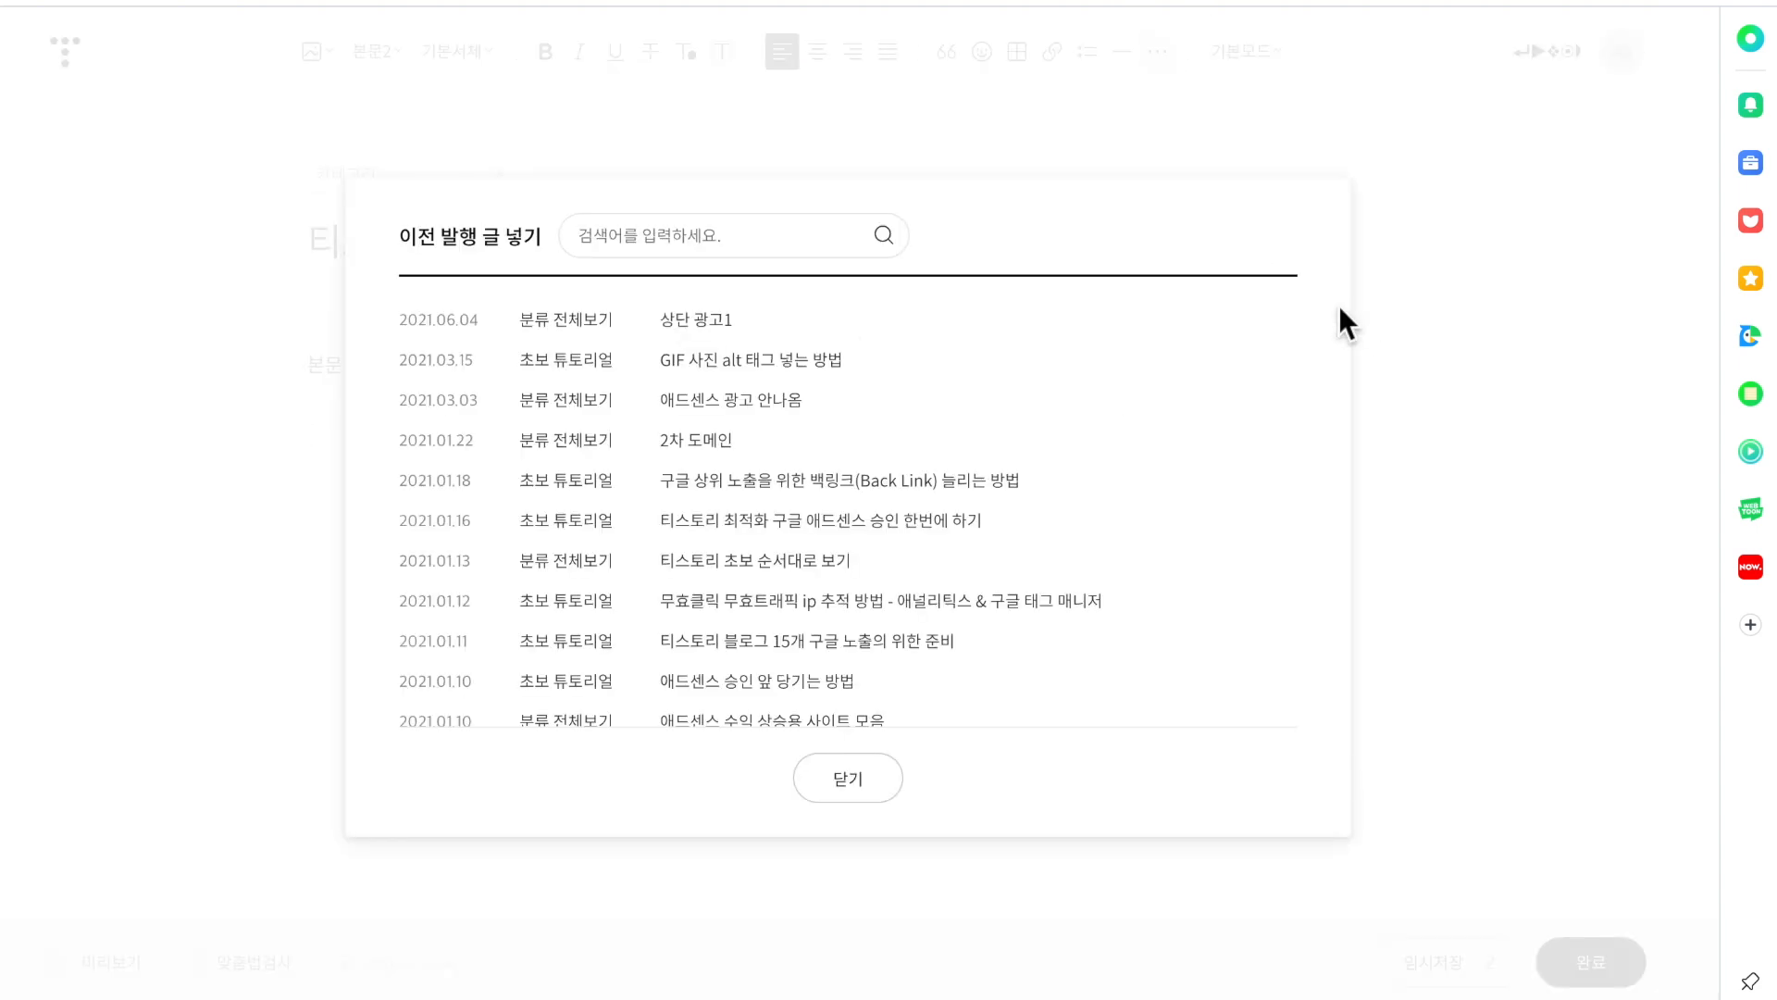
{"action": "left_click", "coordinate": [864, 489]}
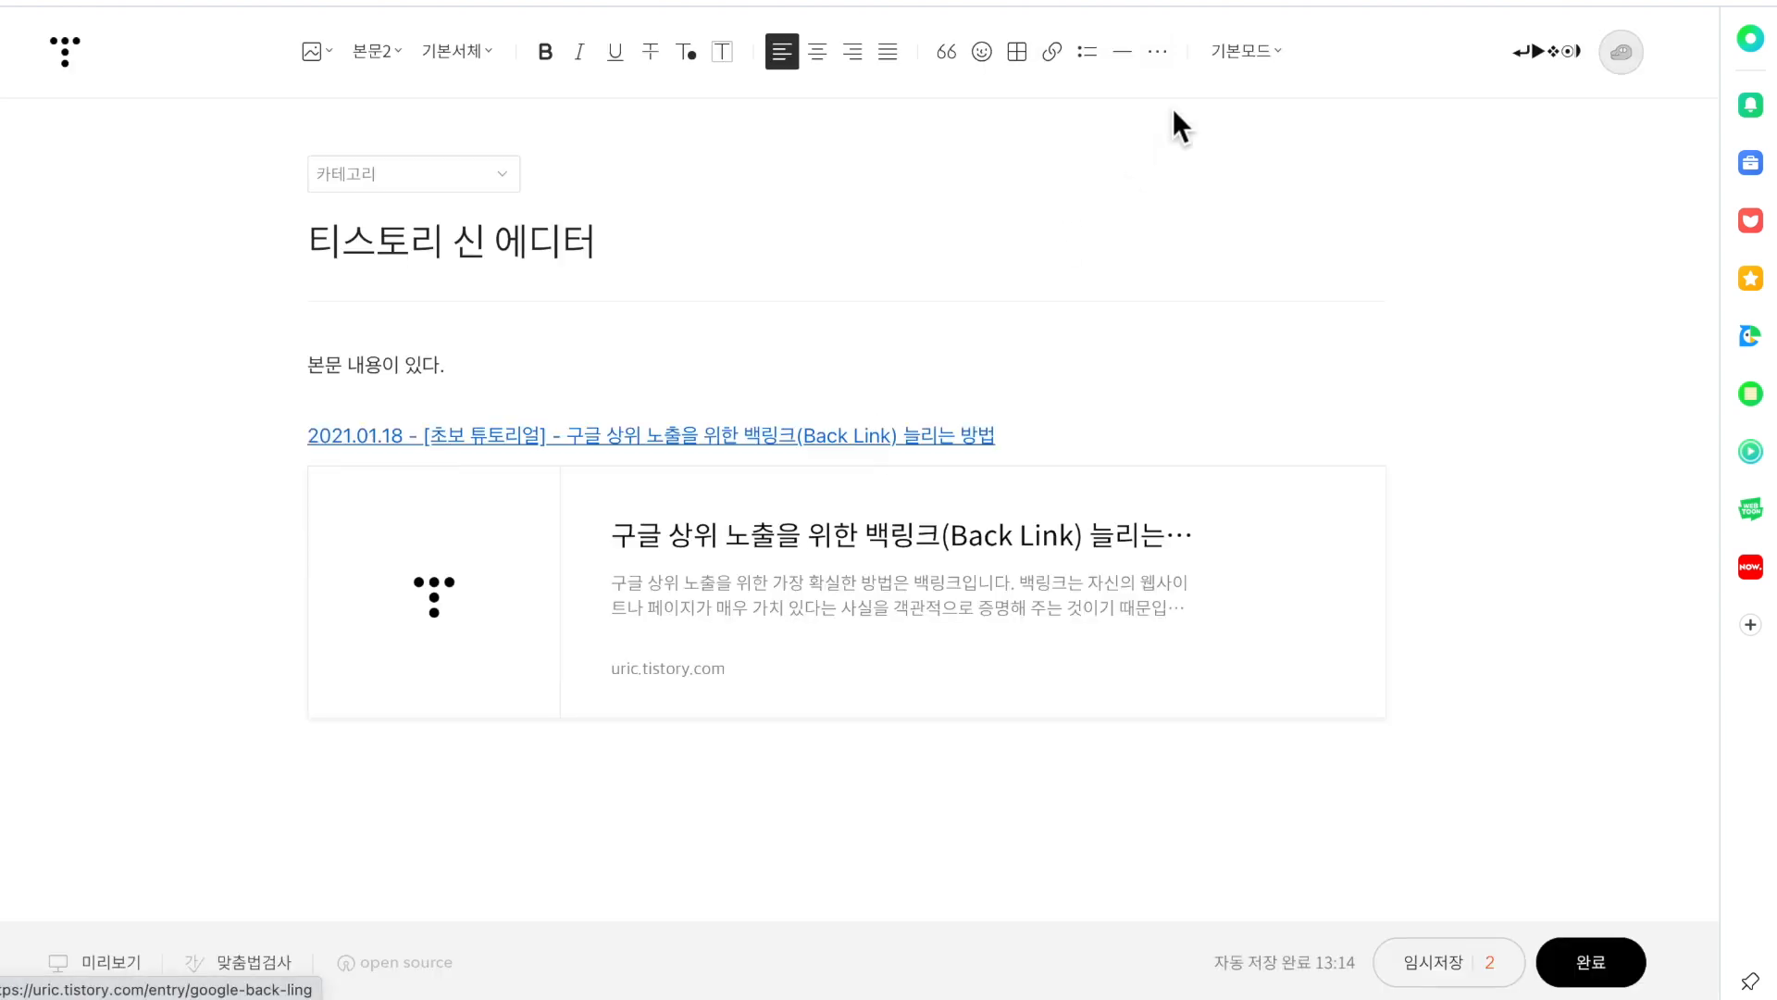
{"action": "scroll", "coordinate": [846, 497], "scroll_direction": "down", "scroll_amount": 1}
{"action": "scroll", "coordinate": [840, 564], "scroll_direction": "up", "scroll_amount": 1}
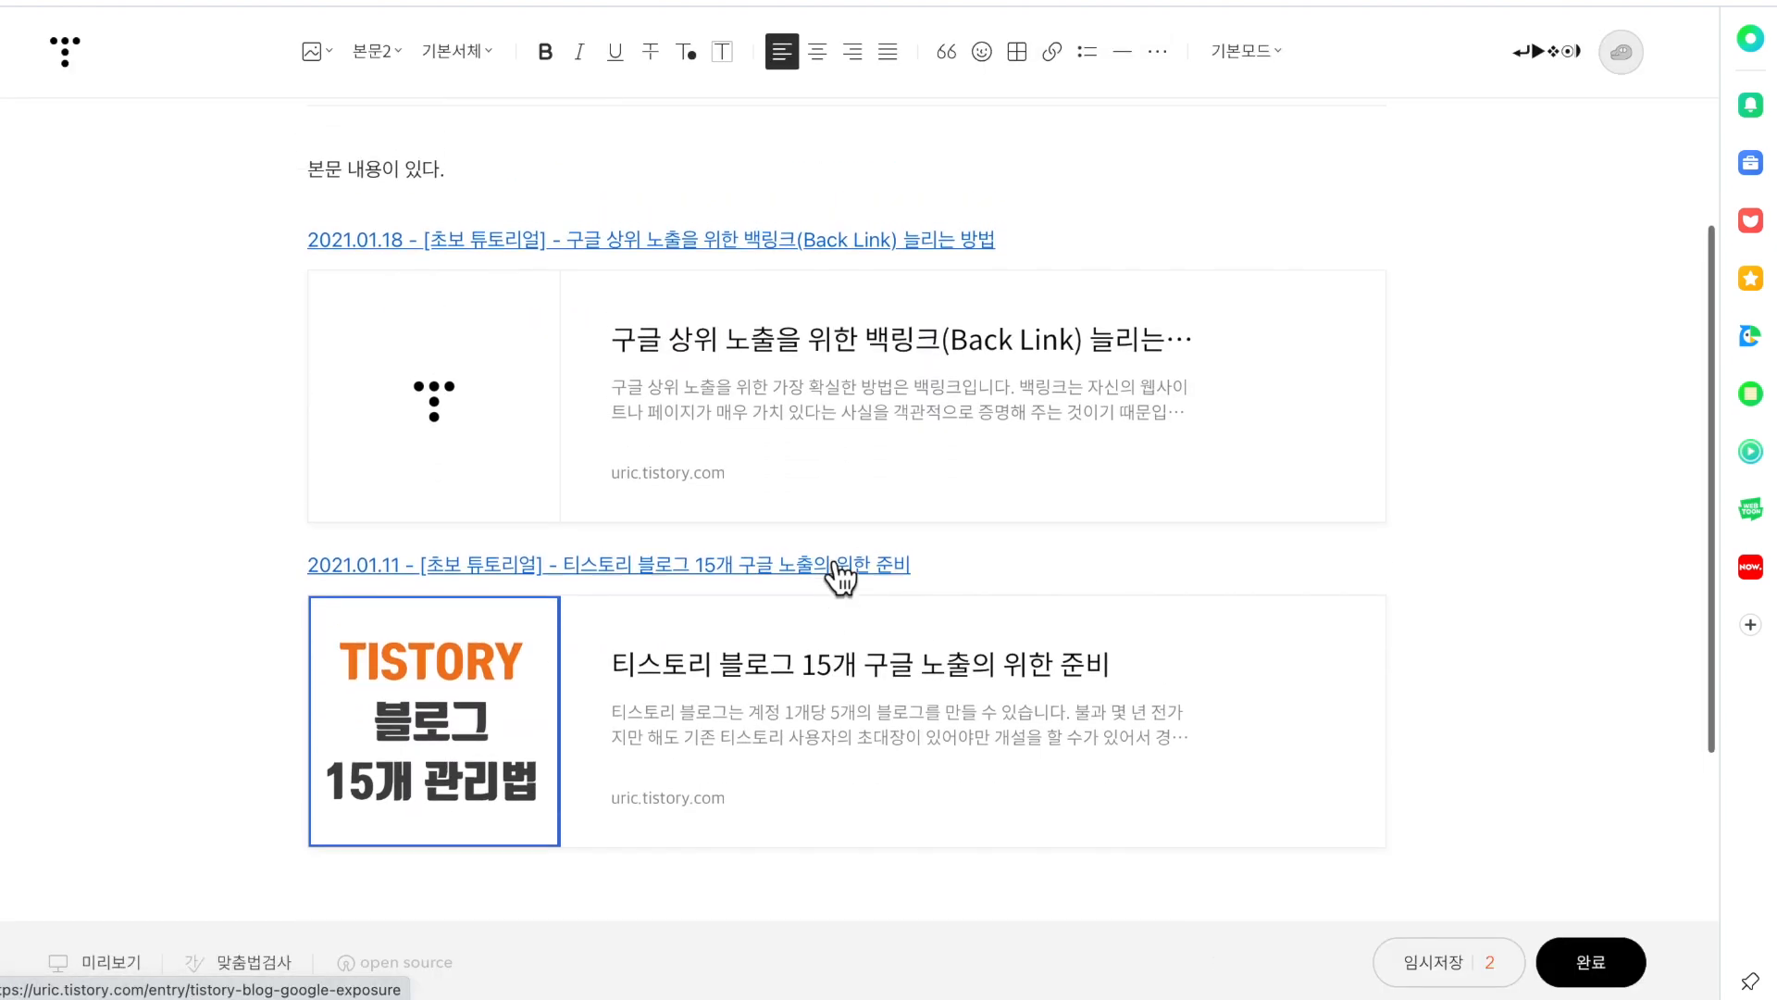
- Copy the sentence "본문 내용이 있다." and paste it repeatedly to build a body paragraph of several lines
{"action": "scroll", "coordinate": [655, 340], "scroll_direction": "up", "scroll_amount": 1}
{"action": "left_click_drag", "start_coordinate": [464, 268], "coordinate": [186, 218]}
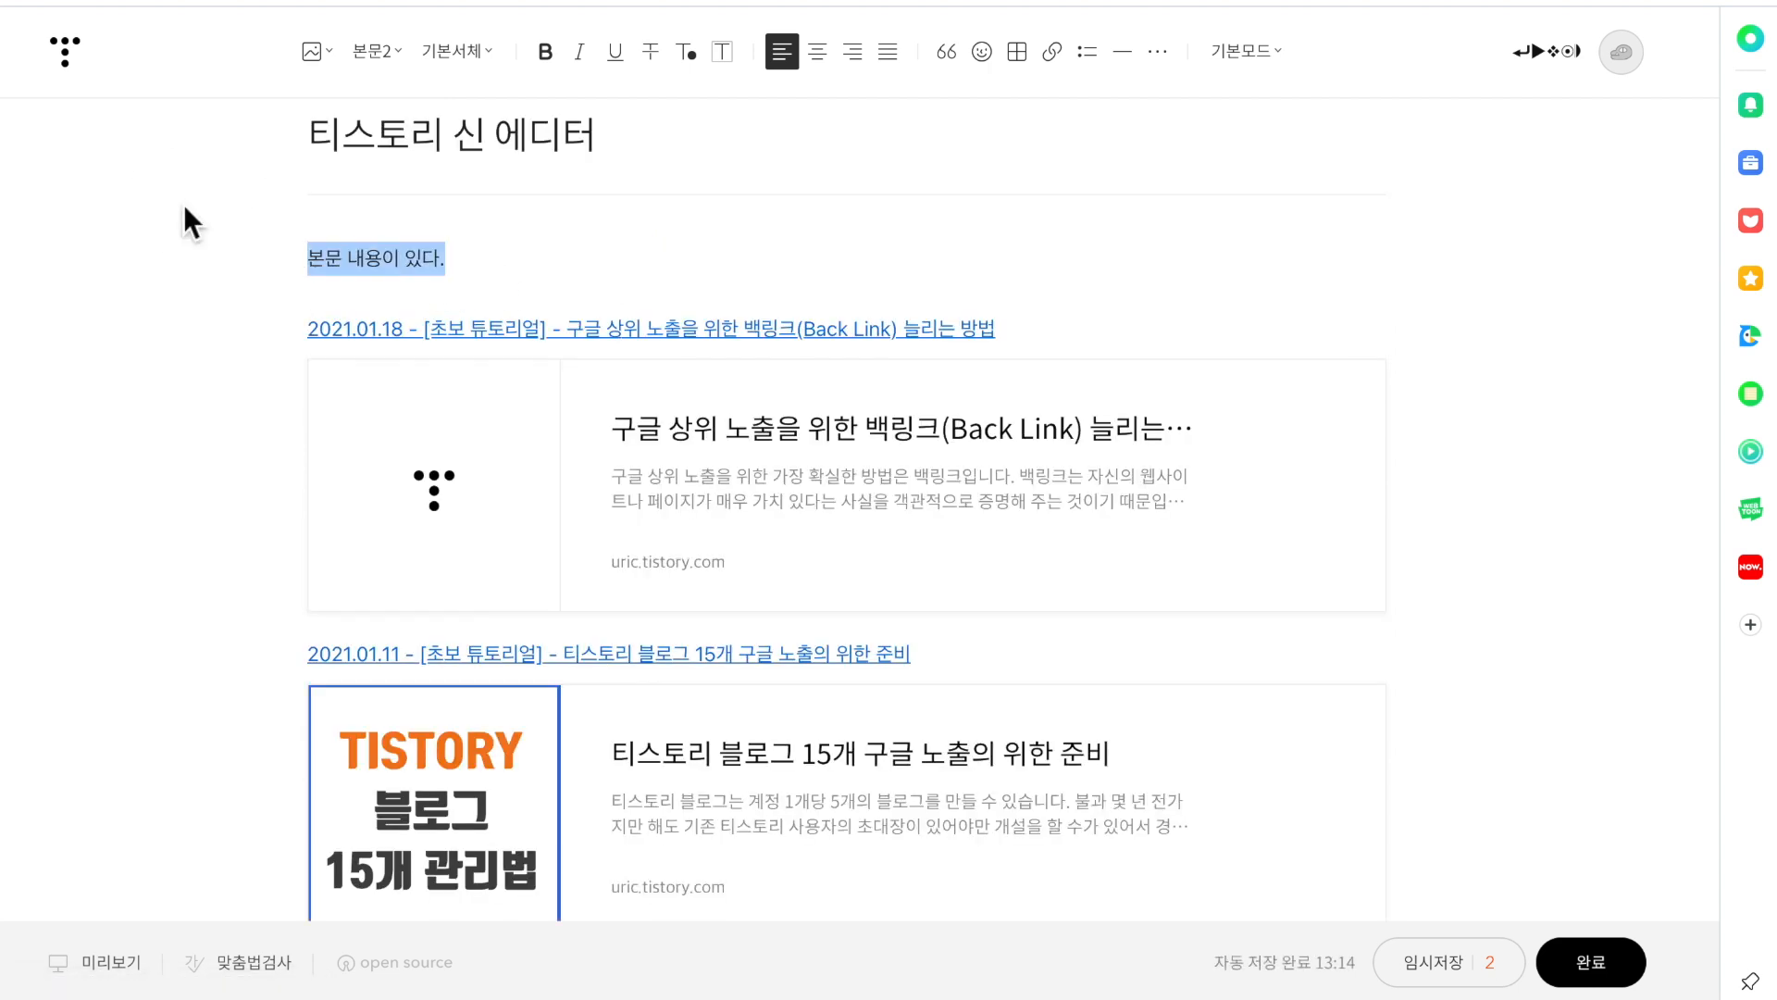
{"action": "key", "text": "ctrl+c"}
{"action": "key", "text": "ctrl+v"}
{"action": "key", "text": "ctrl+v"}
{"action": "key", "text": "ctrl+v"}
{"action": "key", "text": "ctrl+v"}
{"action": "key", "text": "ctrl+v"}
{"action": "key", "text": "ctrl+v"}
{"action": "key", "text": "ctrl+v"}
{"action": "key", "text": "ctrl+v"}
{"action": "key", "text": "ctrl+v"}
{"action": "key", "text": "ctrl+v"}
{"action": "key", "text": "ctrl+v"}
{"action": "key", "text": "ctrl+v"}
{"action": "key", "text": "ctrl+v"}
{"action": "key", "text": "ctrl+v"}
{"action": "key", "text": "ctrl+v"}
{"action": "key", "text": "ctrl+v"}
{"action": "key", "text": "ctrl+v"}
{"action": "key", "text": "ctrl+v"}
{"action": "key", "text": "ctrl+v"}
{"action": "key", "text": "ctrl+v"}
- Review the two earlier-post text links and their cards below the body paragraph
{"action": "scroll", "coordinate": [682, 364], "scroll_direction": "down", "scroll_amount": 2}
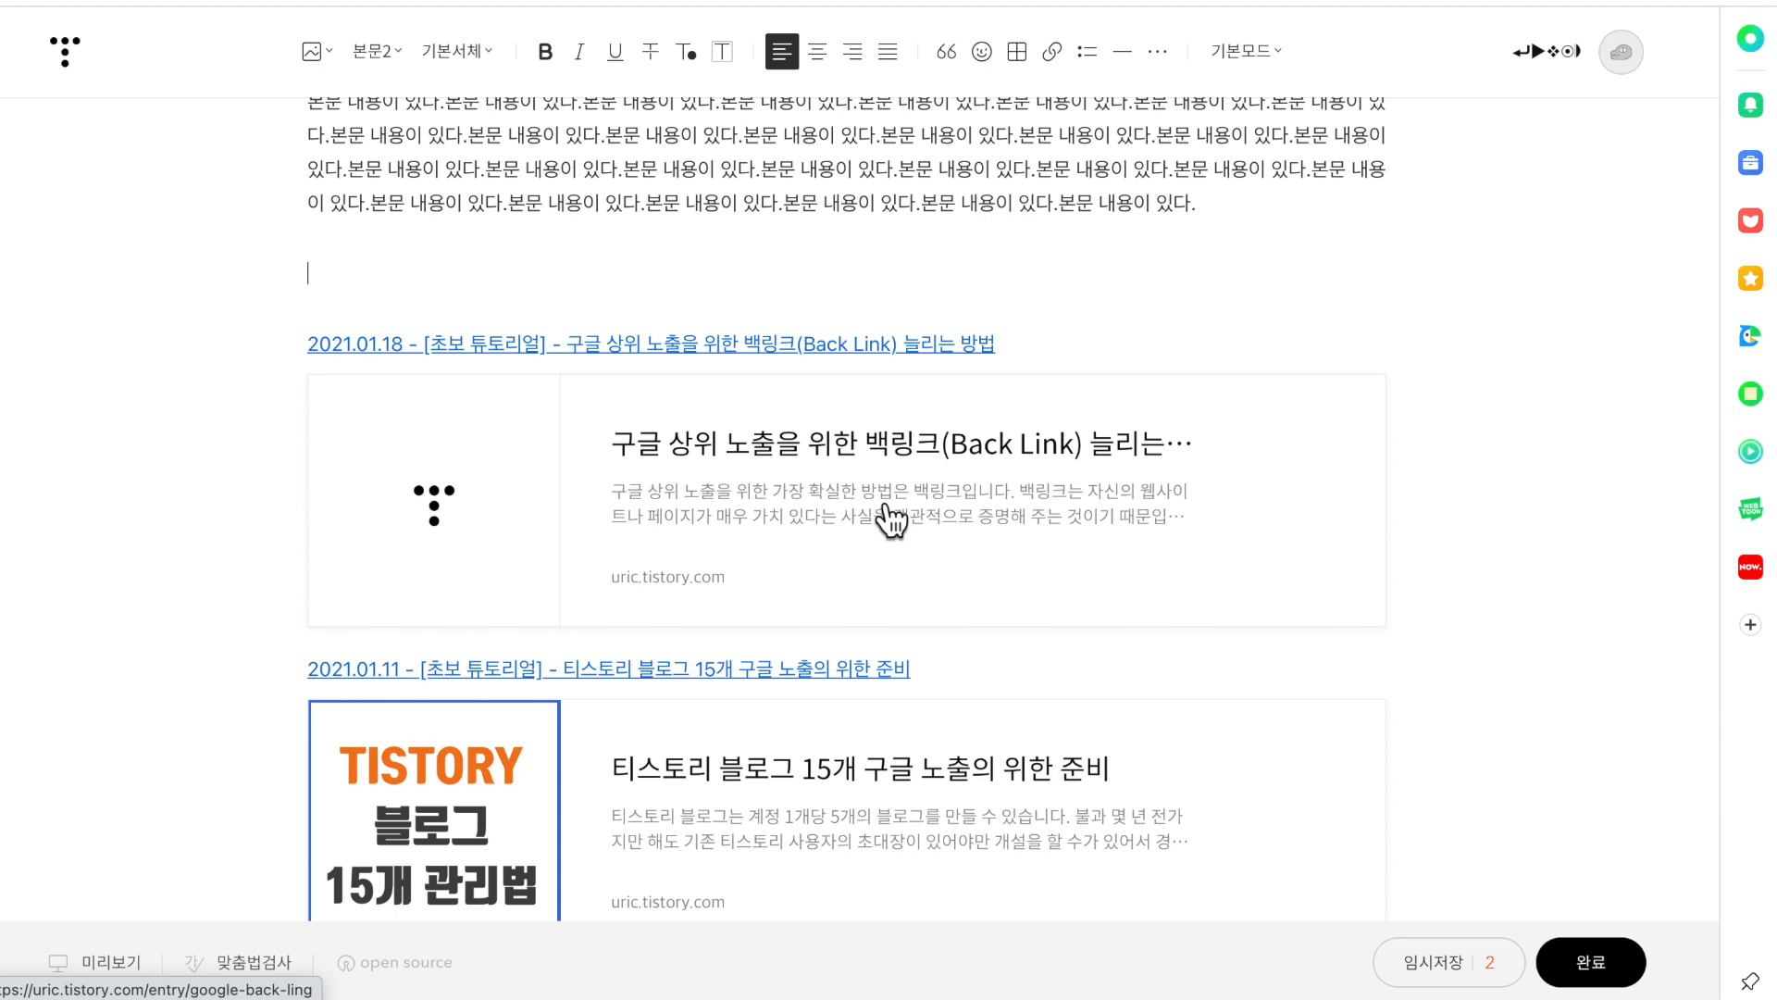
{"action": "scroll", "coordinate": [891, 521], "scroll_direction": "up", "scroll_amount": 1}
{"action": "scroll", "coordinate": [892, 520], "scroll_direction": "up", "scroll_amount": 1}
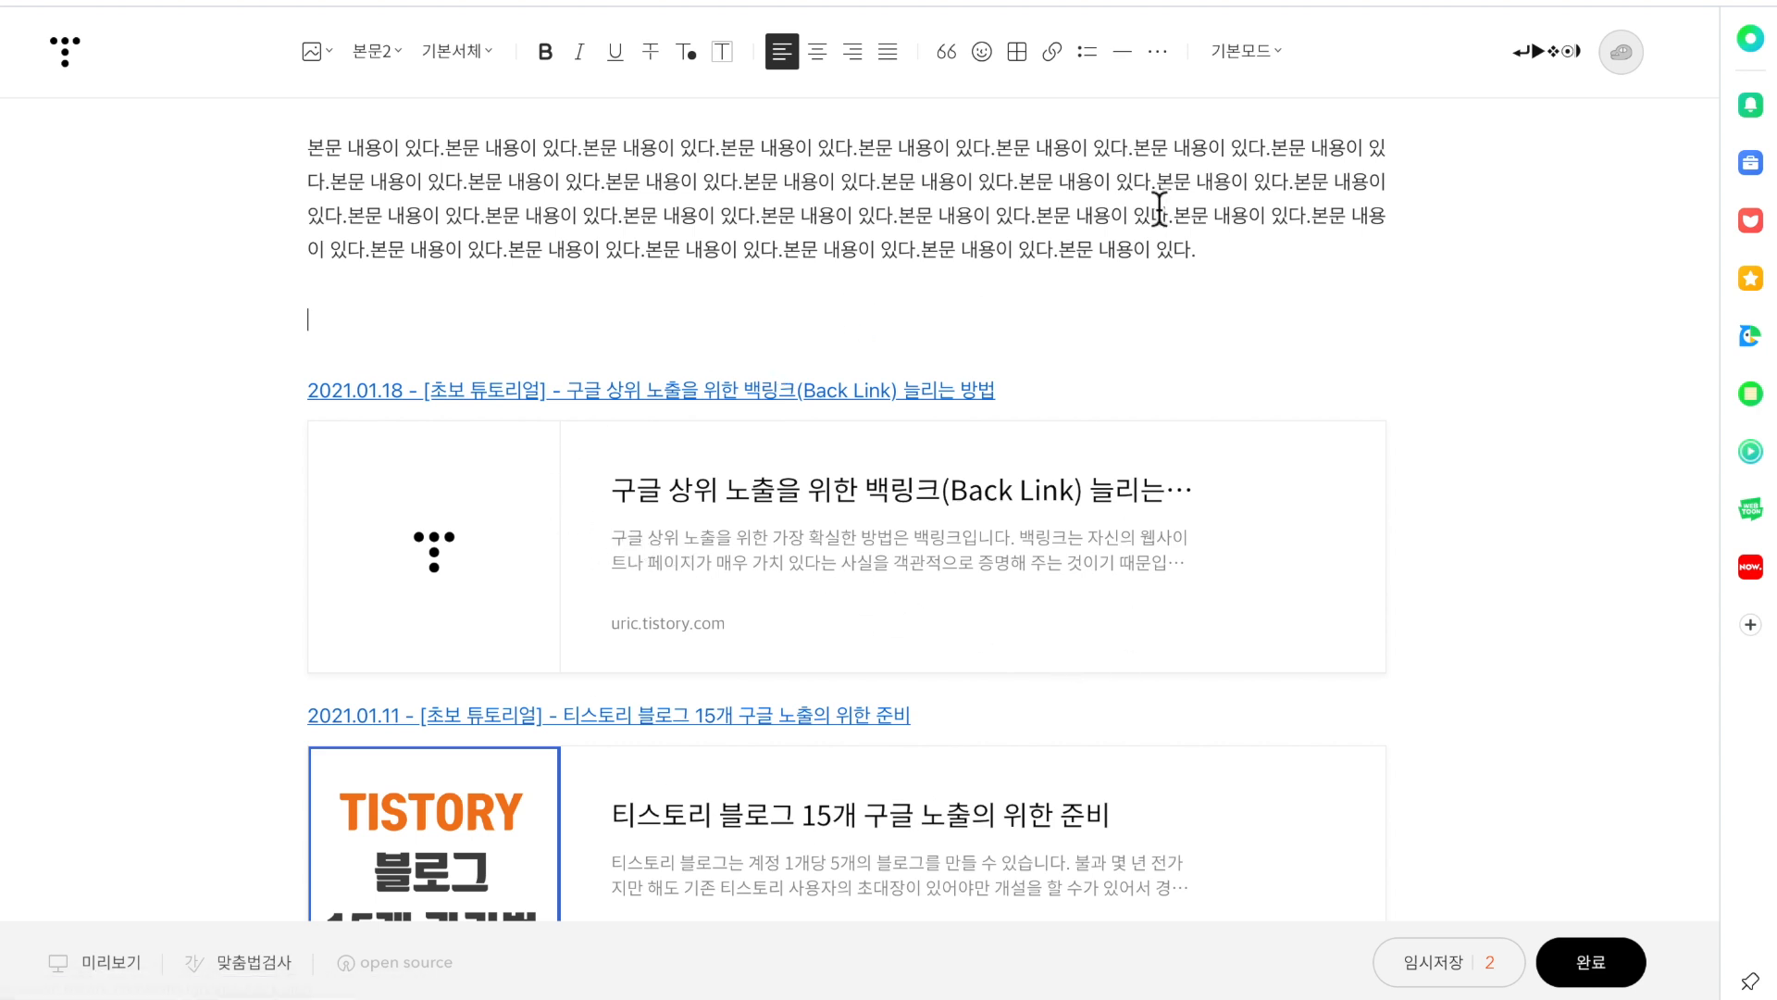
{"action": "scroll", "coordinate": [1010, 379], "scroll_direction": "down", "scroll_amount": 1}
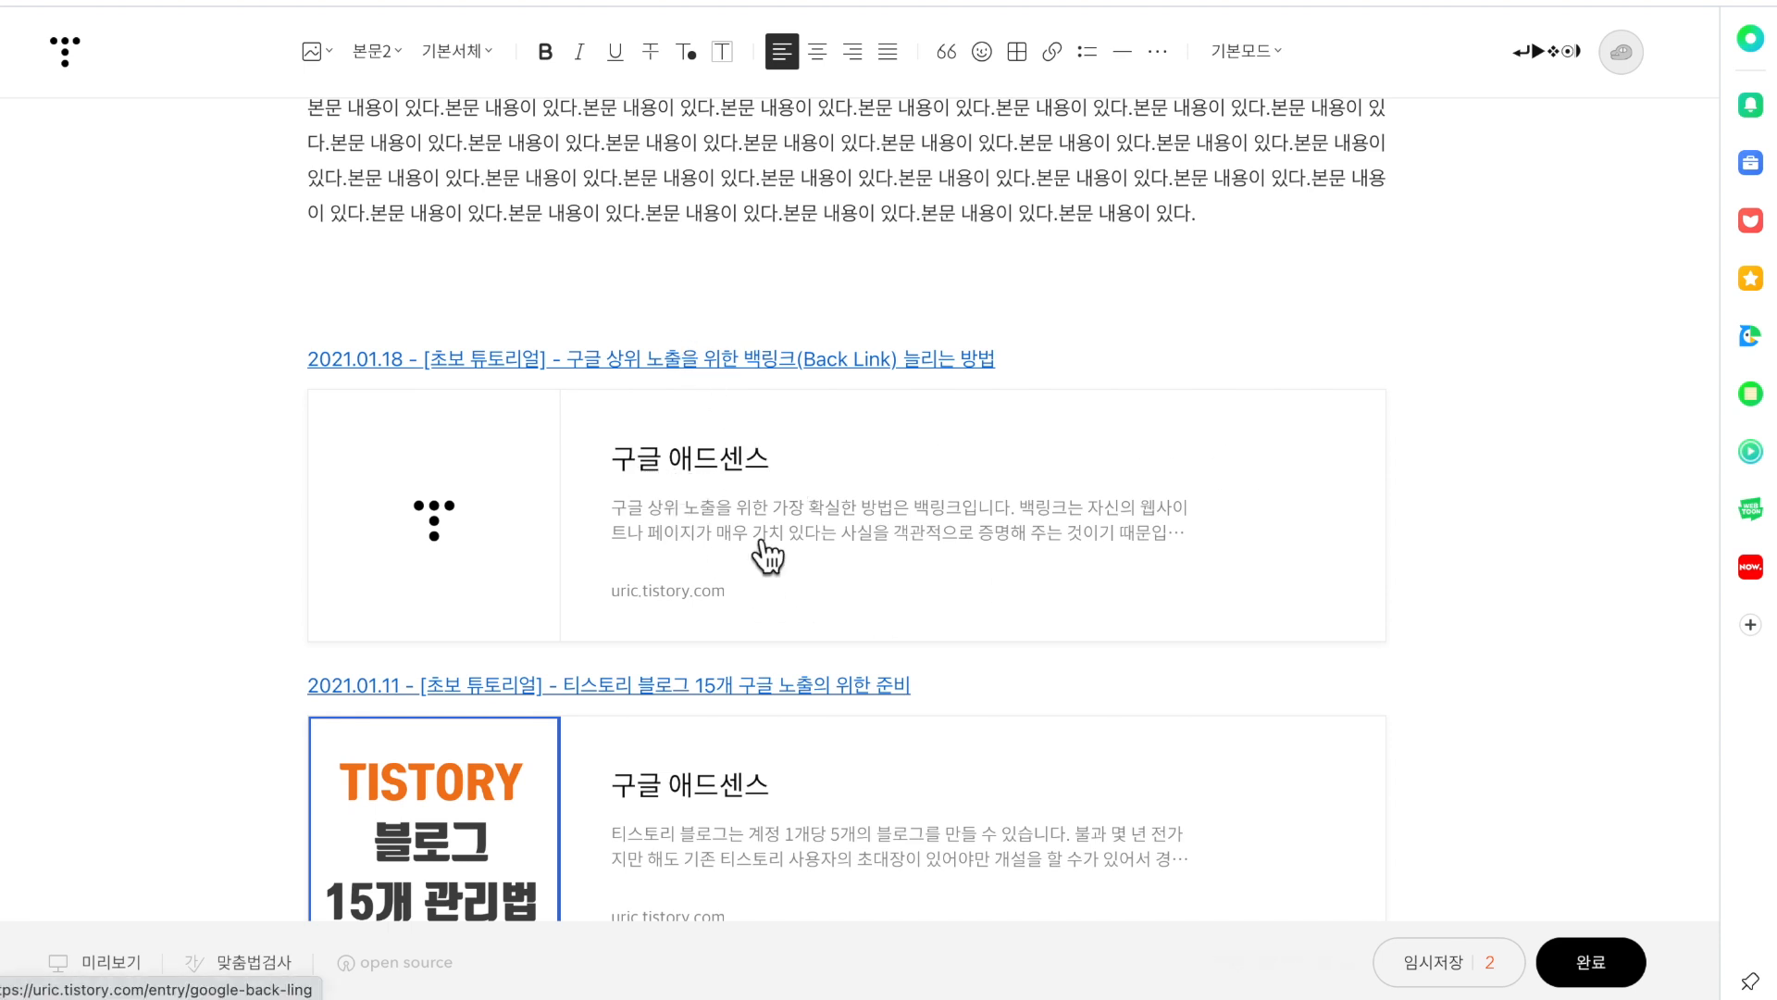
{"action": "scroll", "coordinate": [765, 552], "scroll_direction": "down", "scroll_amount": 2}
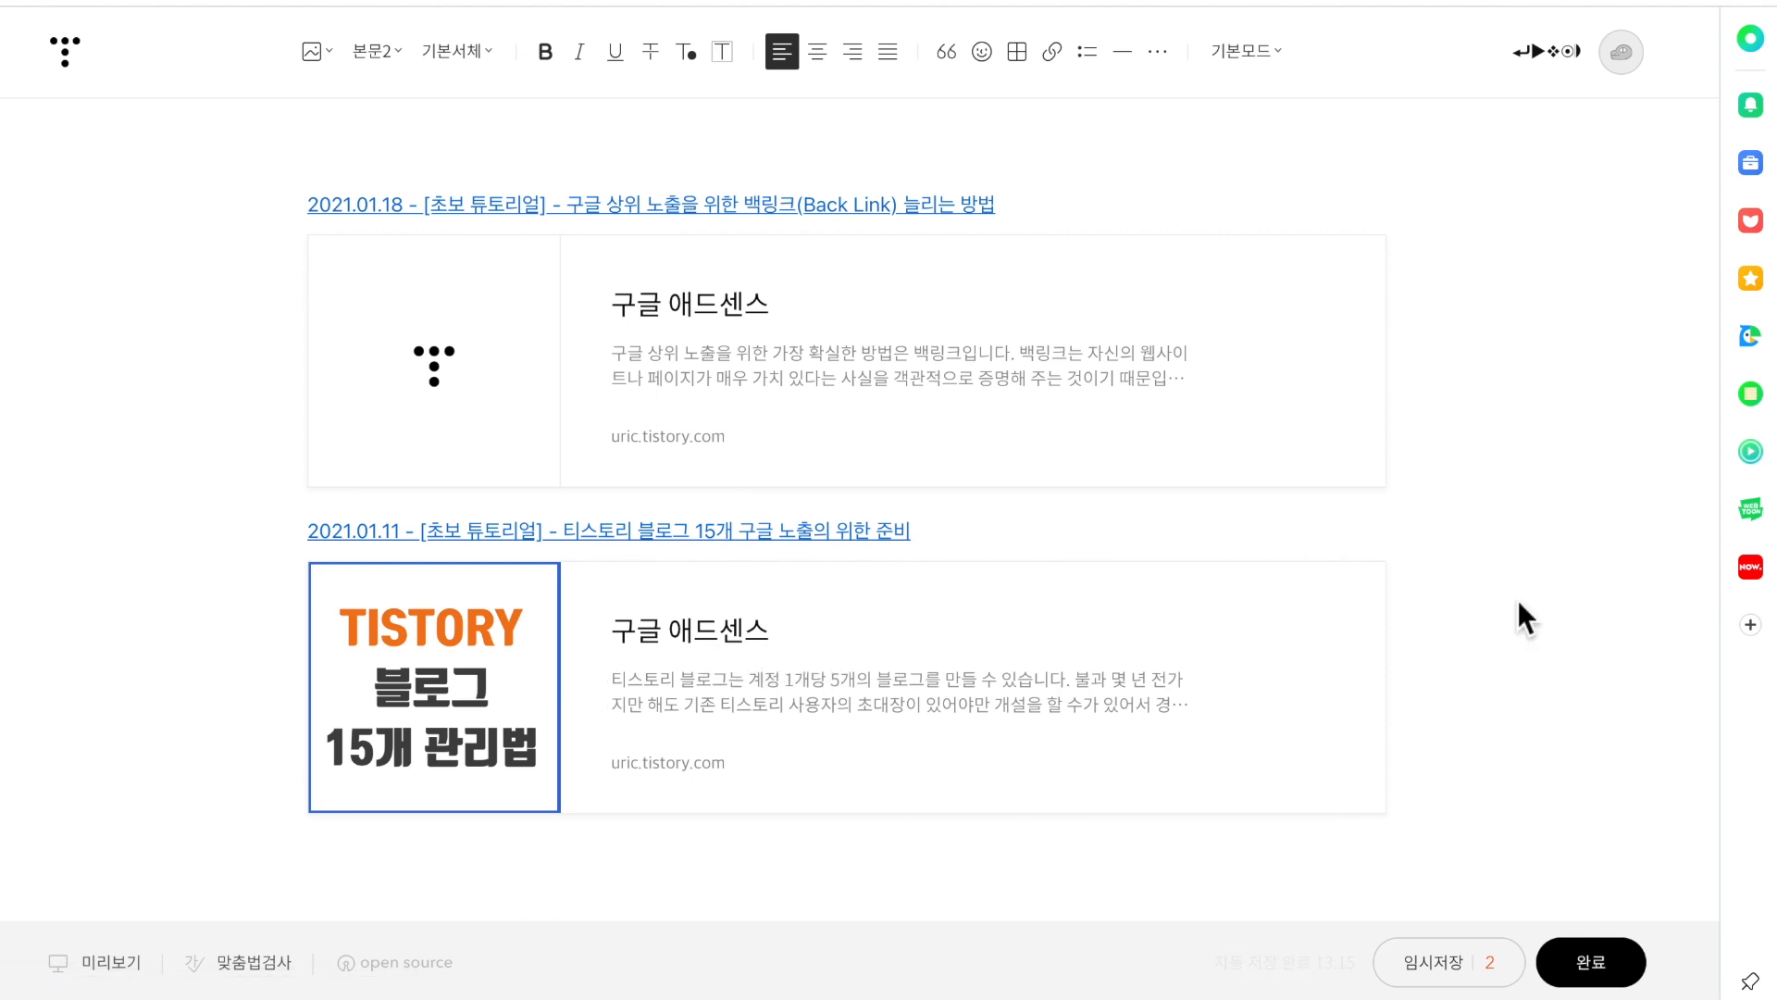
{"action": "scroll", "coordinate": [972, 646], "scroll_direction": "up", "scroll_amount": 1}
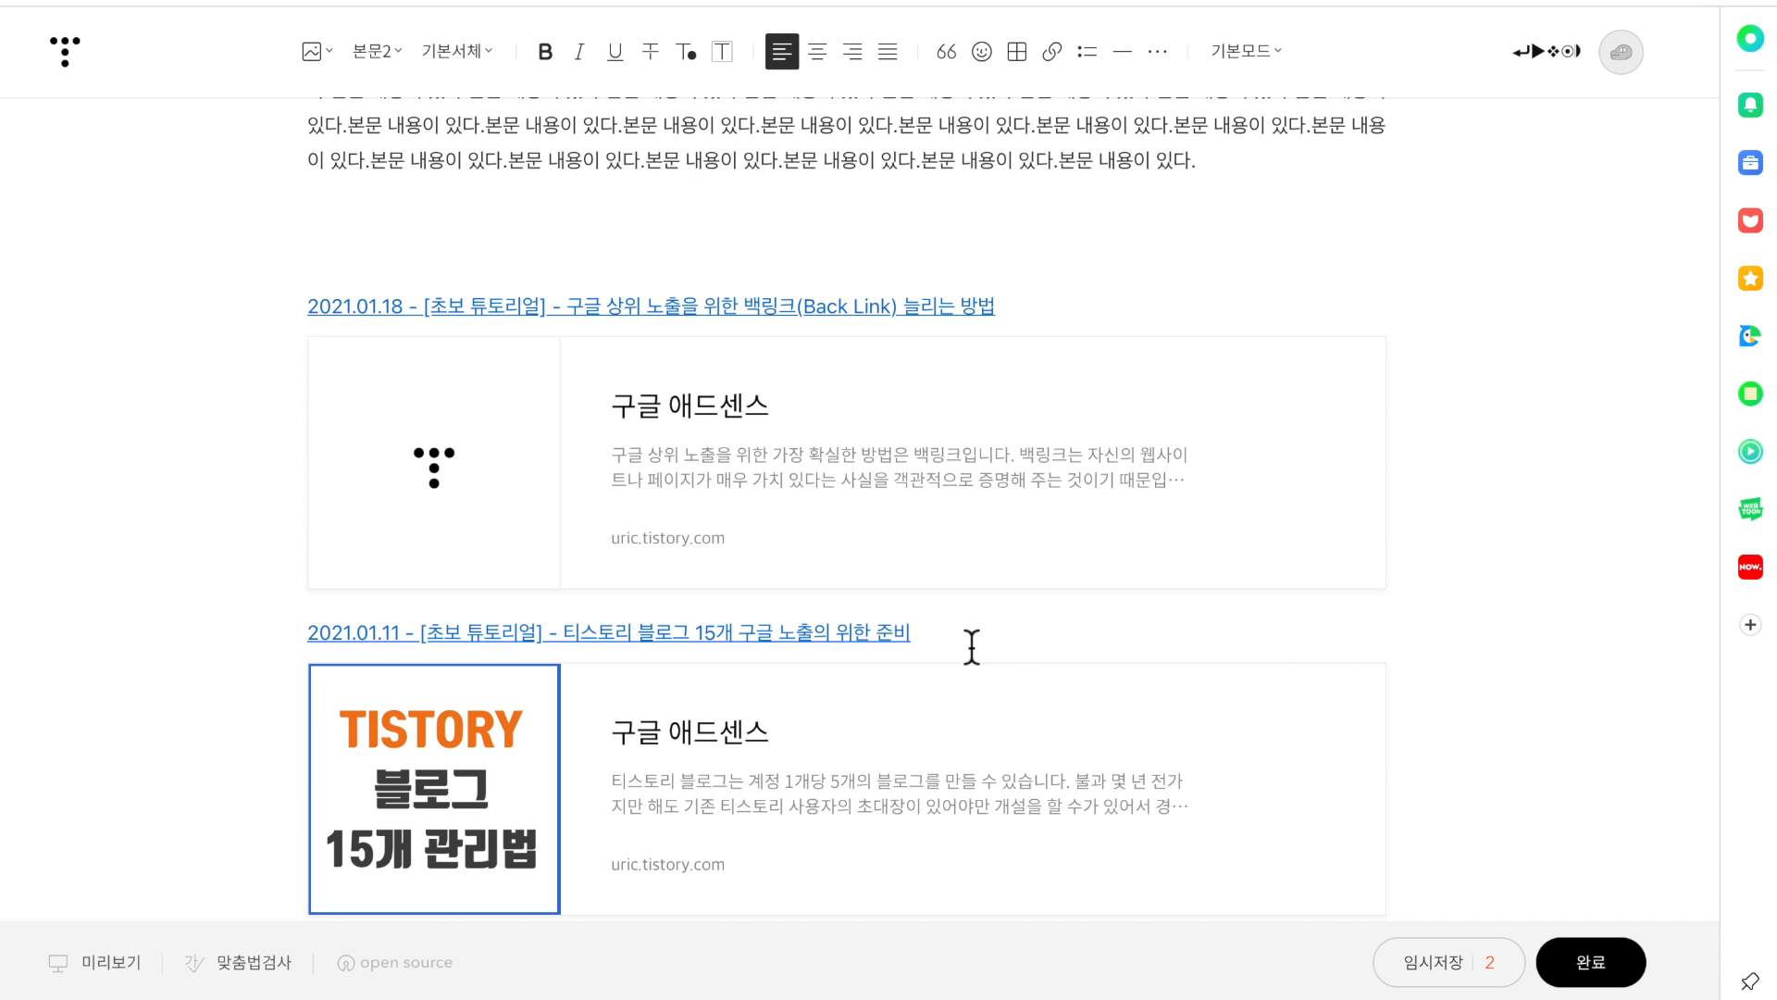
{"action": "scroll", "coordinate": [972, 644], "scroll_direction": "down", "scroll_amount": 1}
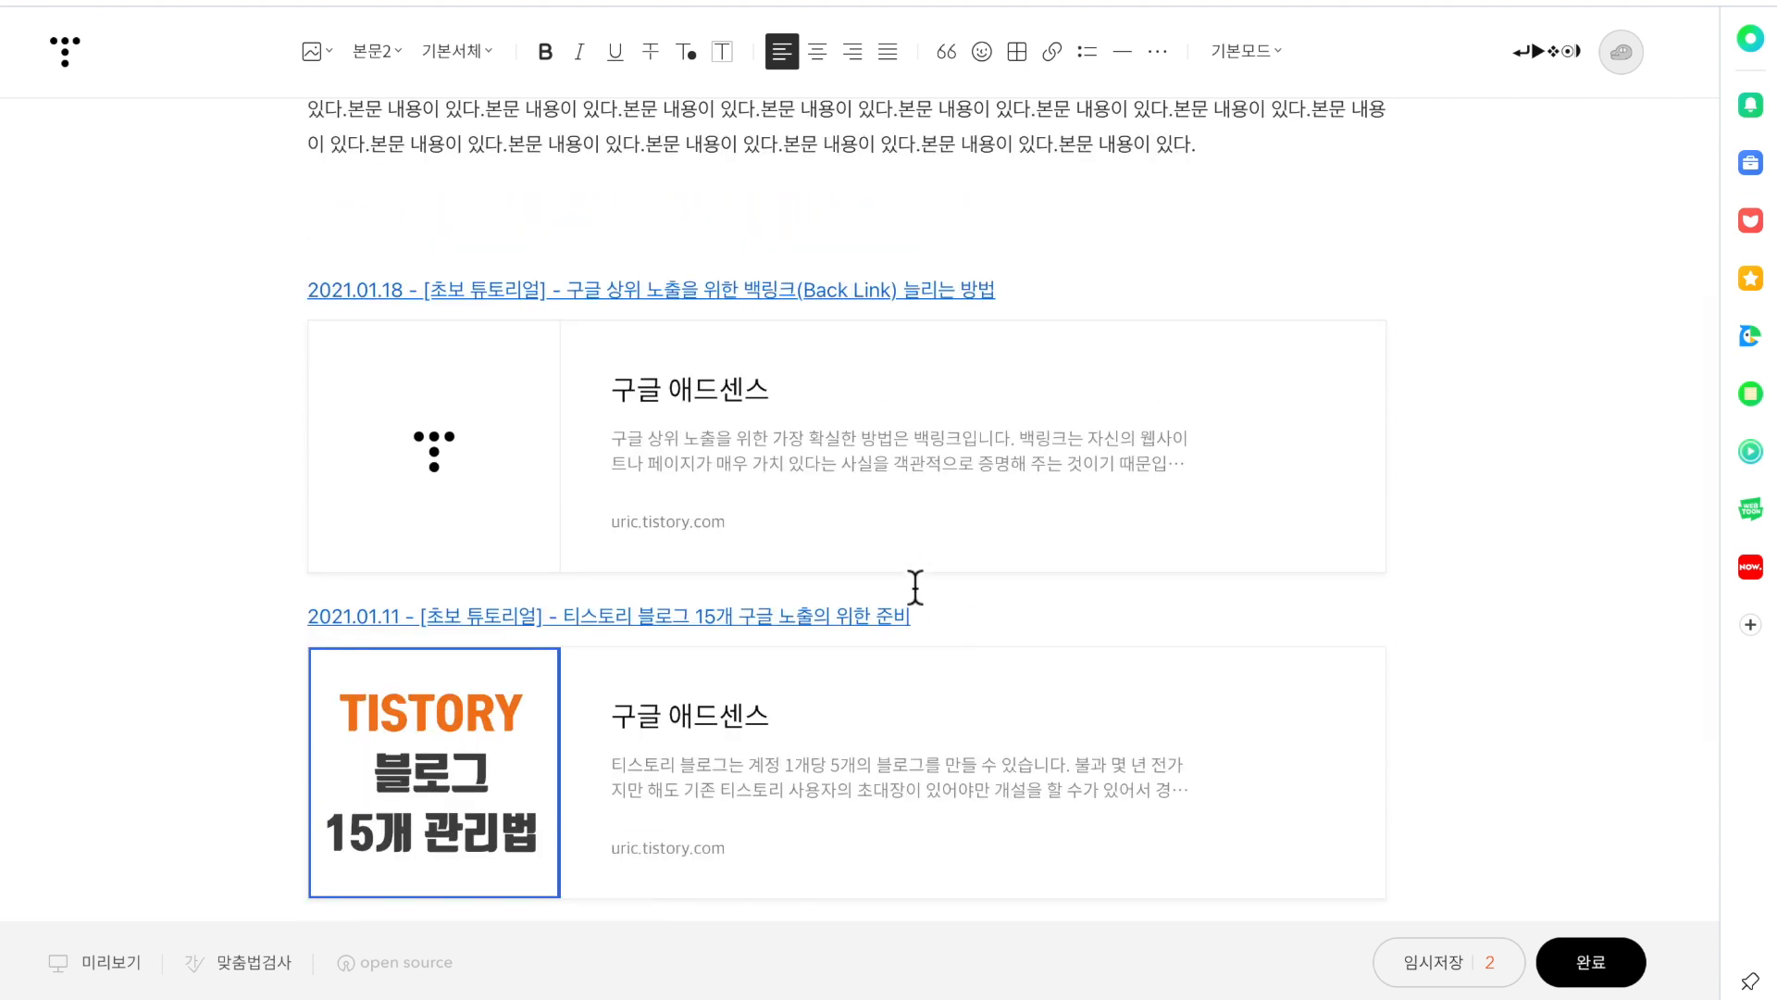
{"action": "scroll", "coordinate": [813, 378], "scroll_direction": "up", "scroll_amount": 1}
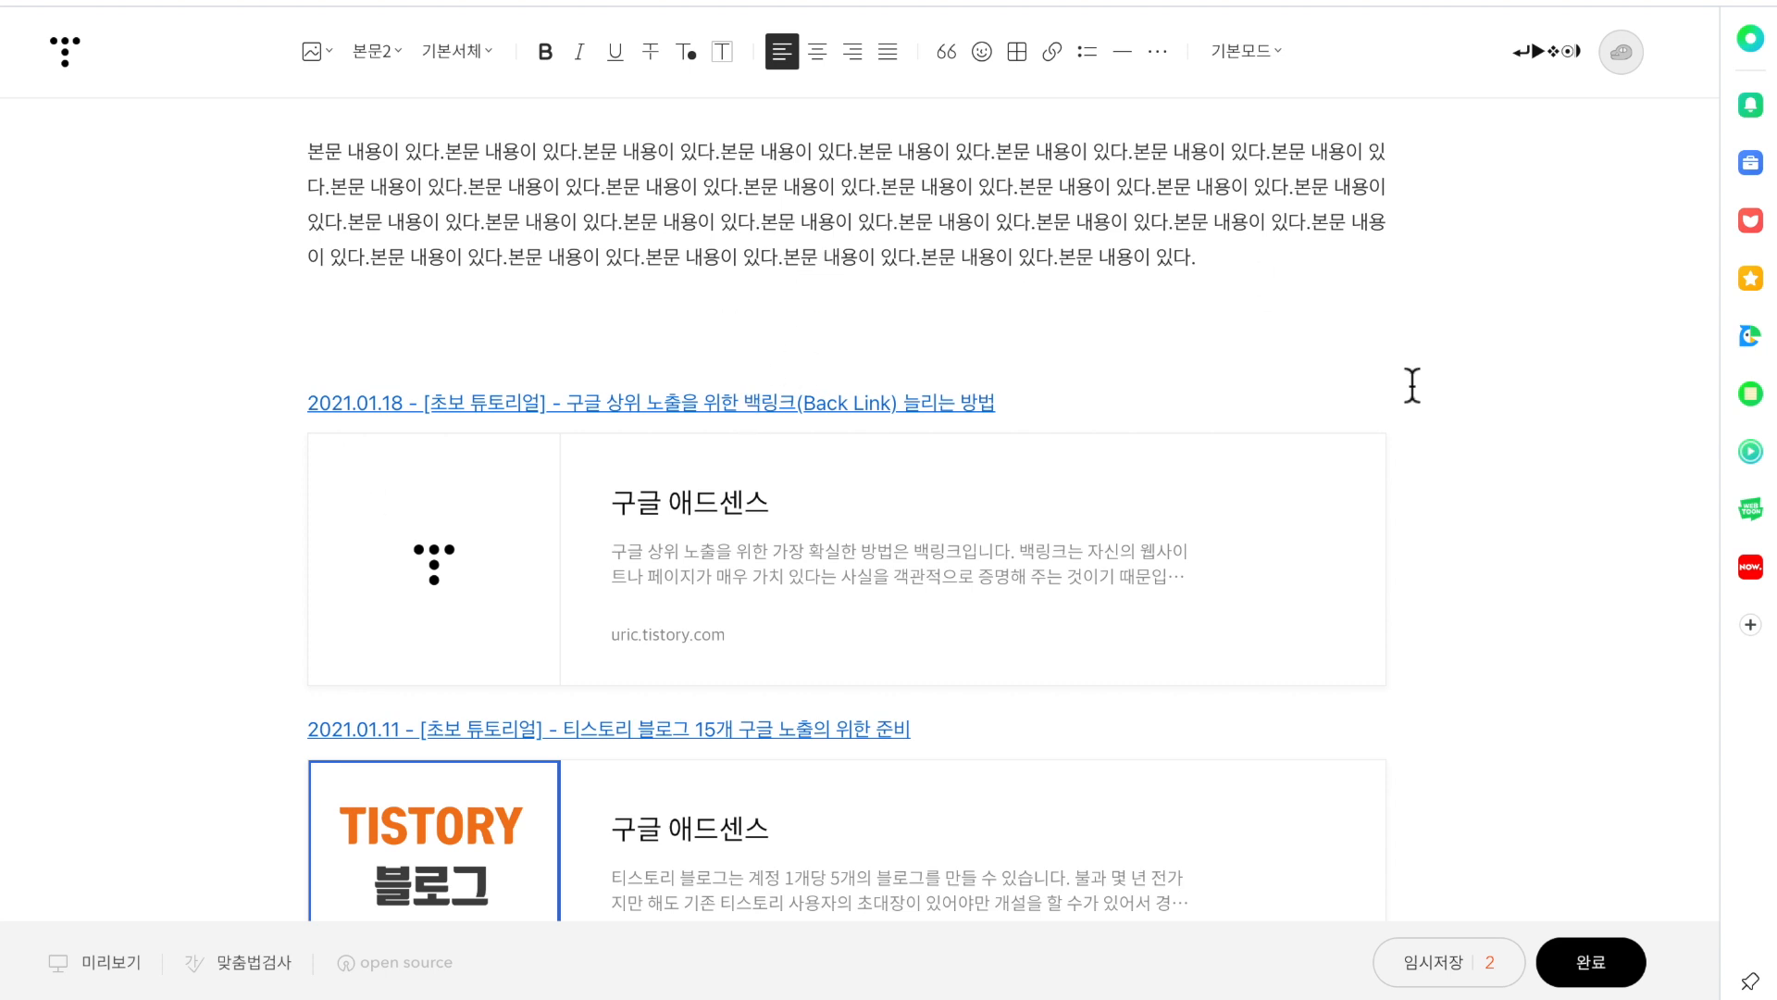
- Delete the dated text links above both earlier-post cards, keeping only the cards
{"action": "left_click_drag", "start_coordinate": [1050, 408], "coordinate": [185, 400]}
{"action": "key", "text": "BackSpace"}
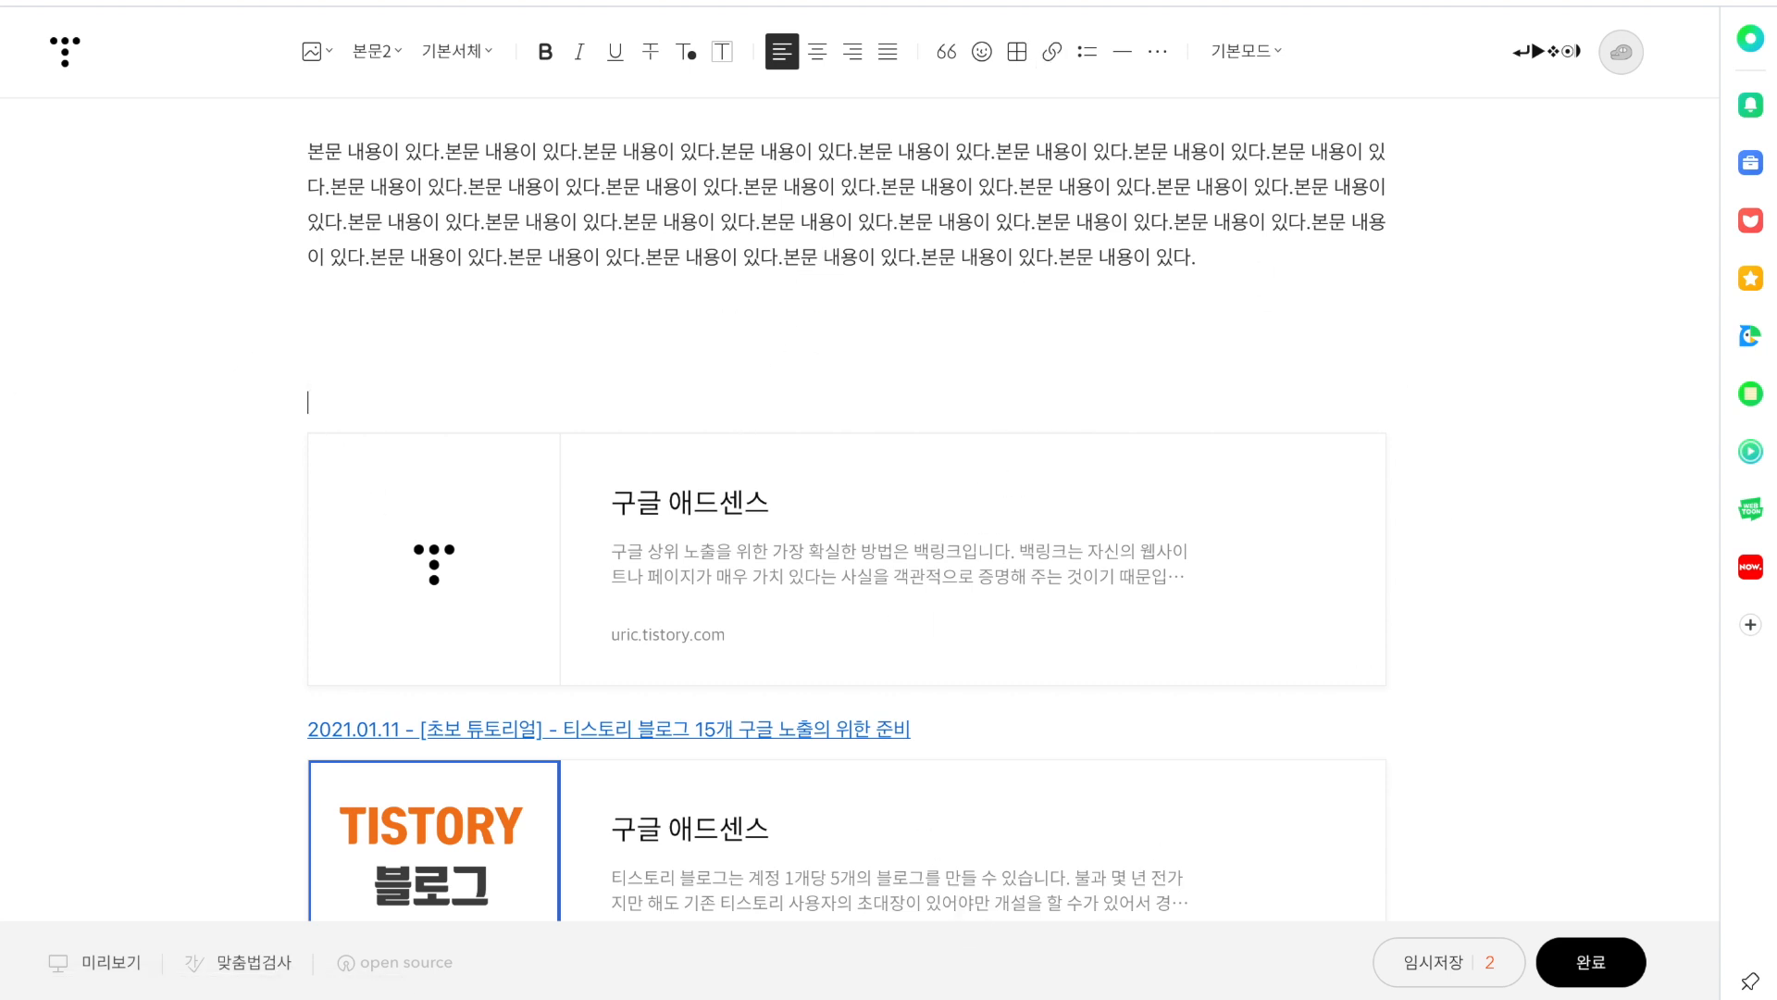
{"action": "left_click_drag", "start_coordinate": [953, 732], "coordinate": [258, 726]}
{"action": "key", "text": "BackSpace"}
{"action": "key", "text": "BackSpace"}
{"action": "left_click", "coordinate": [460, 257]}
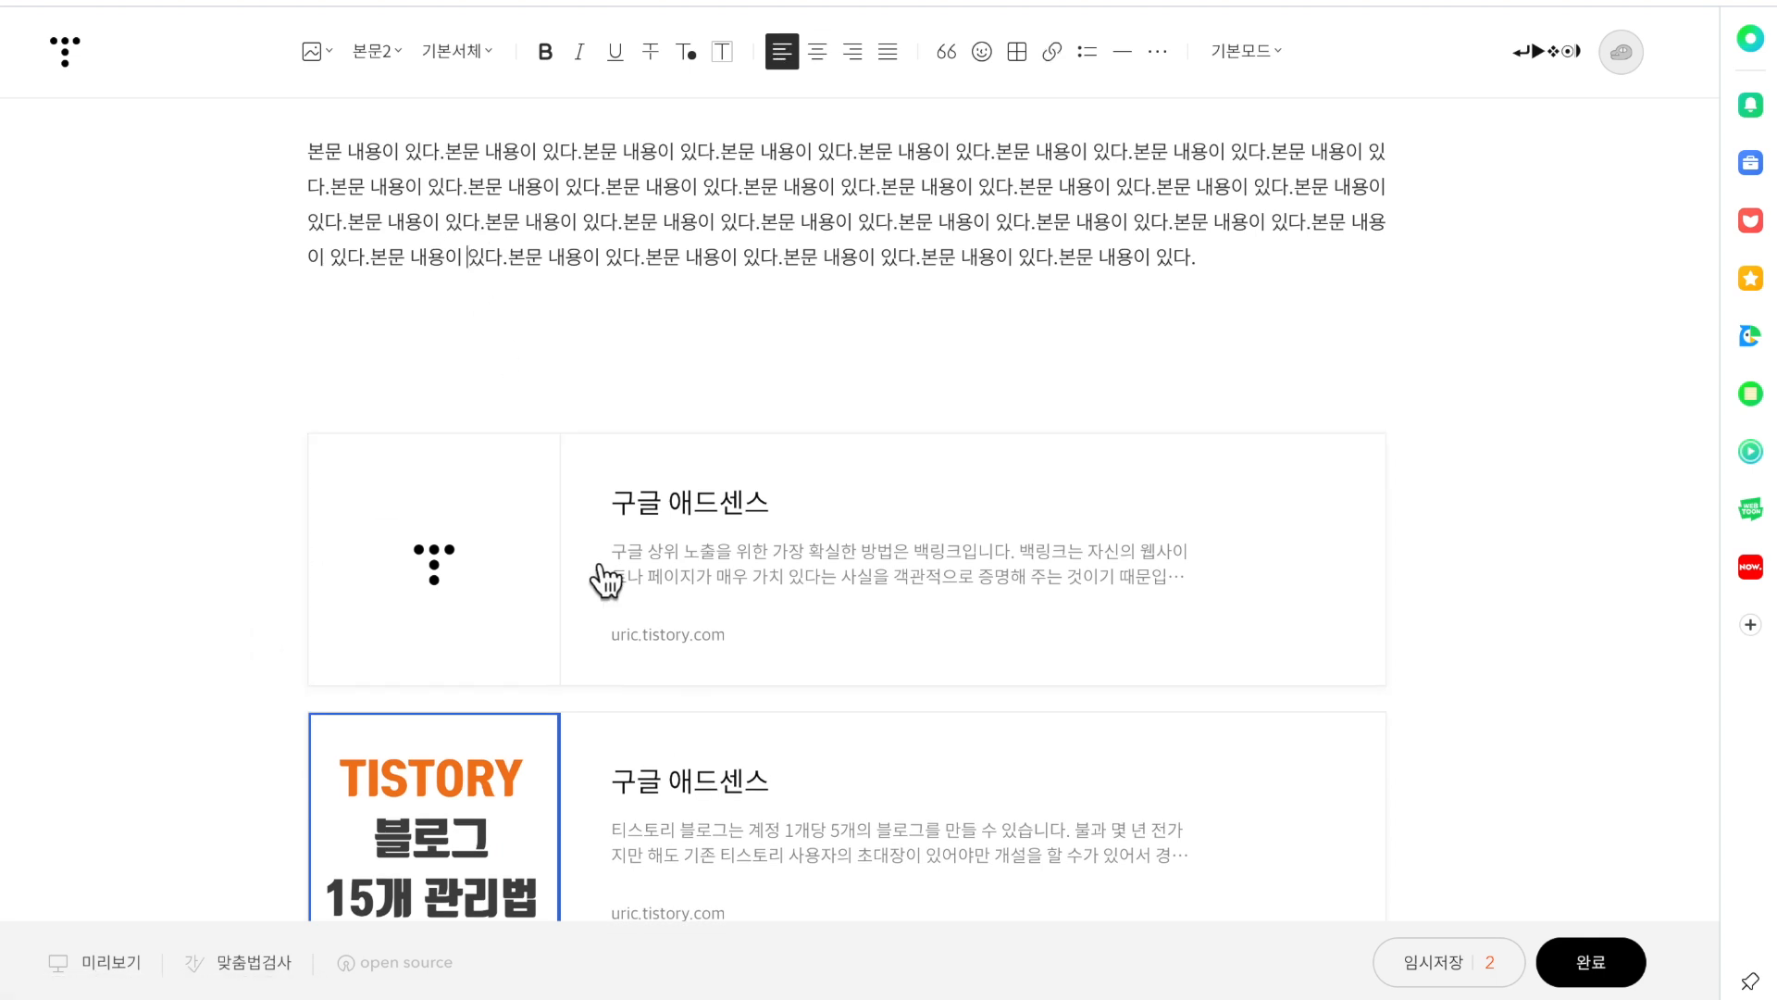
- Examine how the post reads with the body paragraph followed by the two link cards
{"action": "scroll", "coordinate": [602, 579], "scroll_direction": "down", "scroll_amount": 2}
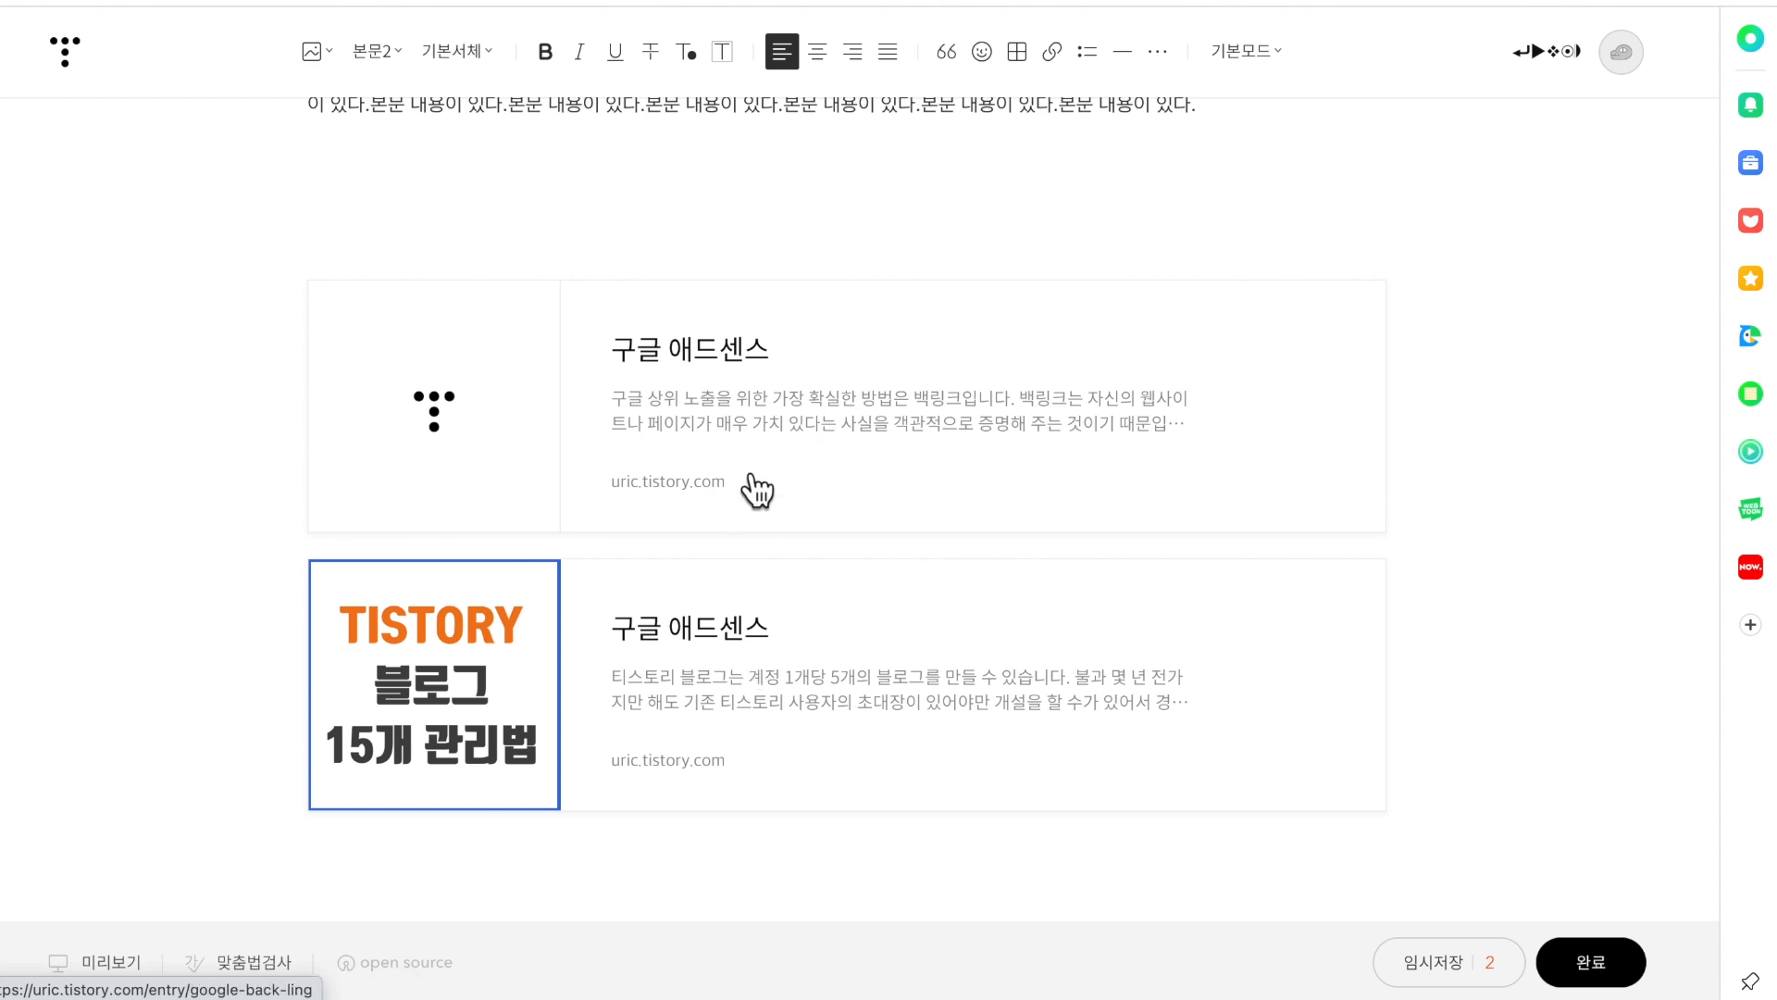
{"action": "scroll", "coordinate": [764, 740], "scroll_direction": "up", "scroll_amount": 5}
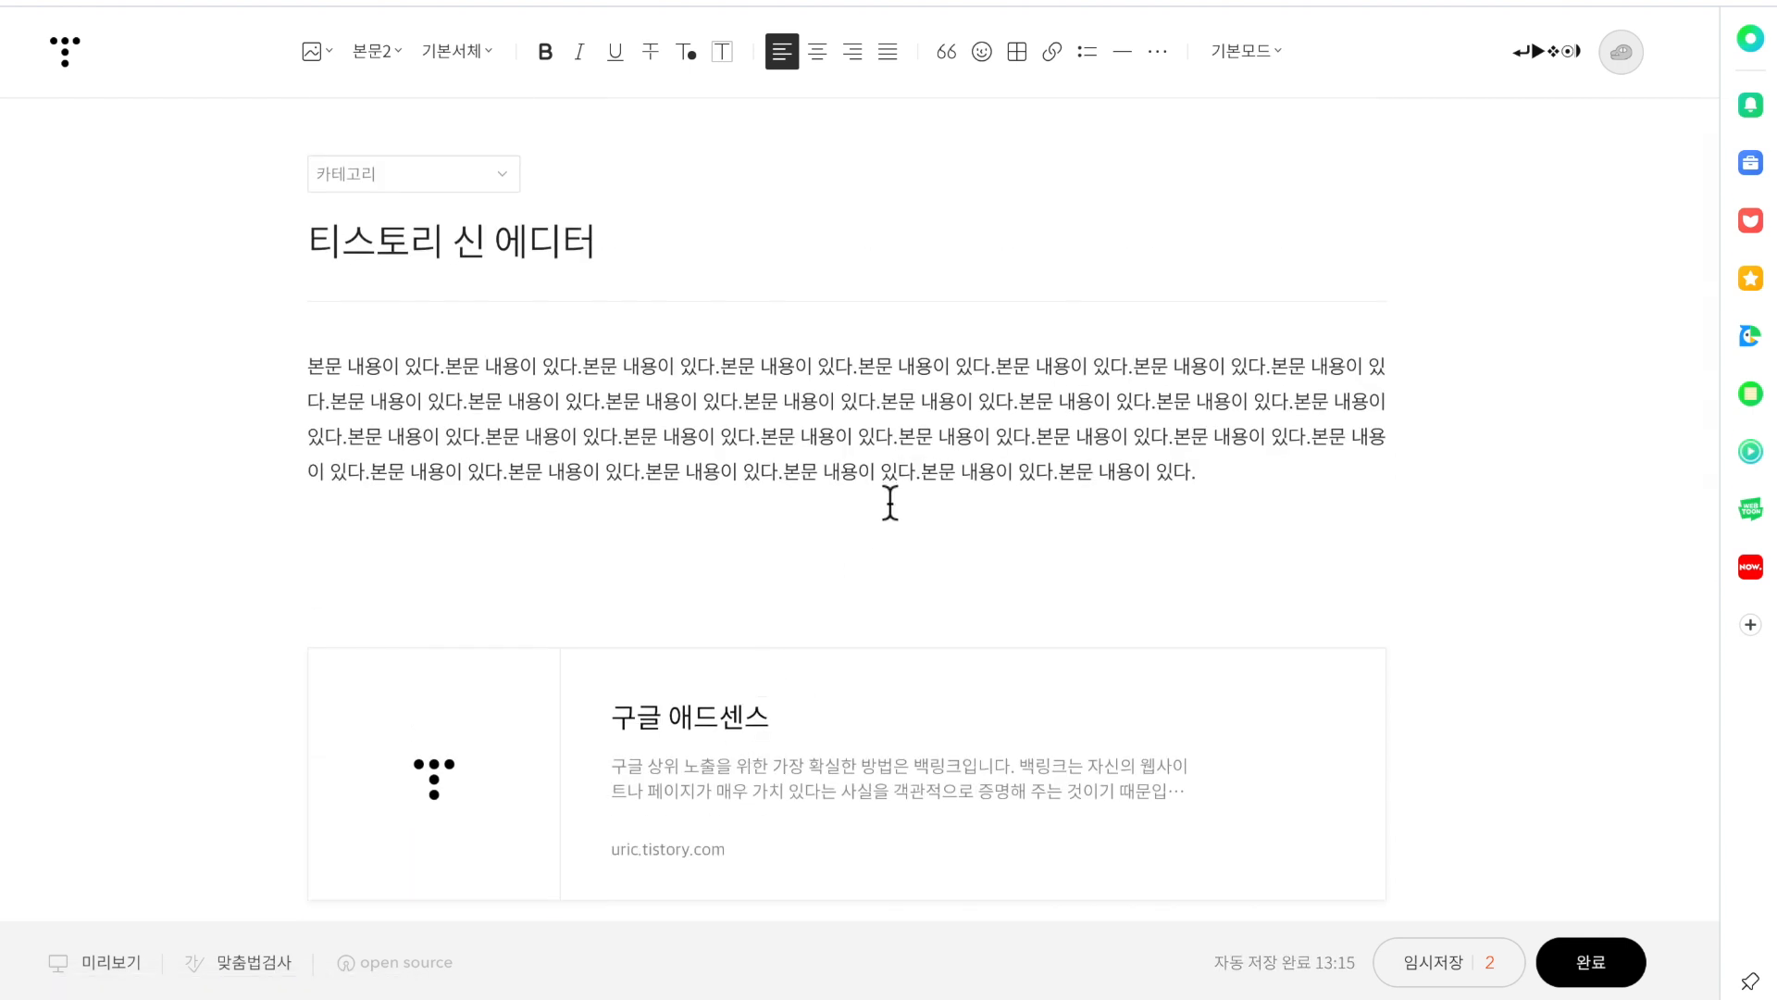
{"action": "scroll", "coordinate": [890, 502], "scroll_direction": "down", "scroll_amount": 2}
{"action": "scroll", "coordinate": [890, 503], "scroll_direction": "down", "scroll_amount": 1}
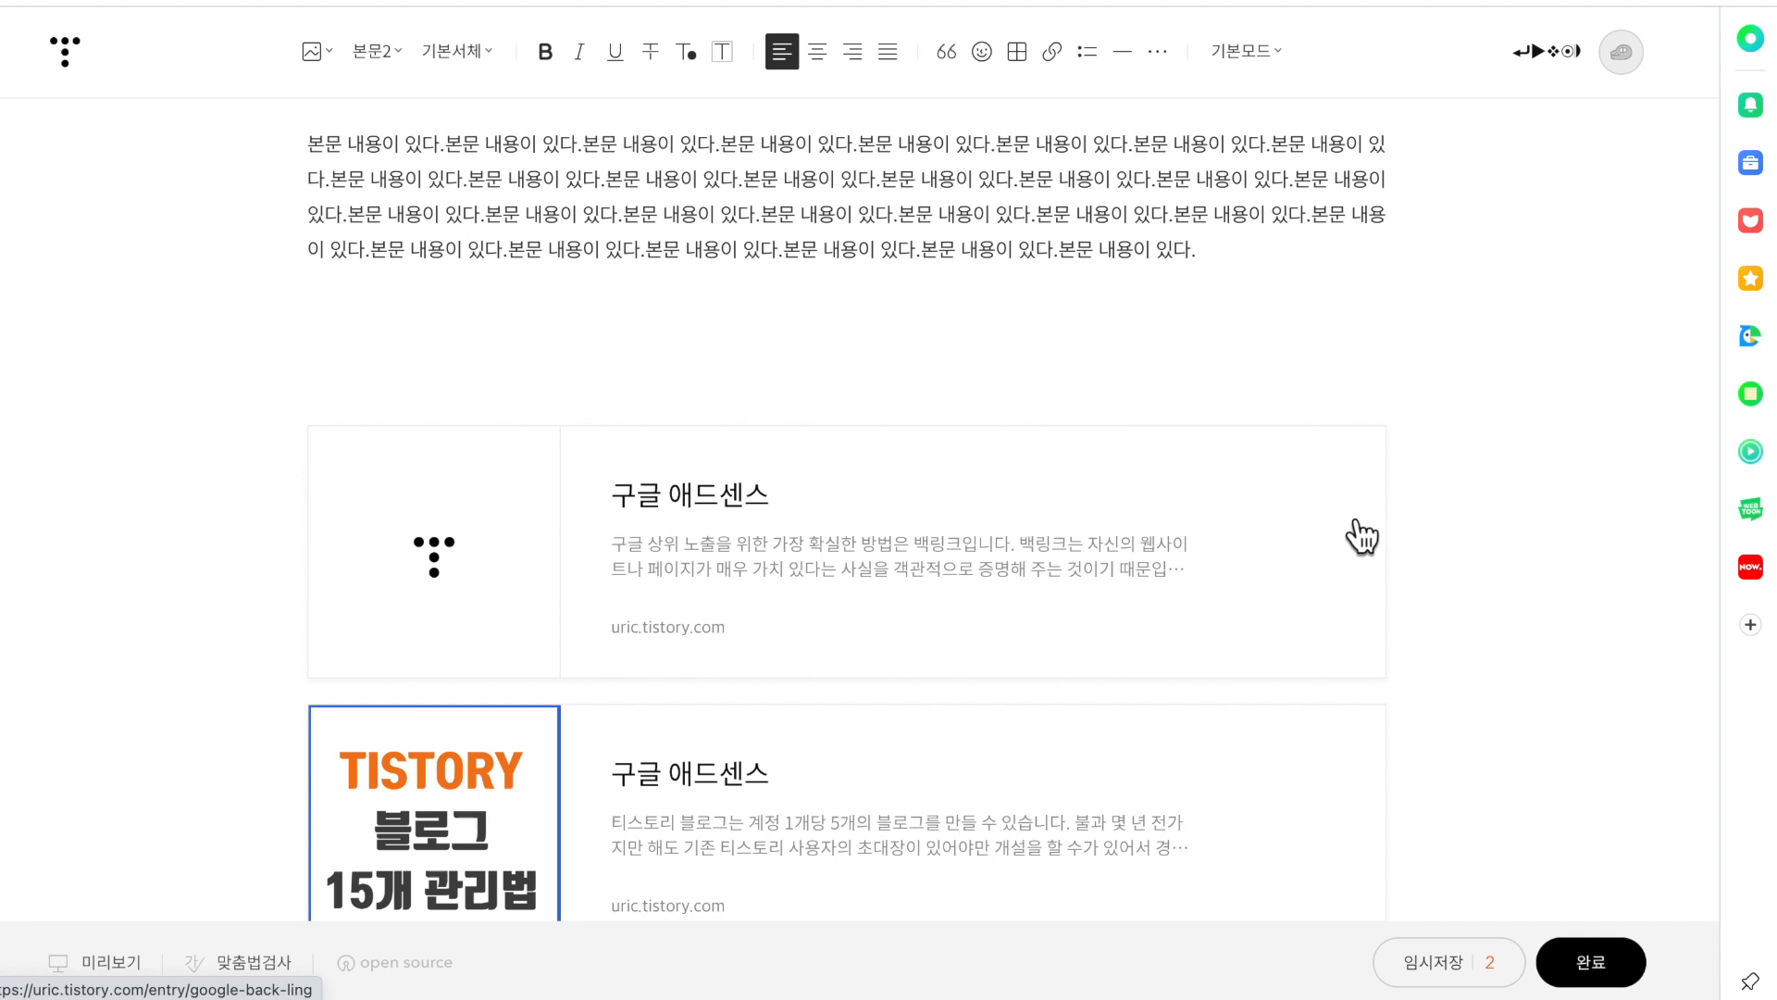
{"action": "scroll", "coordinate": [1353, 533], "scroll_direction": "down", "scroll_amount": 1}
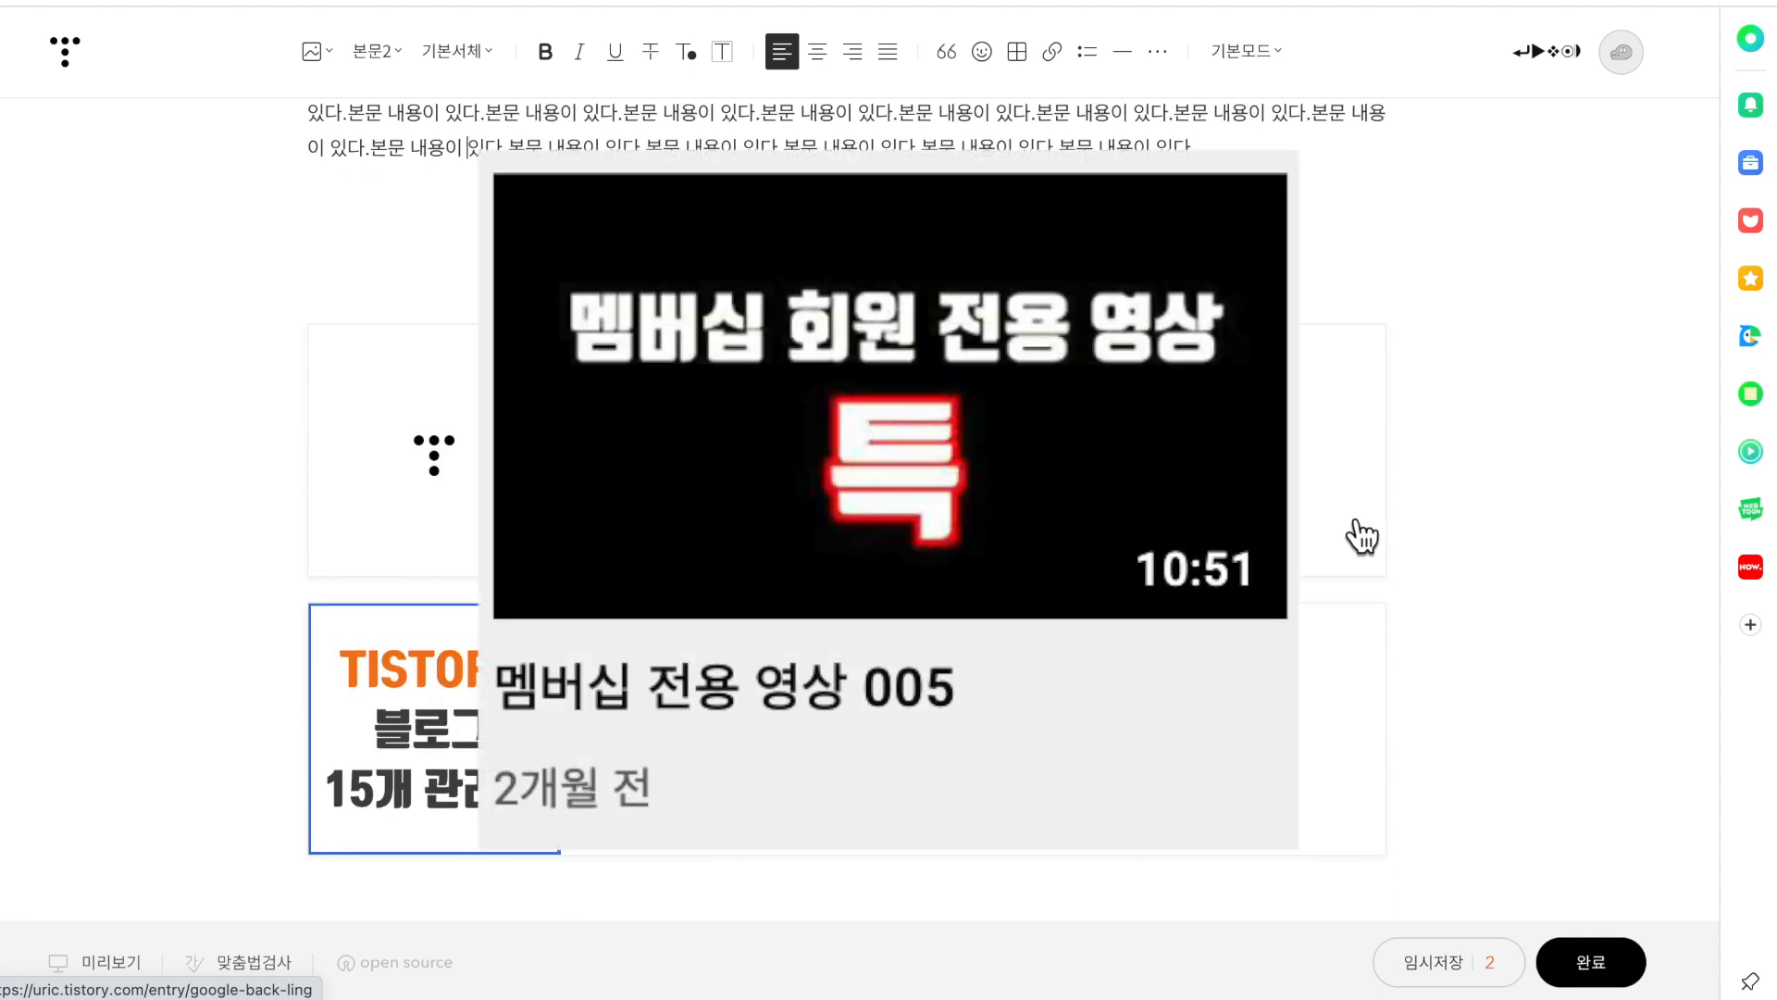
{"action": "scroll", "coordinate": [1361, 536], "scroll_direction": "up", "scroll_amount": 1}
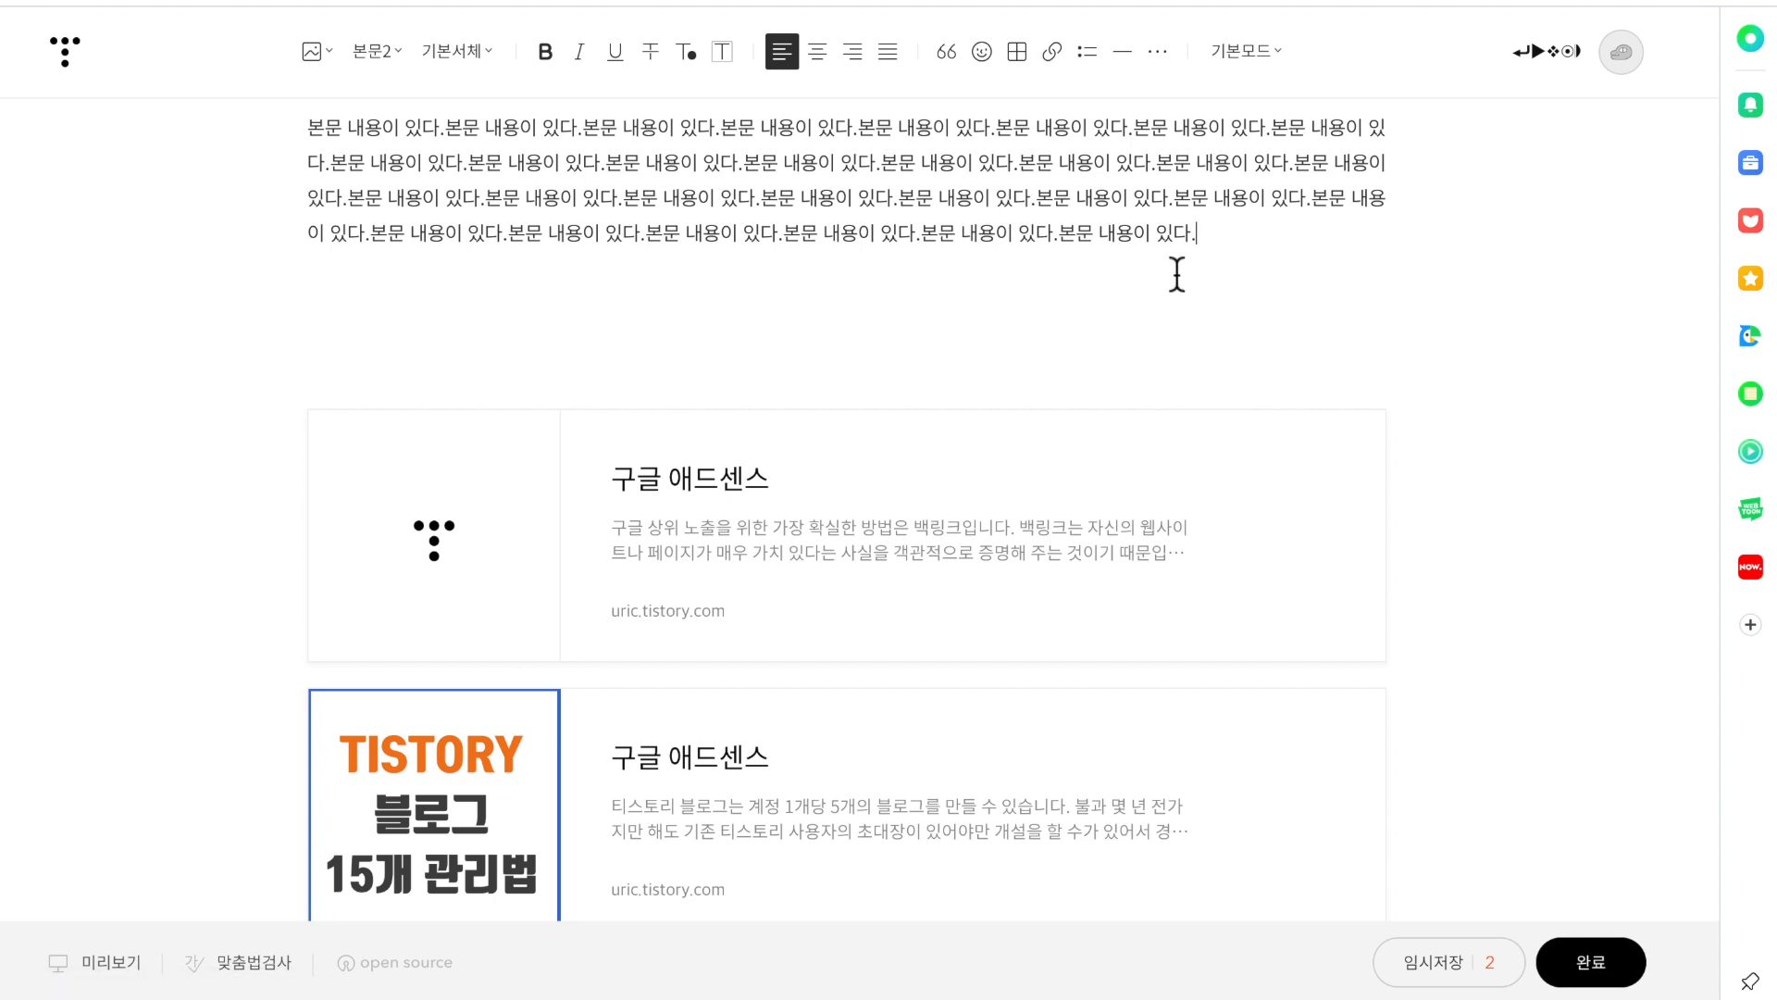
{"action": "scroll", "coordinate": [1175, 274], "scroll_direction": "up", "scroll_amount": 1}
{"action": "scroll", "coordinate": [750, 662], "scroll_direction": "up", "scroll_amount": 1}
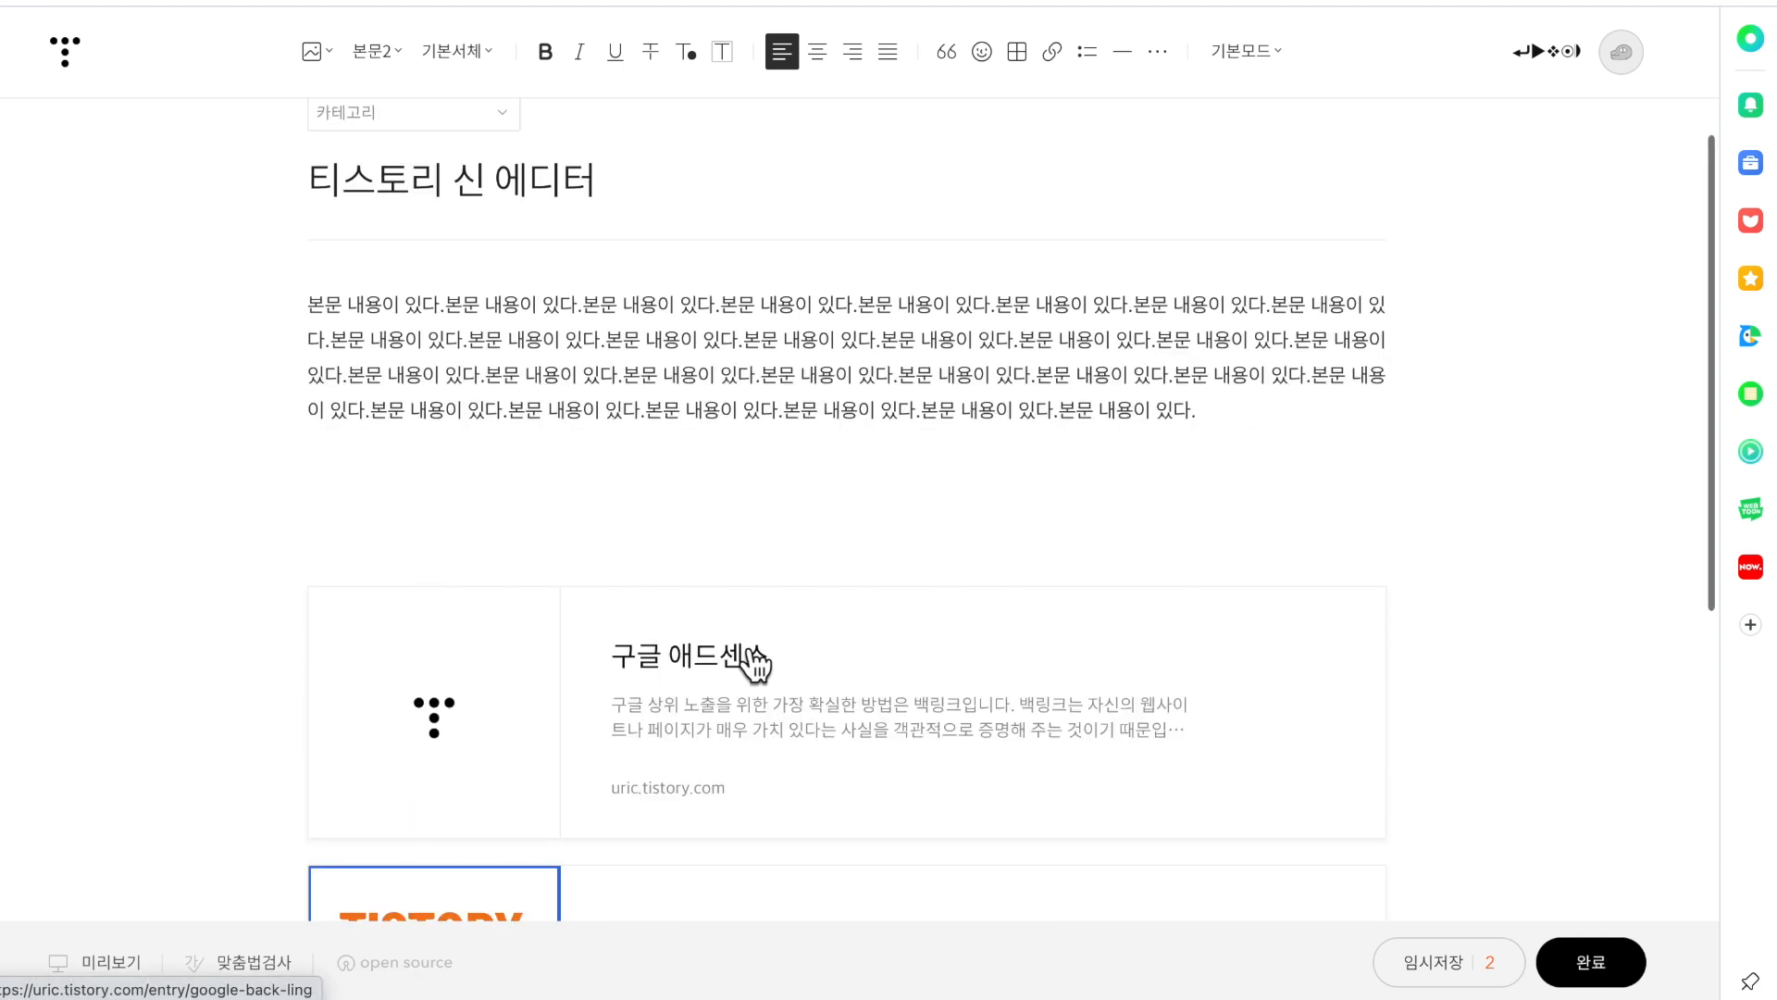
{"action": "scroll", "coordinate": [750, 661], "scroll_direction": "down", "scroll_amount": 2}
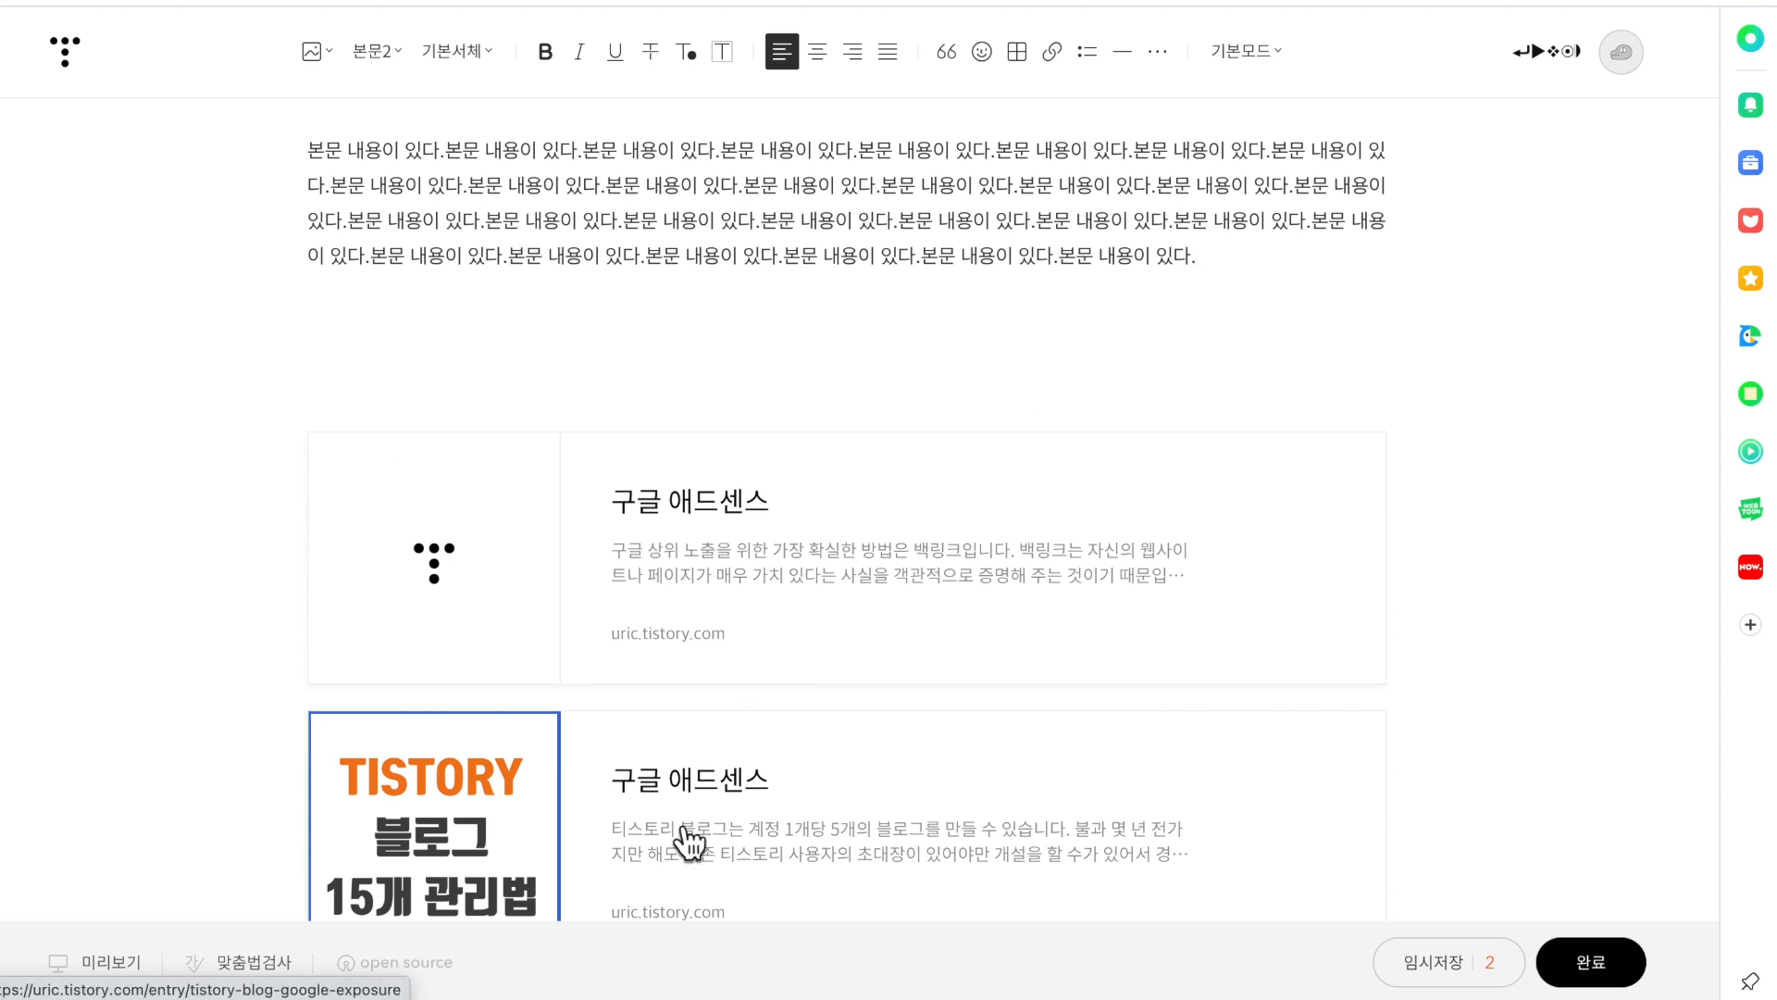
{"action": "scroll", "coordinate": [930, 486], "scroll_direction": "down", "scroll_amount": 2}
{"action": "scroll", "coordinate": [972, 555], "scroll_direction": "up", "scroll_amount": 2}
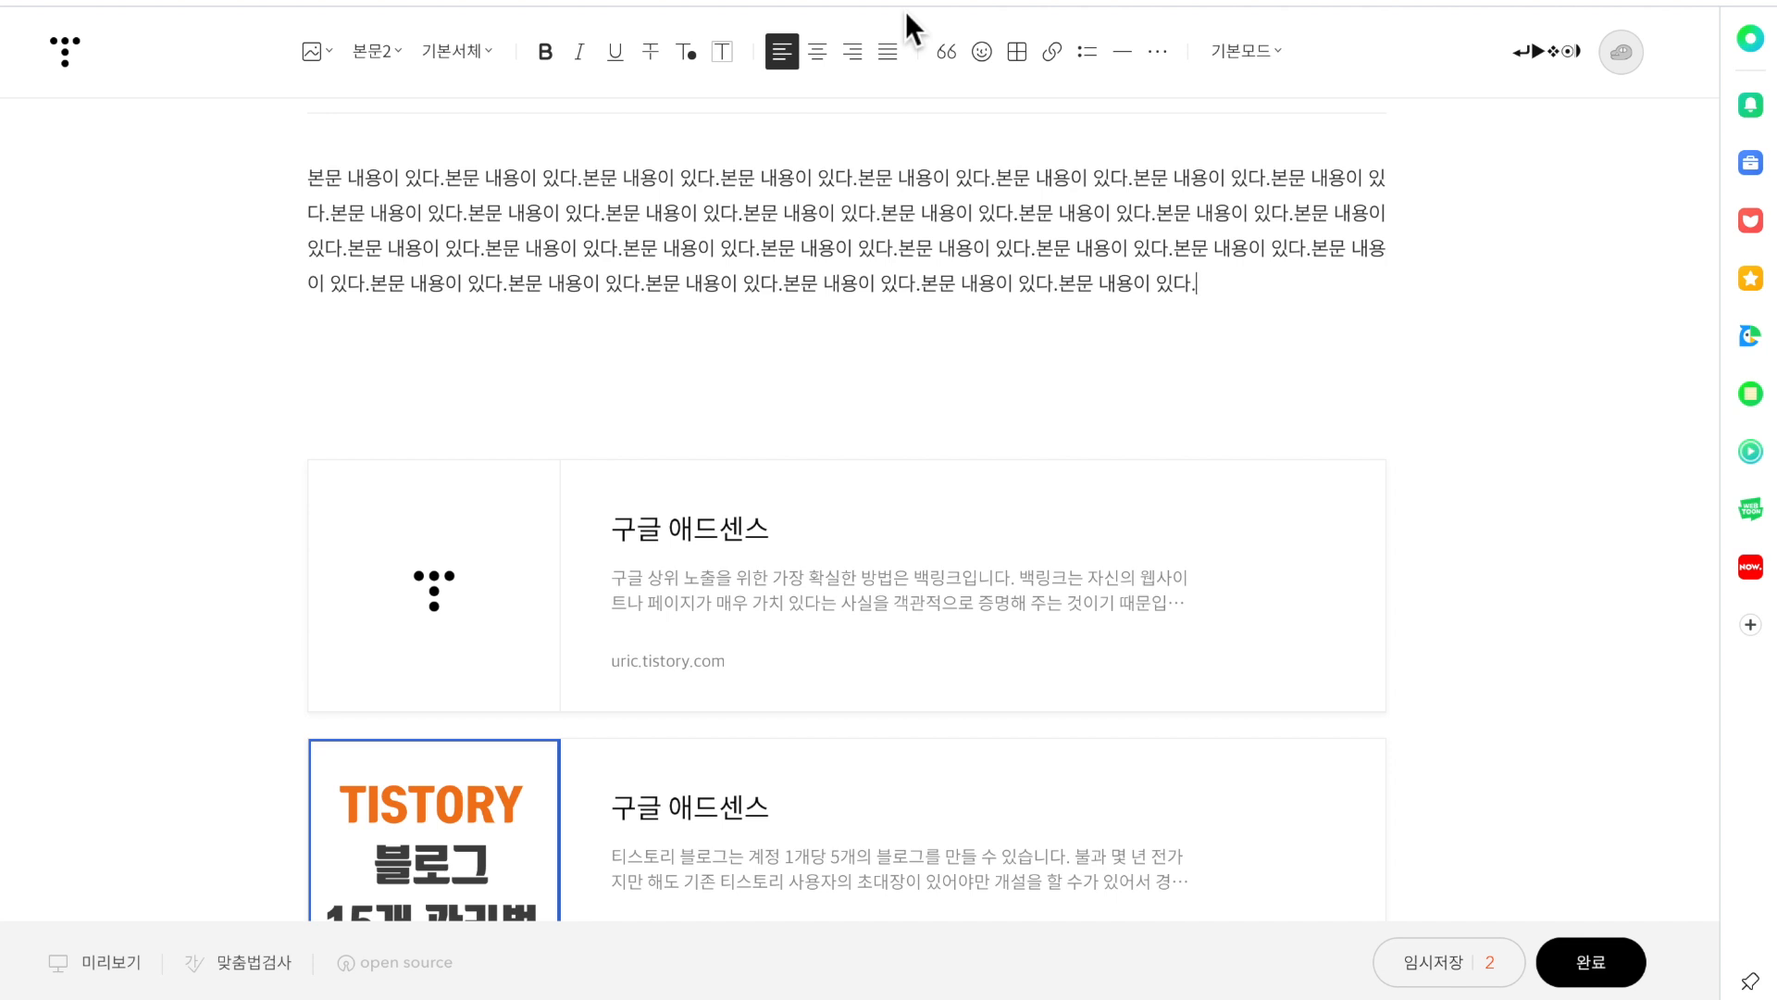
{"action": "scroll", "coordinate": [854, 295], "scroll_direction": "up", "scroll_amount": 1}
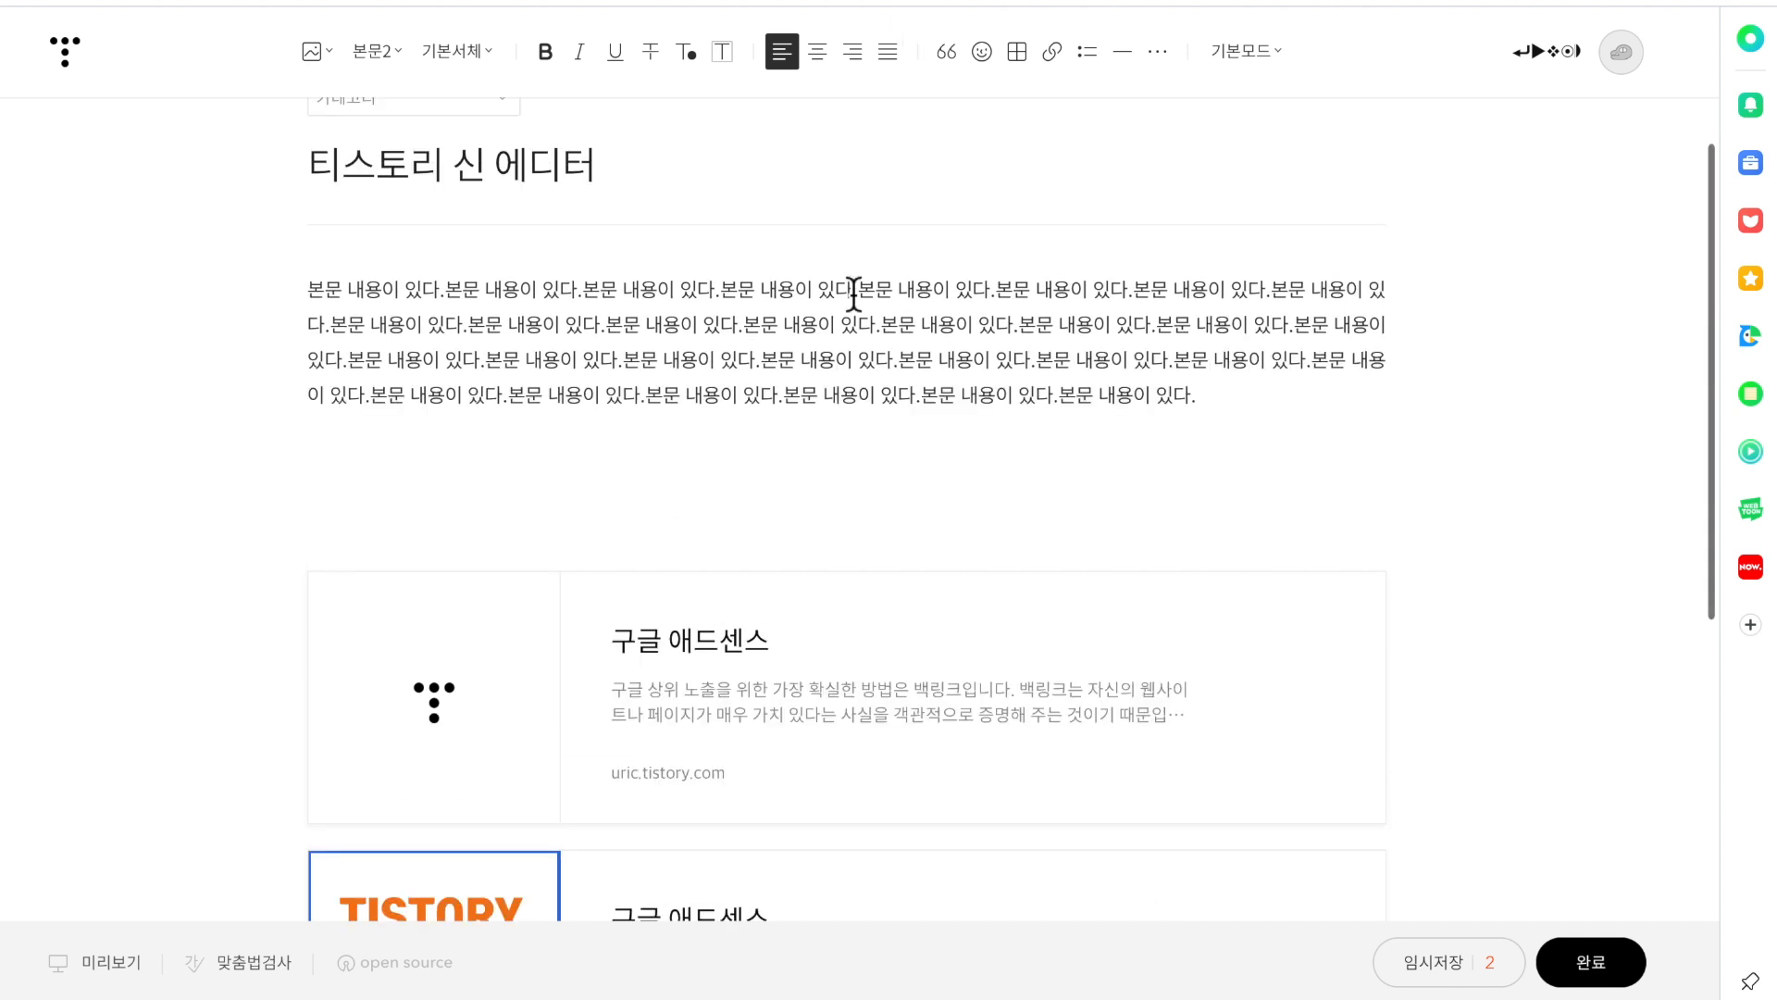
{"action": "scroll", "coordinate": [853, 294], "scroll_direction": "up", "scroll_amount": 1}
{"action": "scroll", "coordinate": [814, 408], "scroll_direction": "down", "scroll_amount": 1}
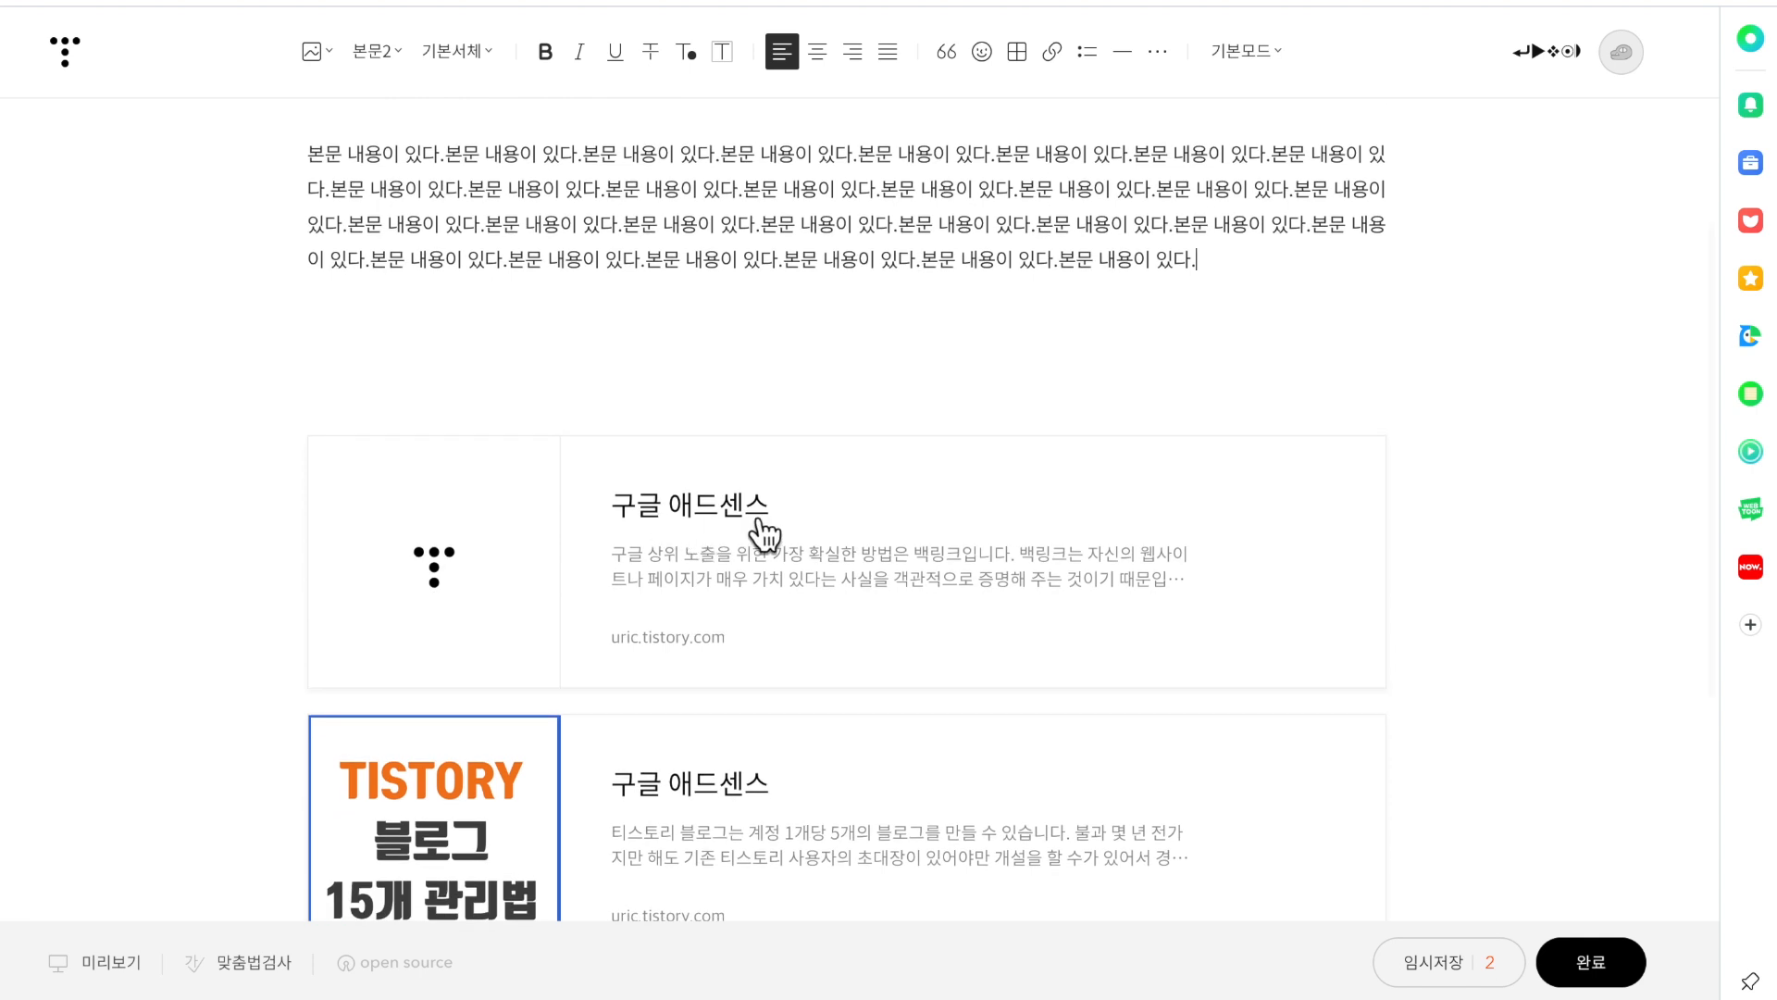
{"action": "scroll", "coordinate": [953, 444], "scroll_direction": "up", "scroll_amount": 2}
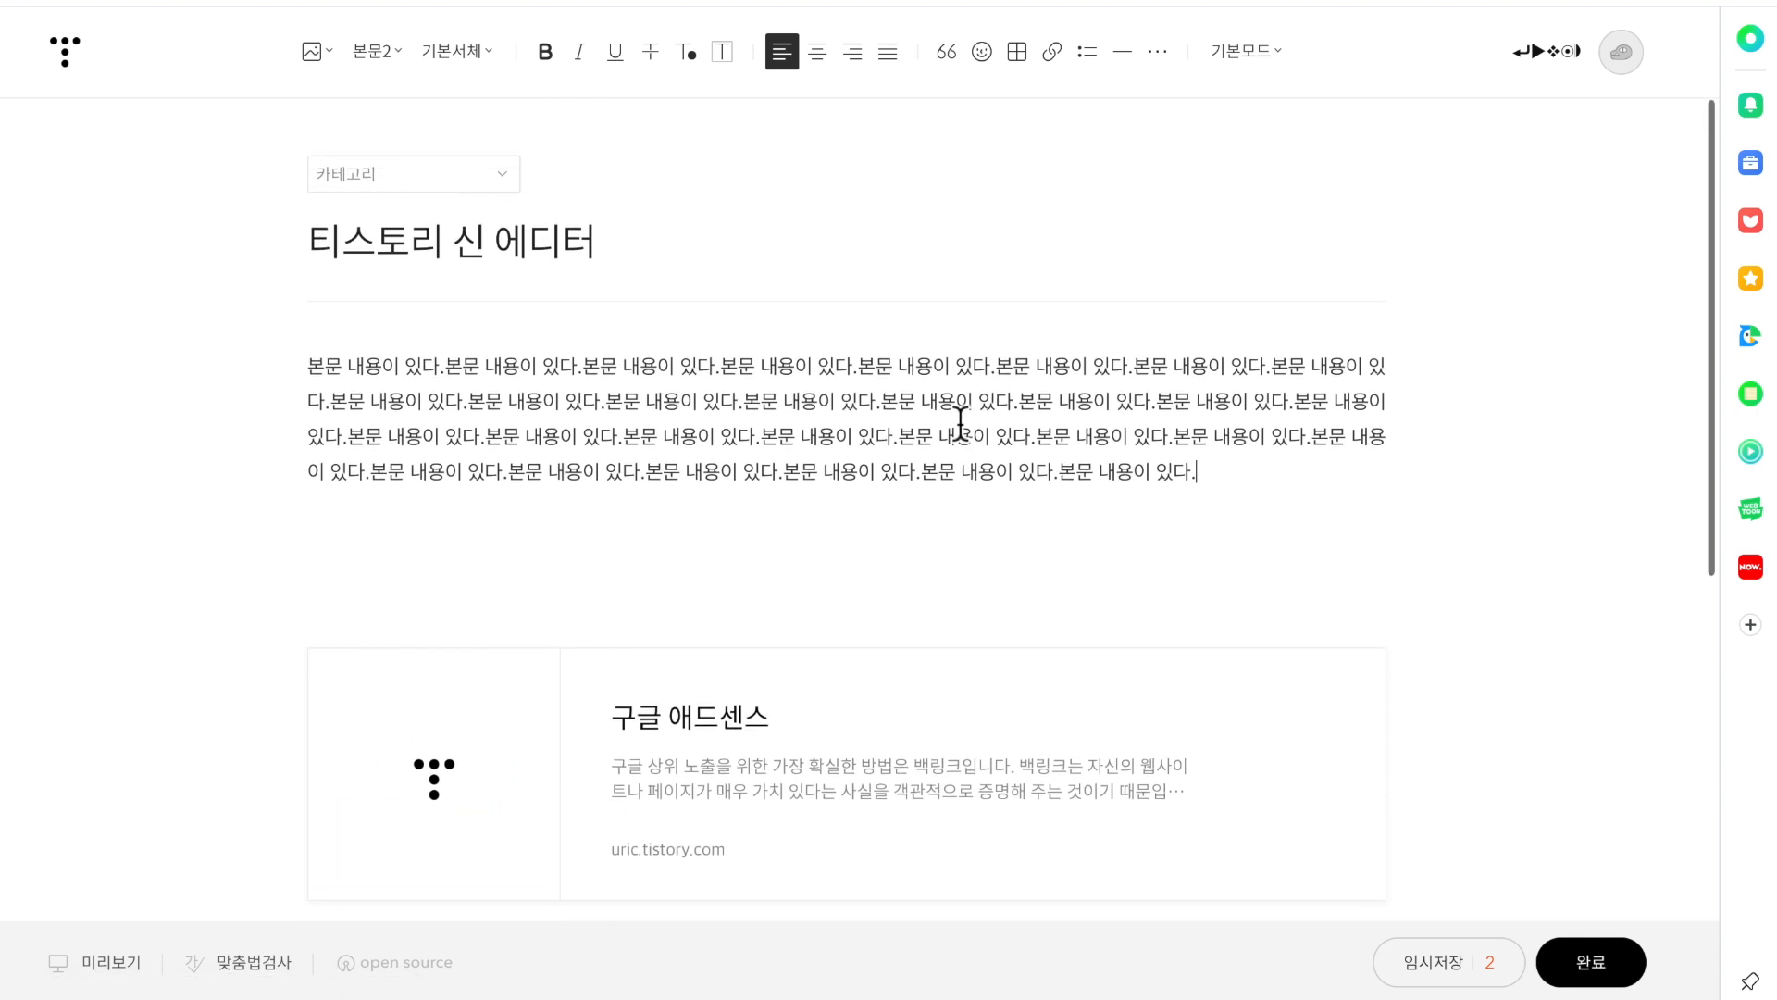
{"action": "scroll", "coordinate": [963, 431], "scroll_direction": "down", "scroll_amount": 2}
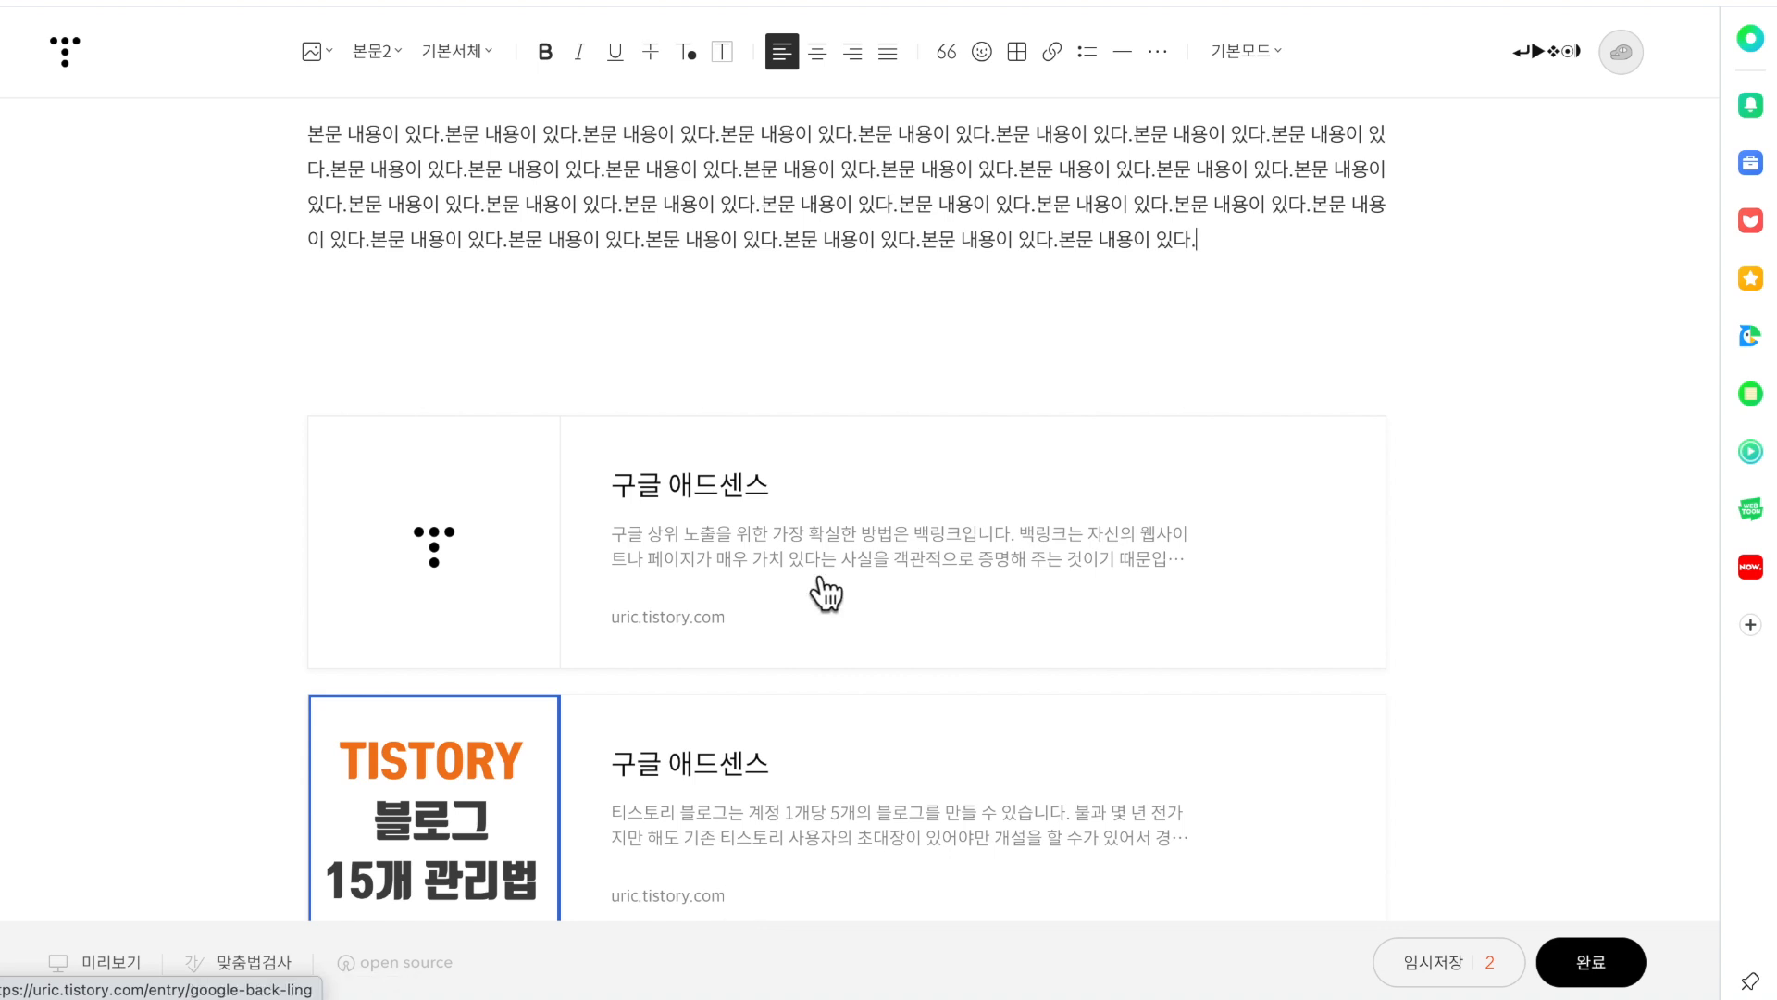
{"action": "scroll", "coordinate": [815, 593], "scroll_direction": "up", "scroll_amount": 1}
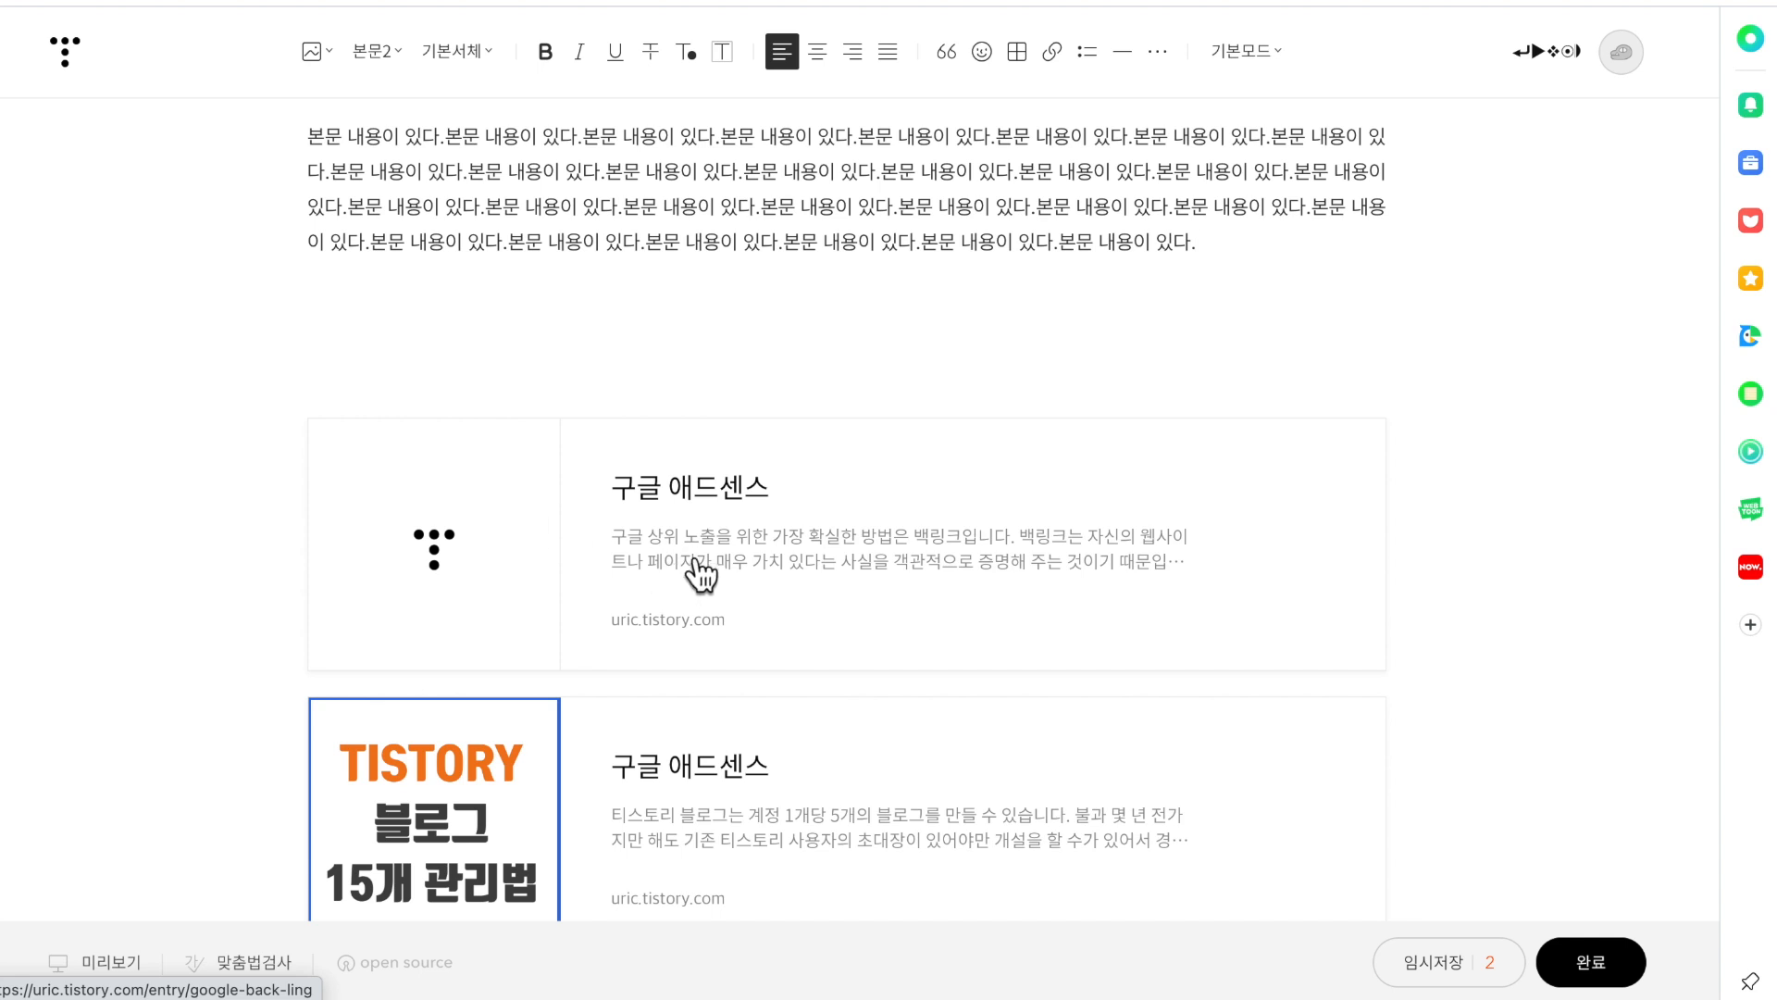
- Switch the post editor from basic mode to HTML mode
{"action": "scroll", "coordinate": [1261, 302], "scroll_direction": "up", "scroll_amount": 3}
{"action": "left_click", "coordinate": [1245, 51]}
{"action": "left_click", "coordinate": [1239, 190]}
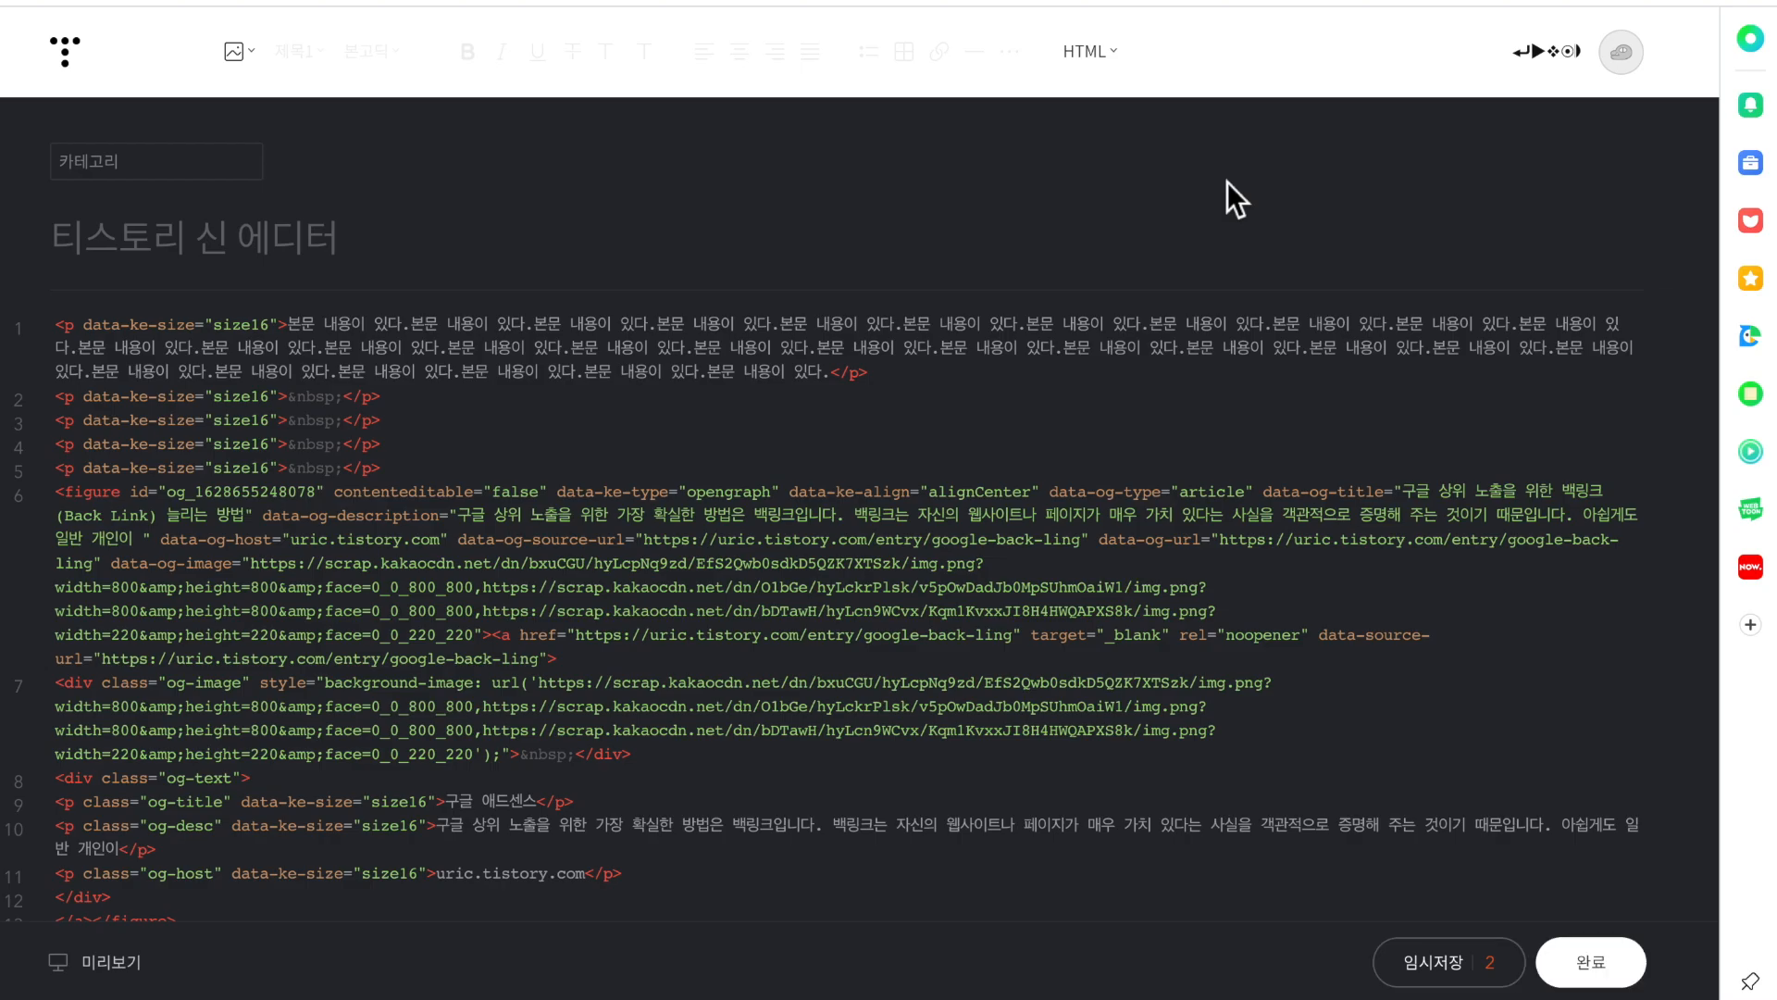
- Locate the first card's og-title line in the HTML source and select its text "구글 애드센스"
{"action": "scroll", "coordinate": [736, 527], "scroll_direction": "down", "scroll_amount": 5}
{"action": "scroll", "coordinate": [736, 528], "scroll_direction": "up", "scroll_amount": 2}
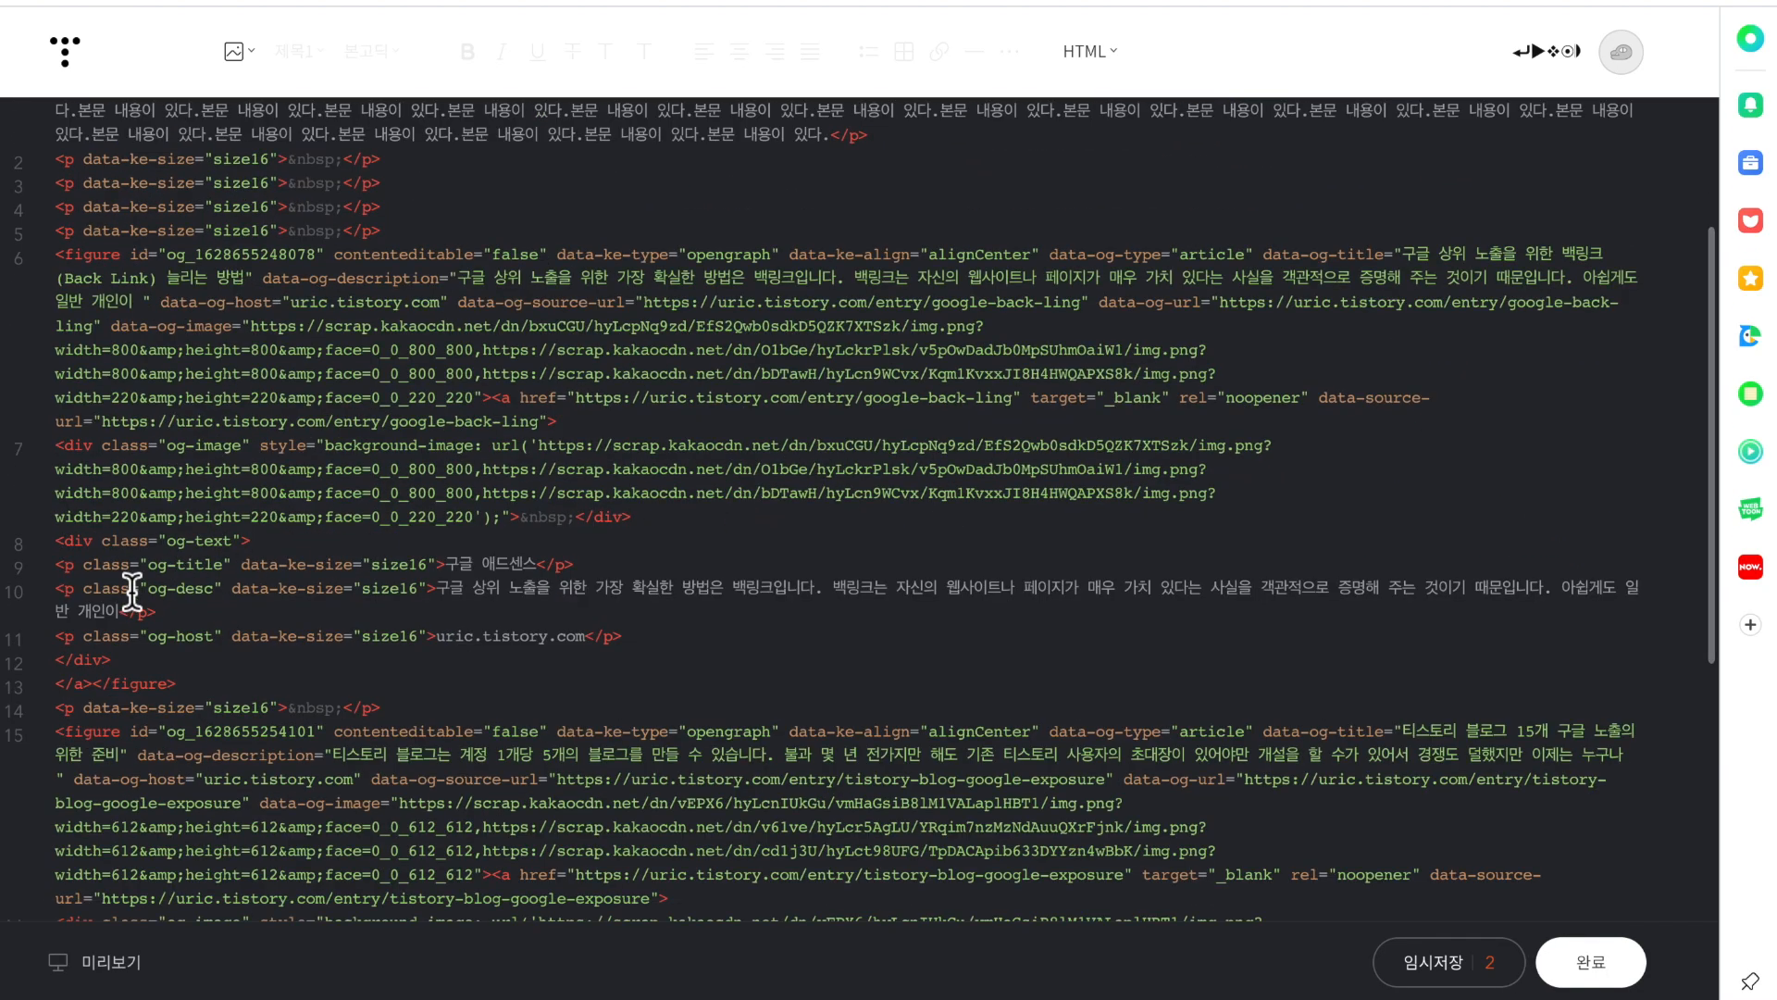
{"action": "scroll", "coordinate": [107, 582], "scroll_direction": "down", "scroll_amount": 1}
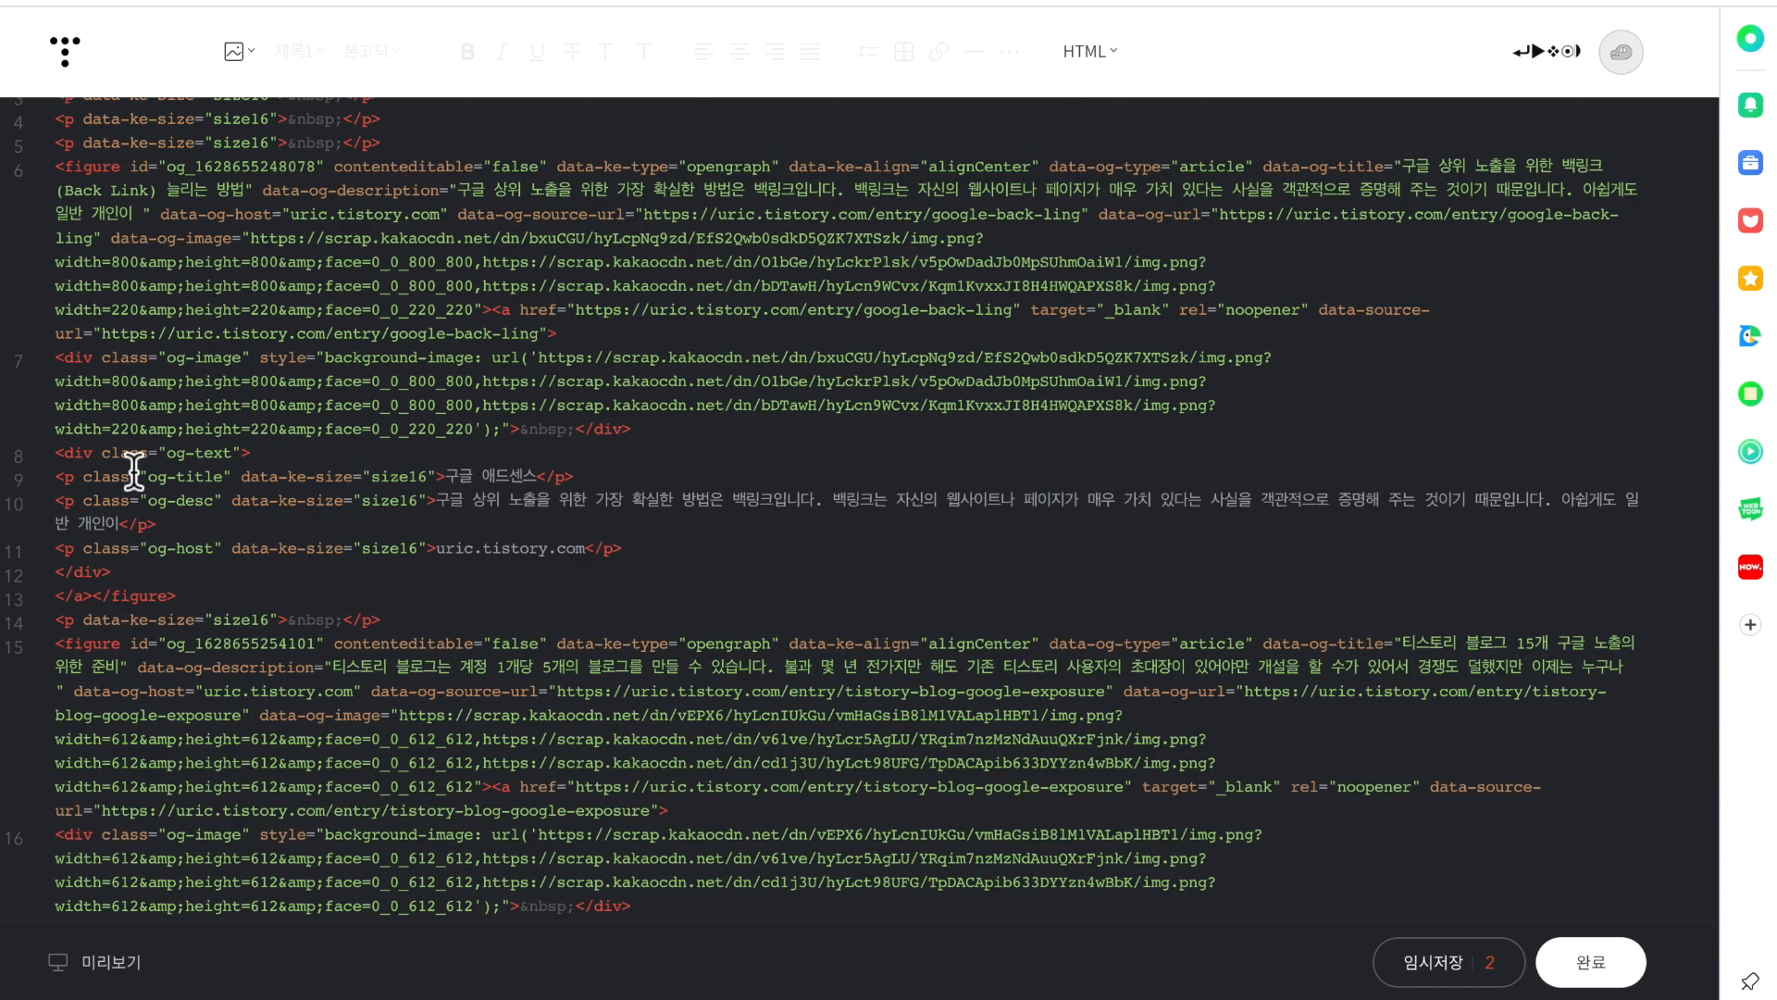
{"action": "left_click", "coordinate": [188, 504]}
{"action": "left_click", "coordinate": [202, 472]}
{"action": "left_click", "coordinate": [203, 480]}
{"action": "left_click_drag", "start_coordinate": [445, 476], "coordinate": [539, 476]}
{"action": "left_click", "coordinate": [899, 233]}
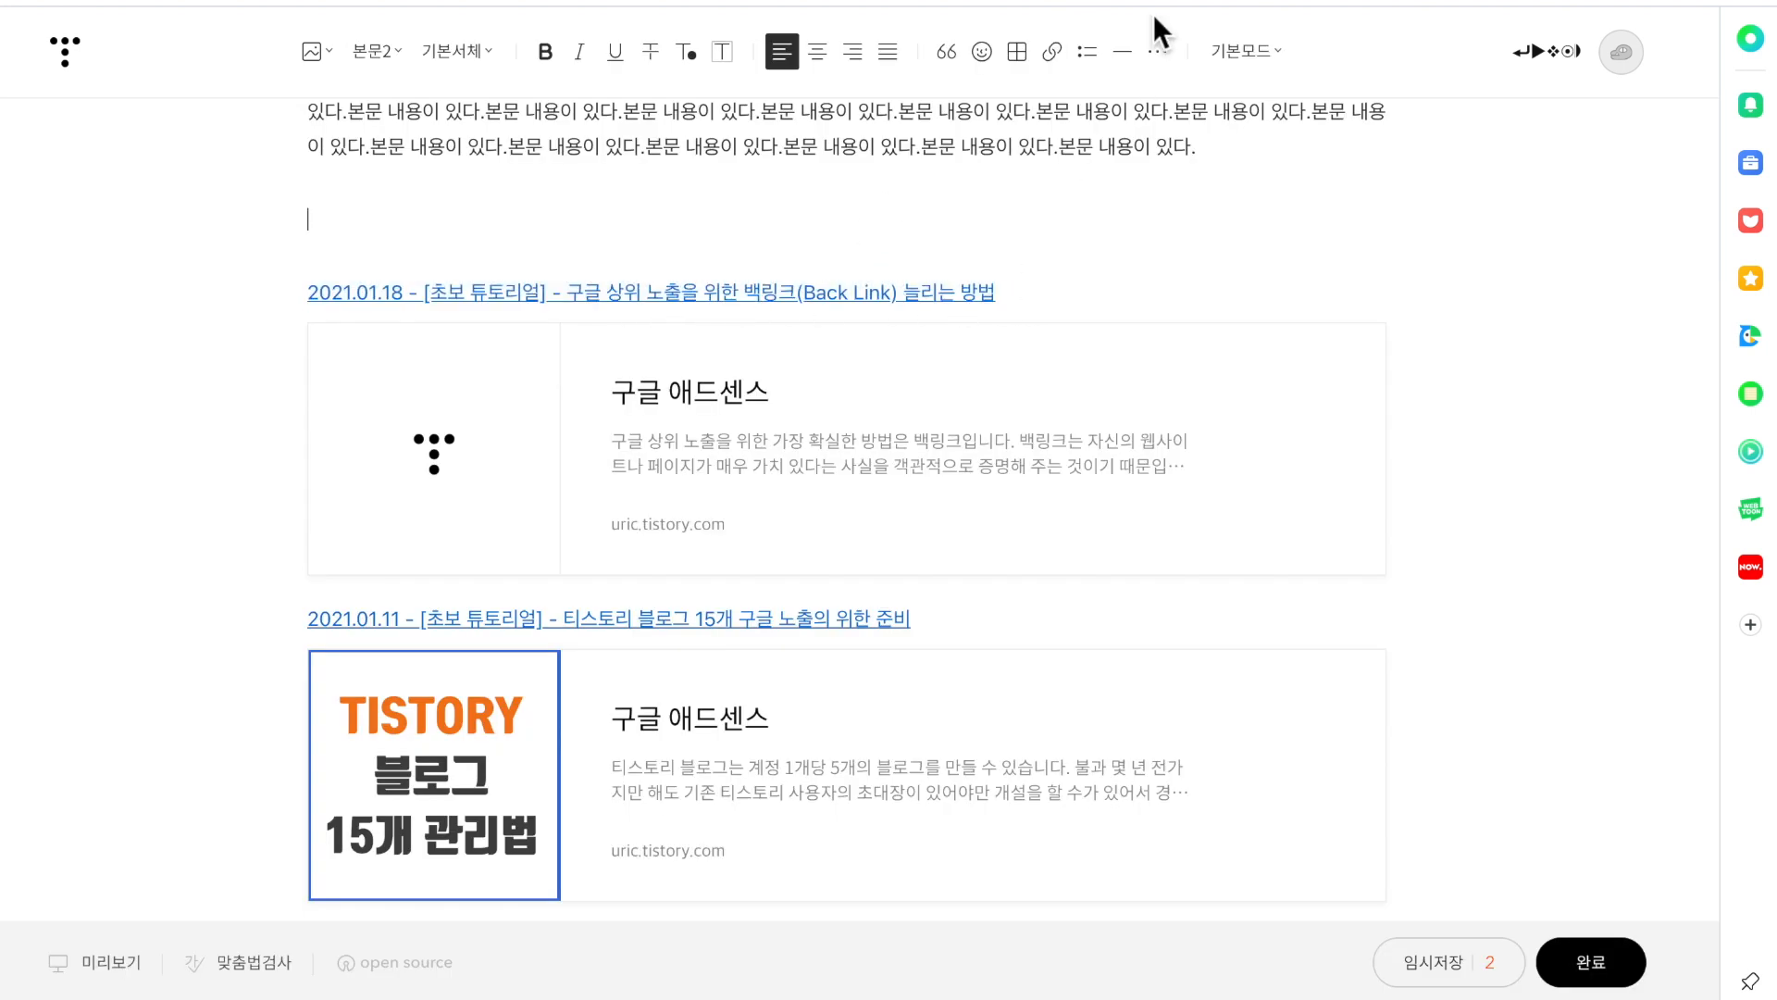
- Return from the basic view to the post's HTML source with the card code
{"action": "left_click", "coordinate": [1243, 54]}
{"action": "left_click", "coordinate": [1227, 204]}
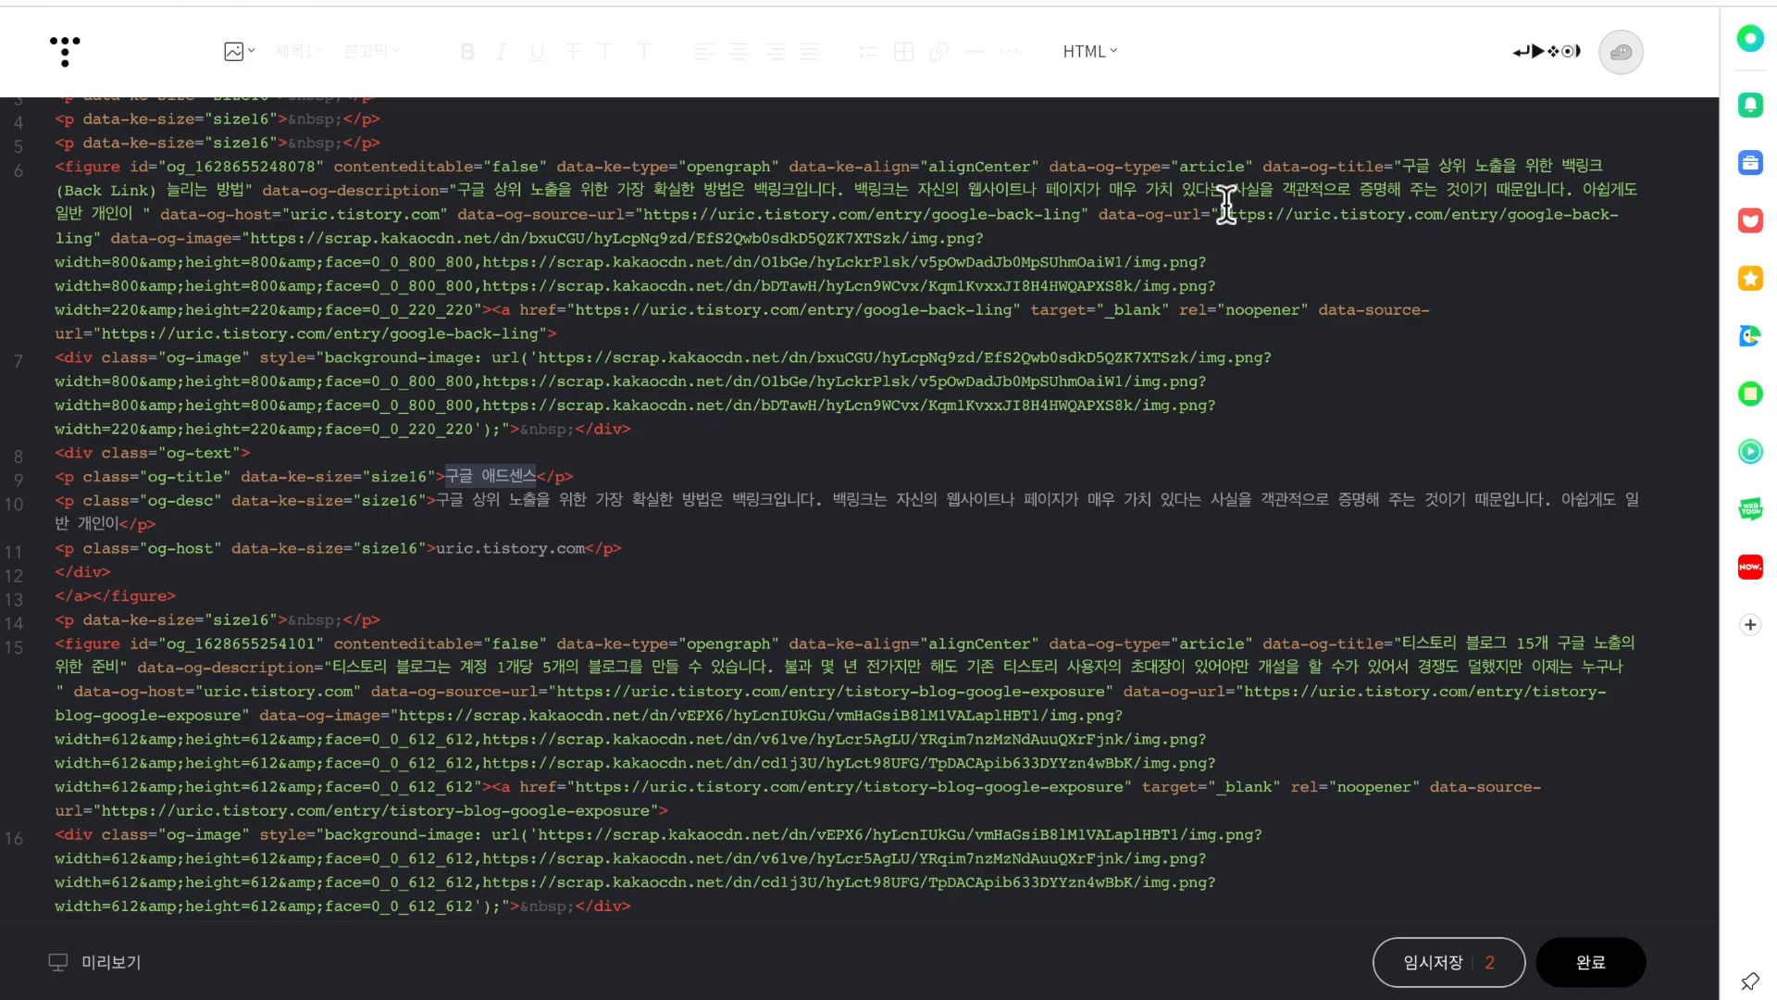
- Replace the first card's og-title text with "백링크로 구글 상위 노출 하는 방법" and check the card in basic mode
{"action": "type", "text": "백링크로 구글 상위"}
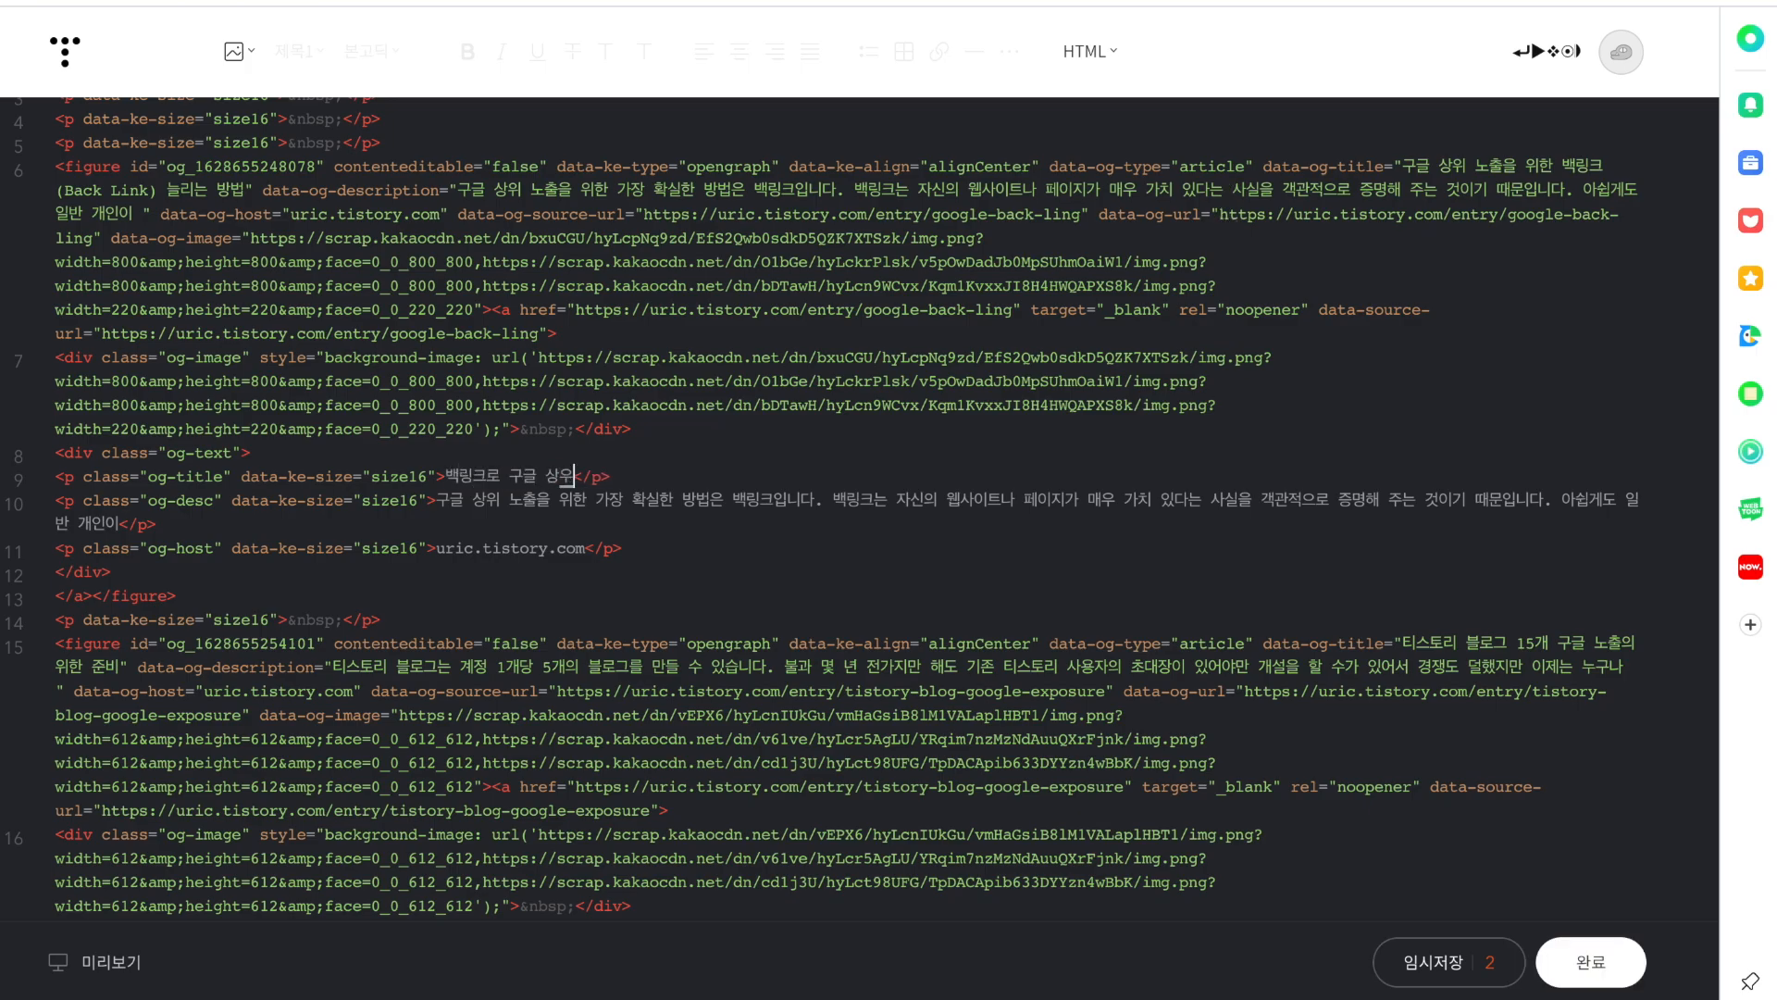
{"action": "type", "text": " 노출 하는 방법"}
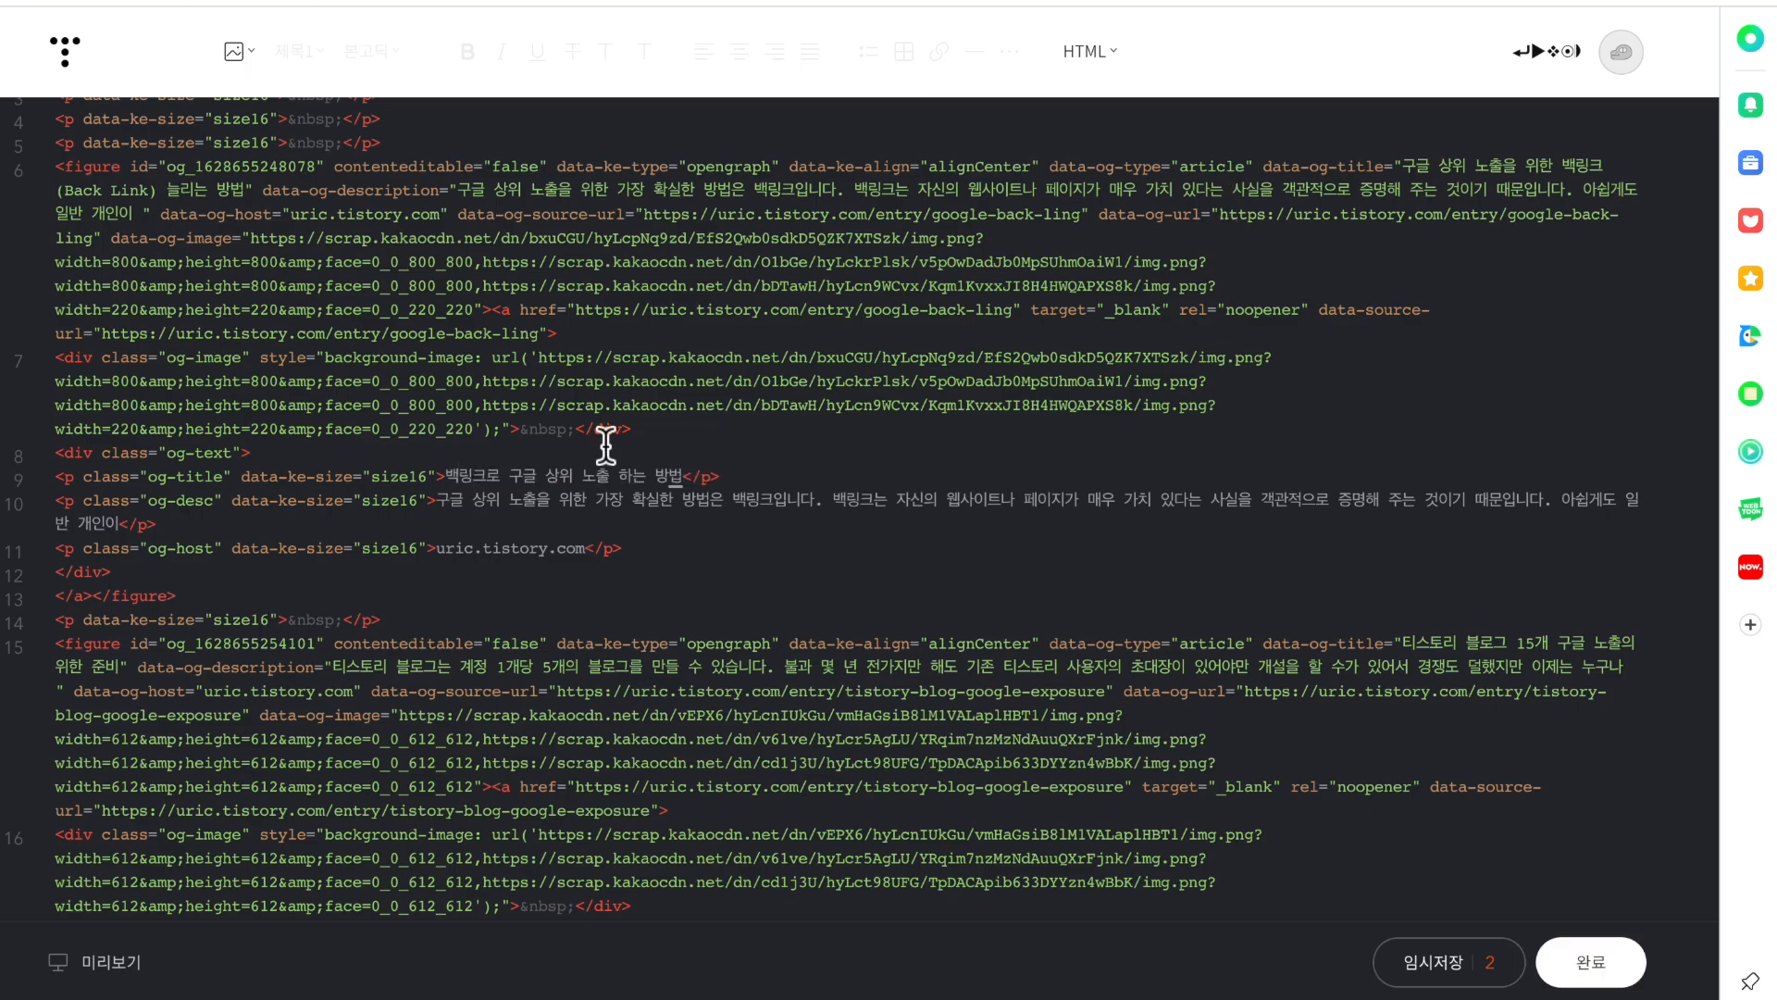
{"action": "left_click", "coordinate": [1085, 51]}
{"action": "left_click", "coordinate": [1092, 118]}
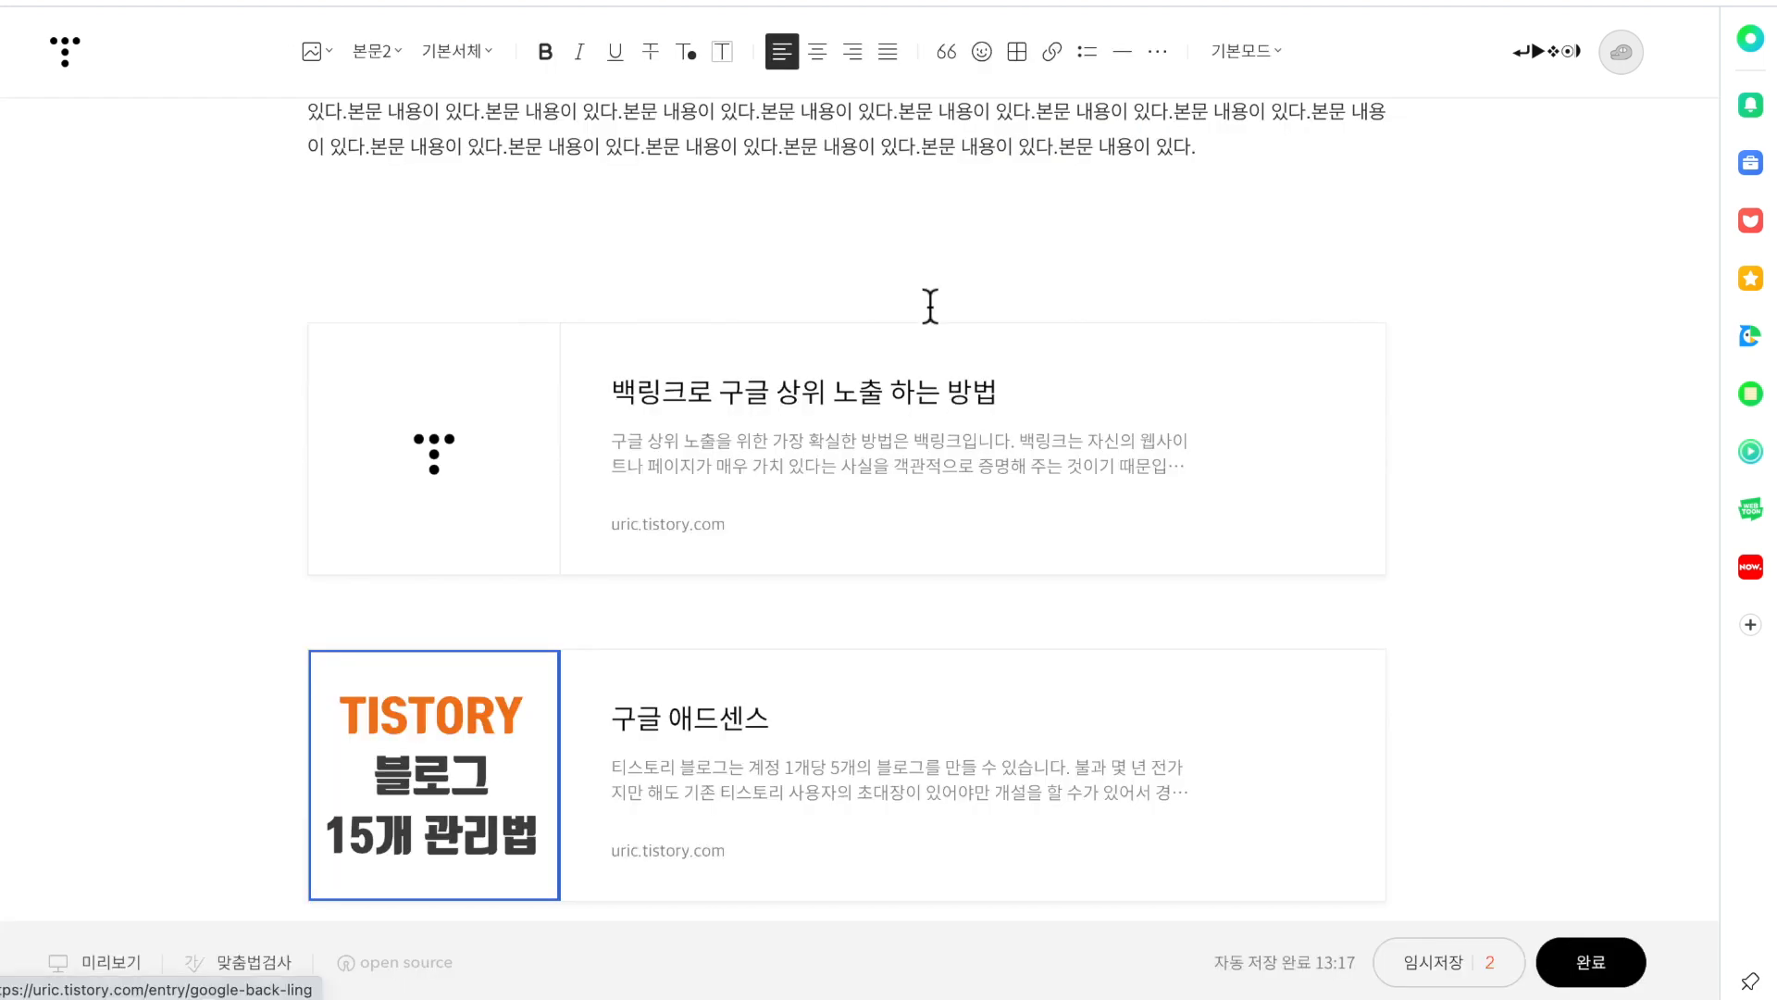
{"action": "scroll", "coordinate": [921, 293], "scroll_direction": "up", "scroll_amount": 1}
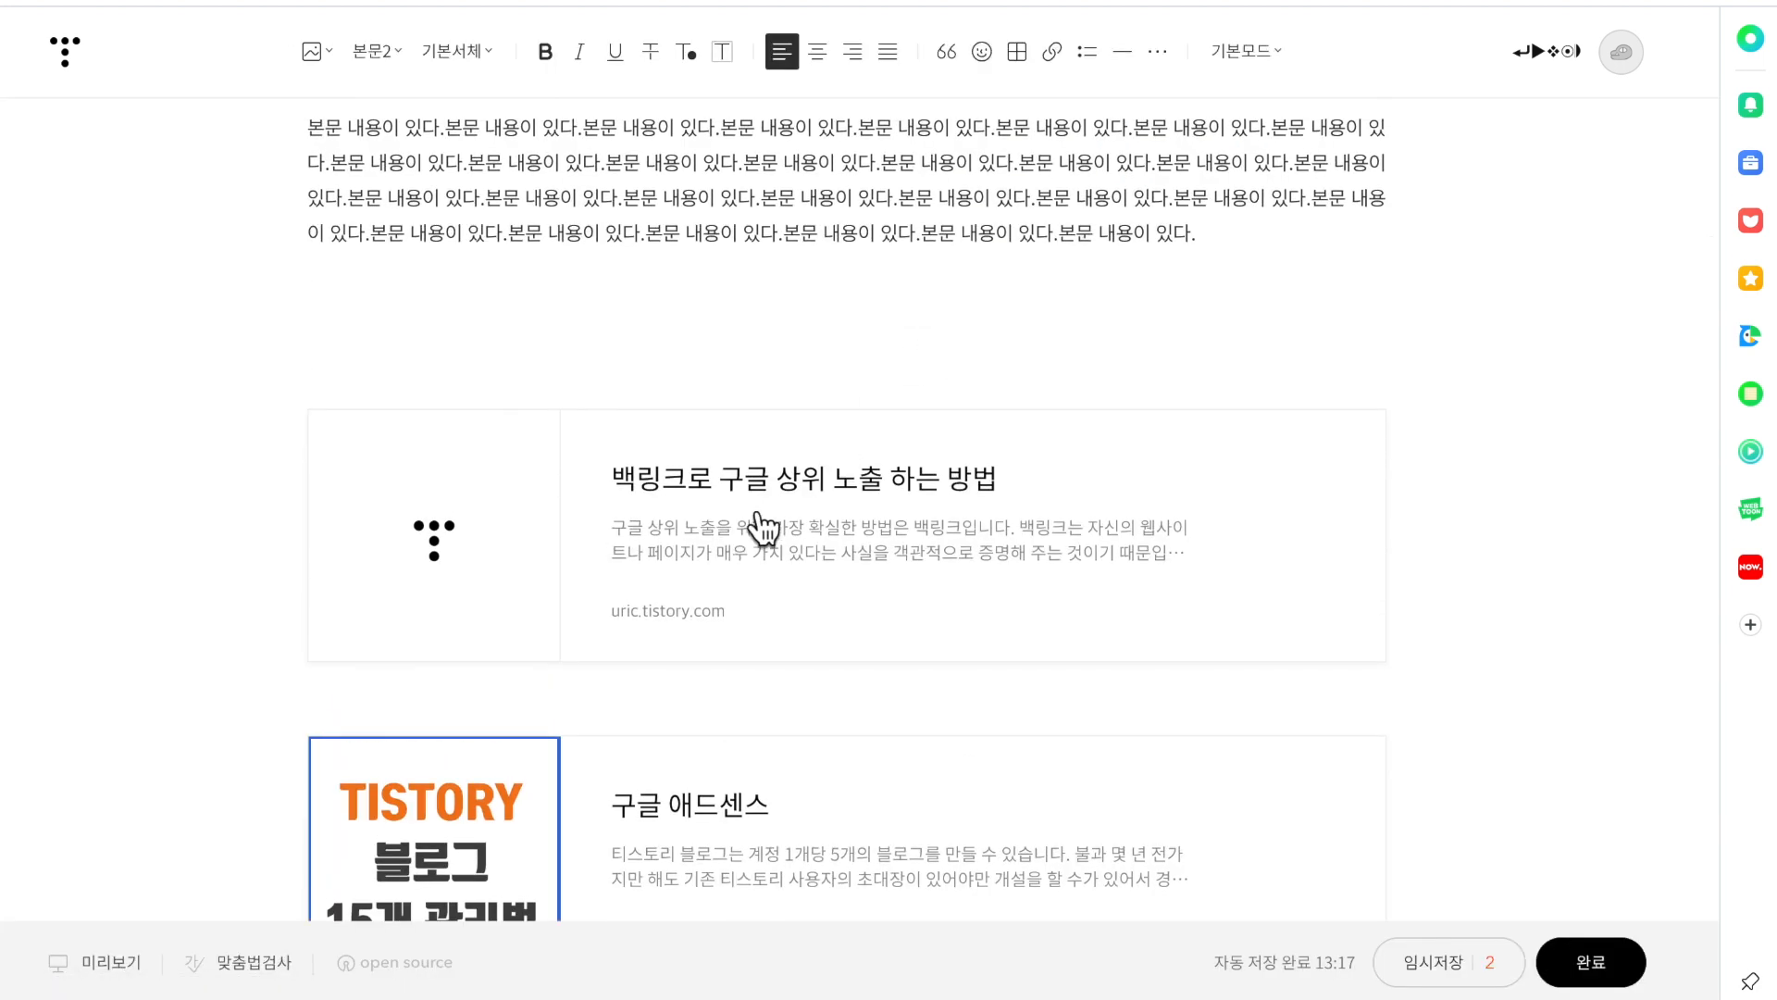
{"action": "left_click", "coordinate": [942, 396]}
{"action": "scroll", "coordinate": [942, 398], "scroll_direction": "up", "scroll_amount": 1}
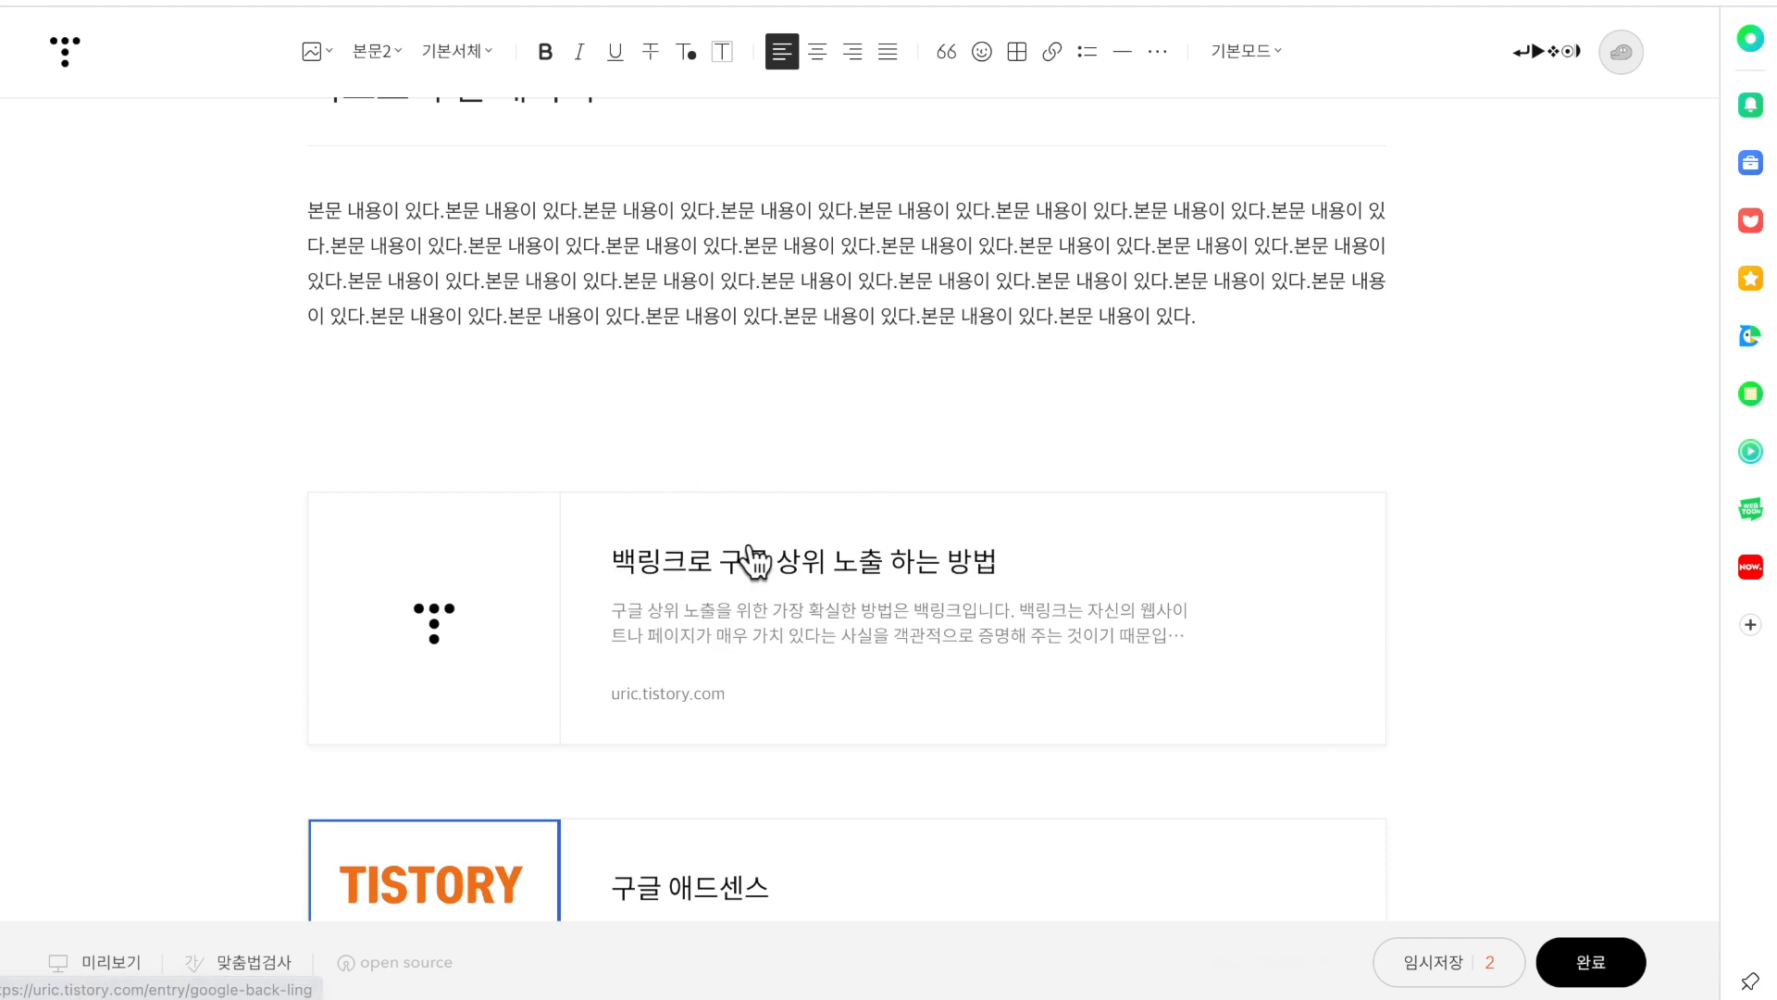
{"action": "scroll", "coordinate": [755, 560], "scroll_direction": "down", "scroll_amount": 1}
{"action": "scroll", "coordinate": [655, 623], "scroll_direction": "down", "scroll_amount": 2}
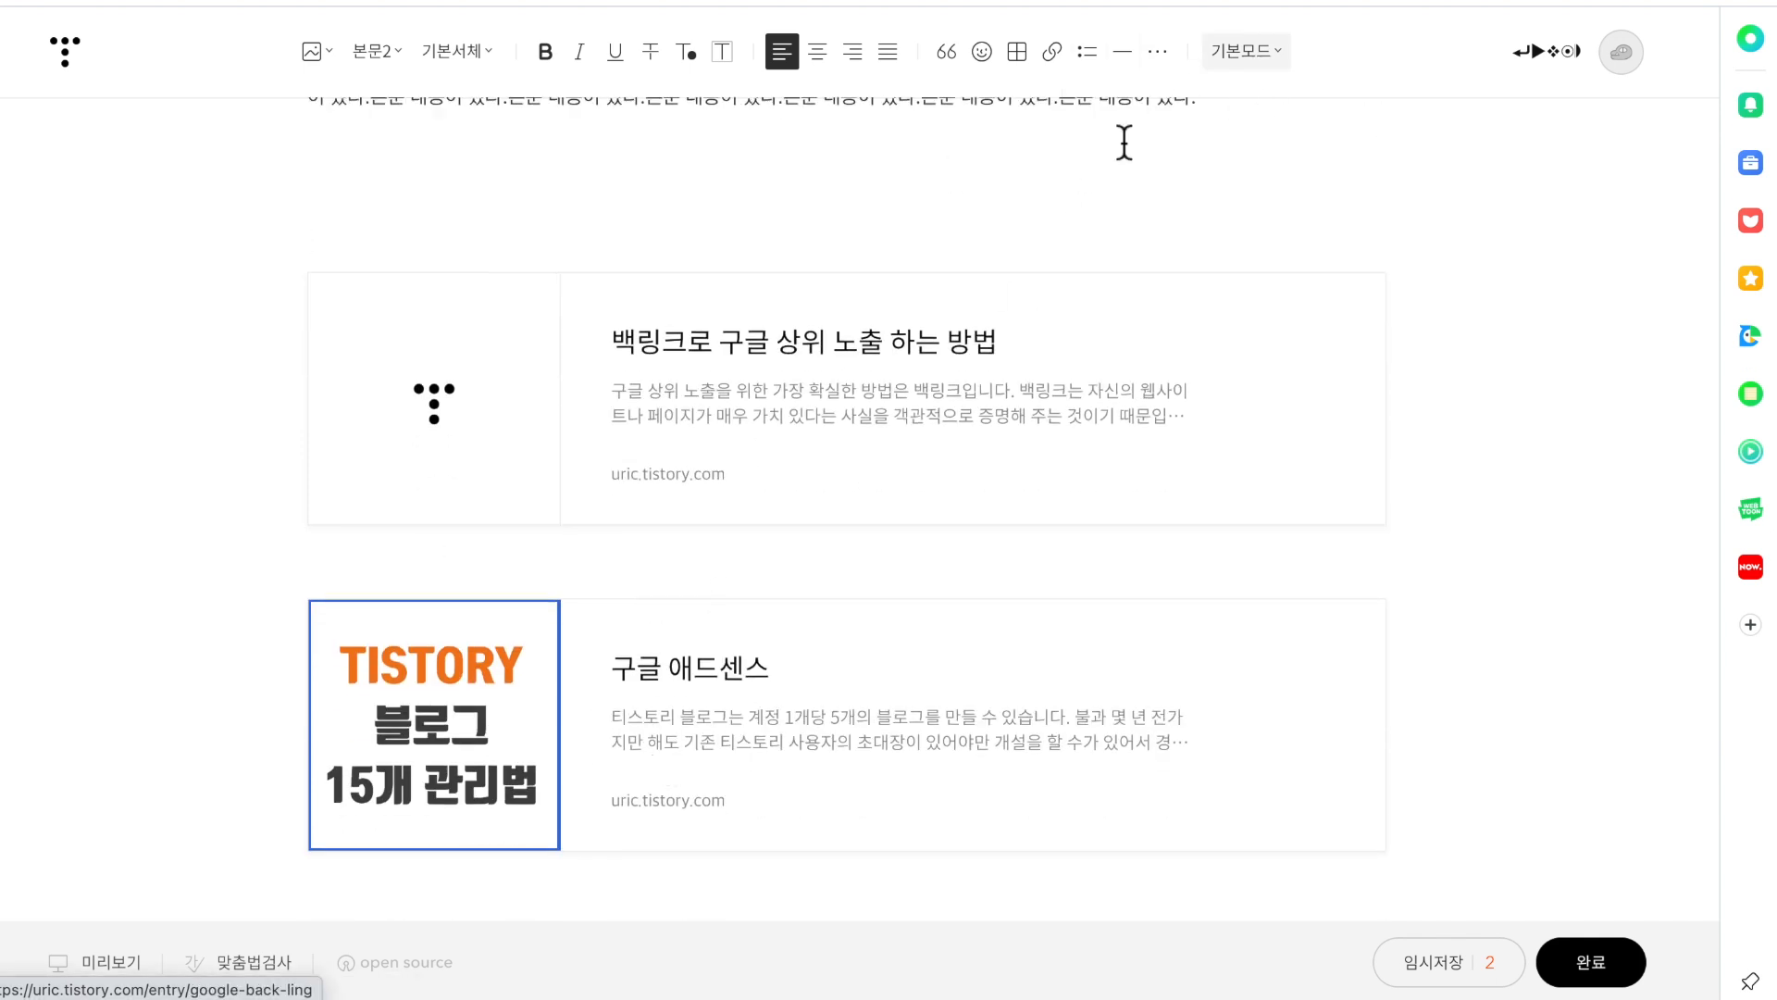
- Change the second card's og-title text in the HTML source to "티스토리 블로그 여러개 운영 관리 하는 방법"
{"action": "left_click", "coordinate": [1245, 51]}
{"action": "left_click", "coordinate": [1222, 181]}
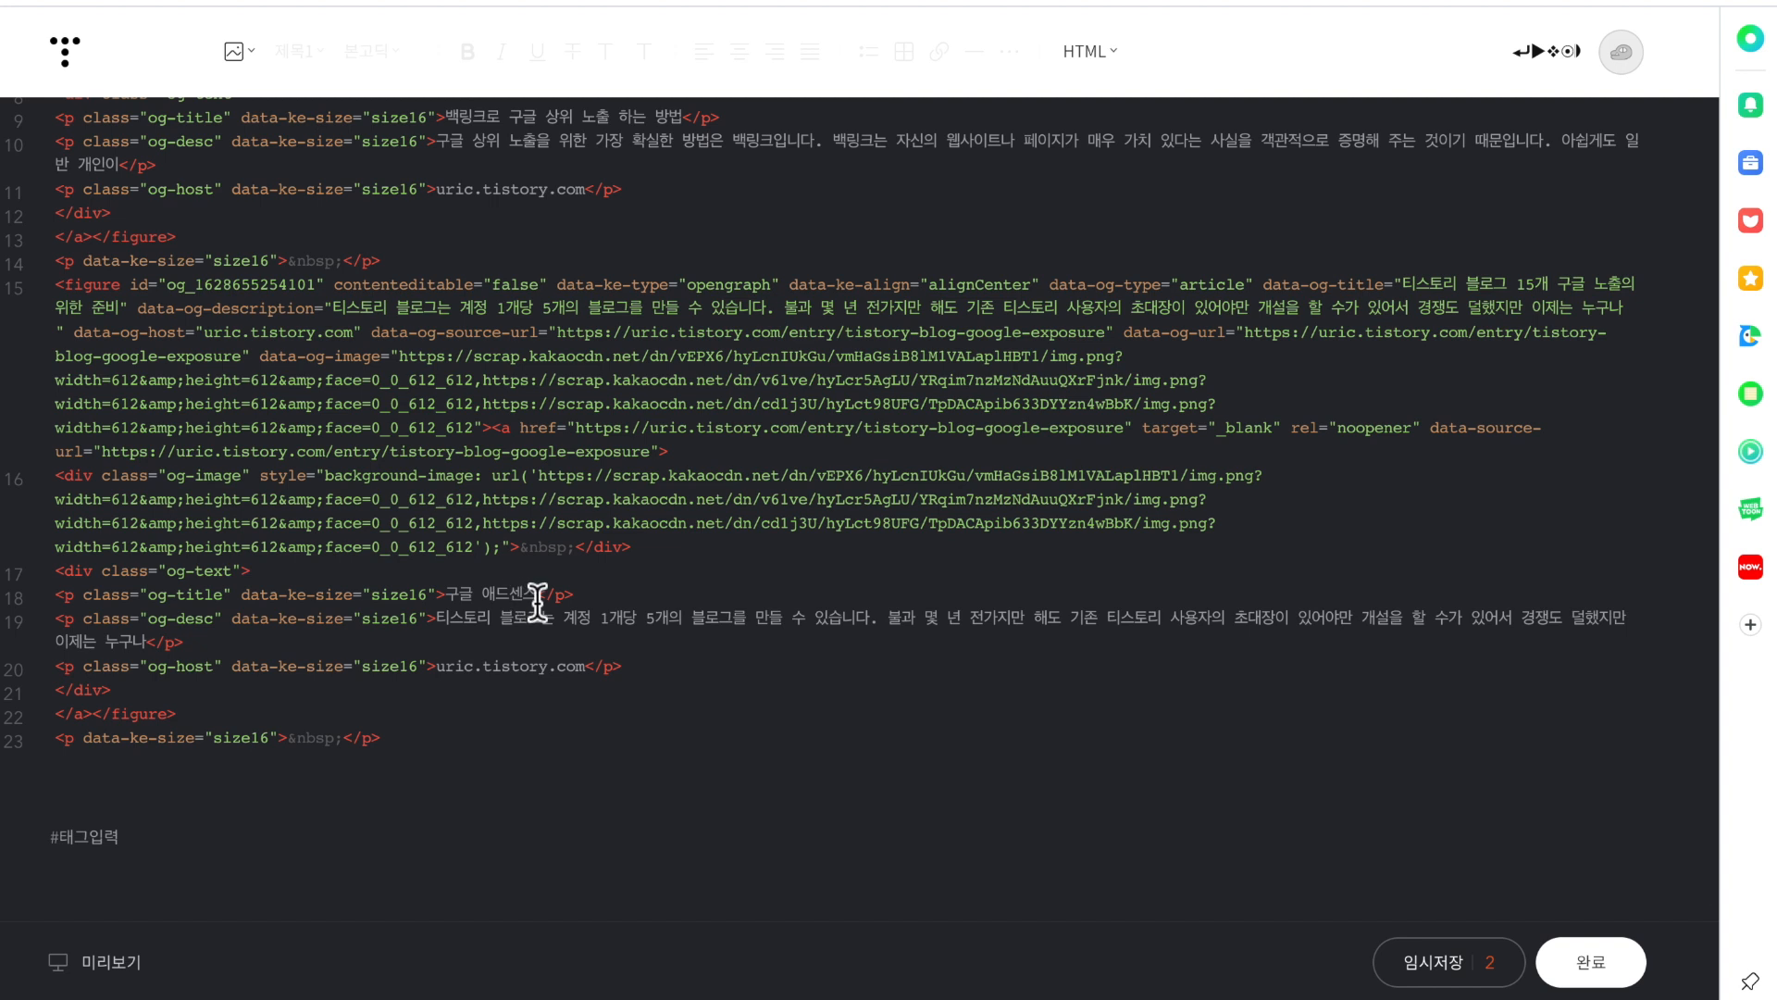
{"action": "left_click", "coordinate": [538, 597]}
{"action": "key", "text": "BackSpace"}
{"action": "key", "text": "BackSpace"}
{"action": "key", "text": "BackSpace"}
{"action": "key", "text": "BackSpace"}
{"action": "key", "text": "BackSpace"}
{"action": "key", "text": "BackSpace"}
{"action": "key", "text": "BackSpace"}
{"action": "type", "text": "티스토리 블로그 여러개 운영 관리 하는 방법"}
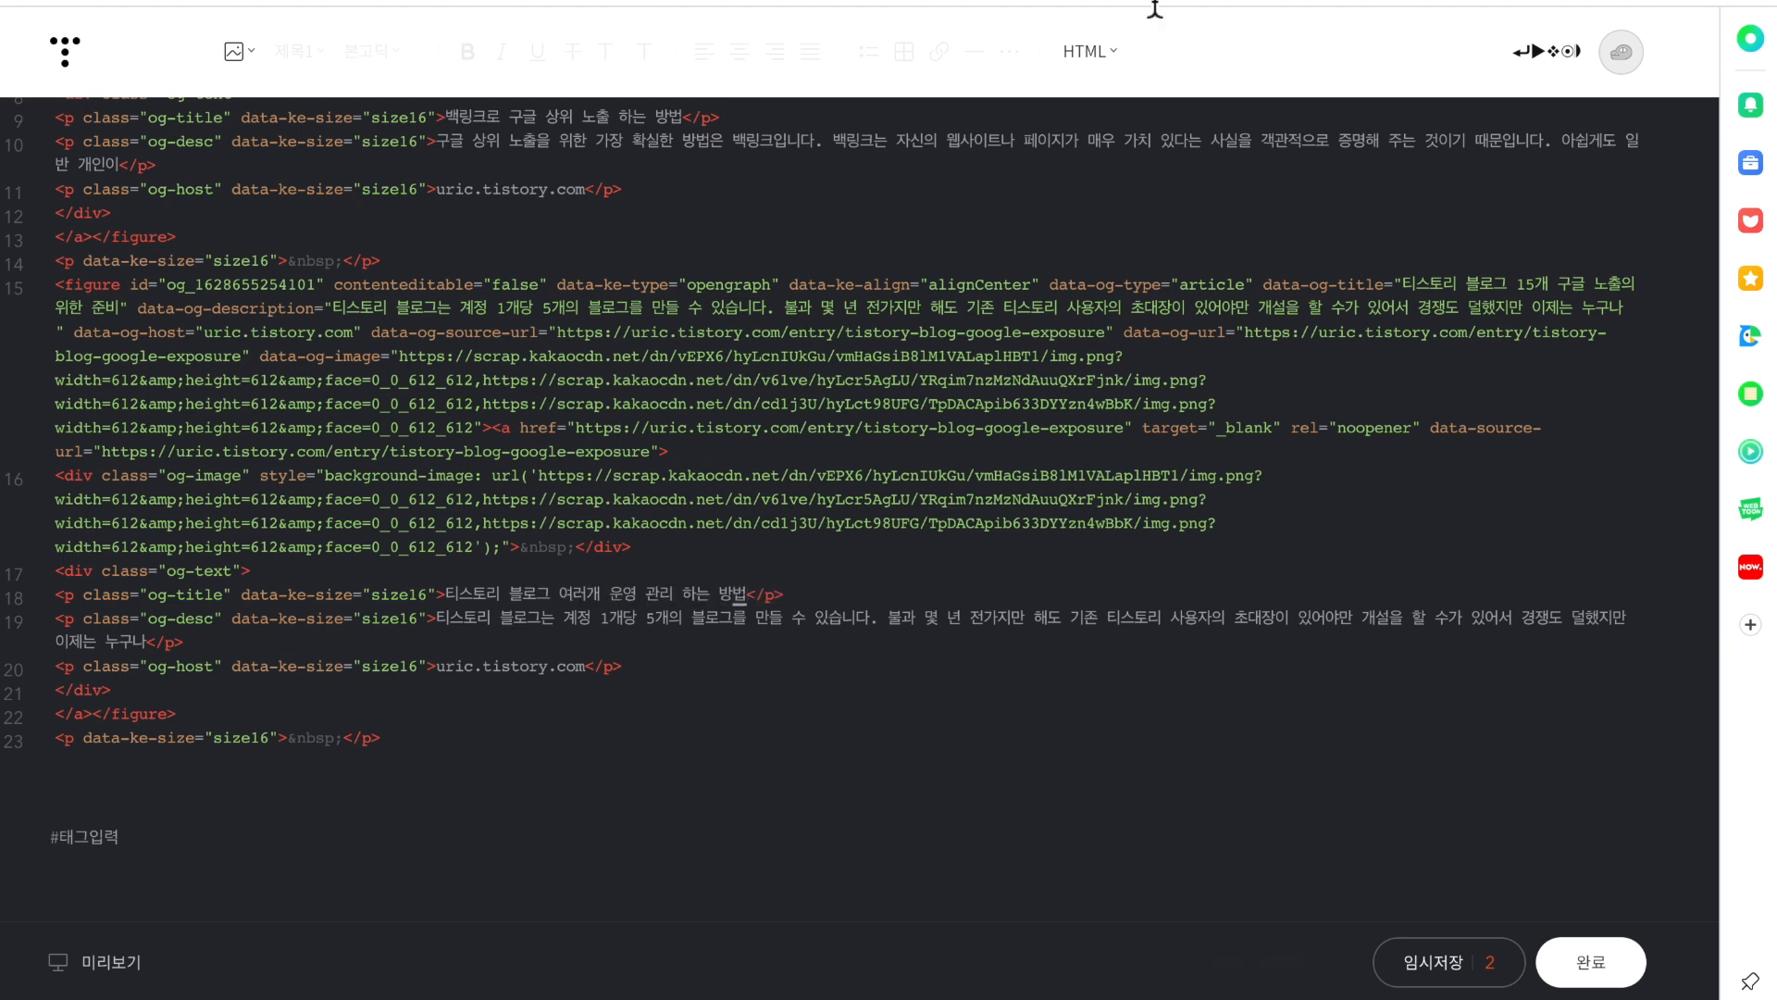
- Return to basic mode and examine the body paragraph together with both retitled link cards
{"action": "left_click", "coordinate": [1090, 50]}
{"action": "left_click", "coordinate": [1080, 114]}
{"action": "scroll", "coordinate": [833, 377], "scroll_direction": "up", "scroll_amount": 5}
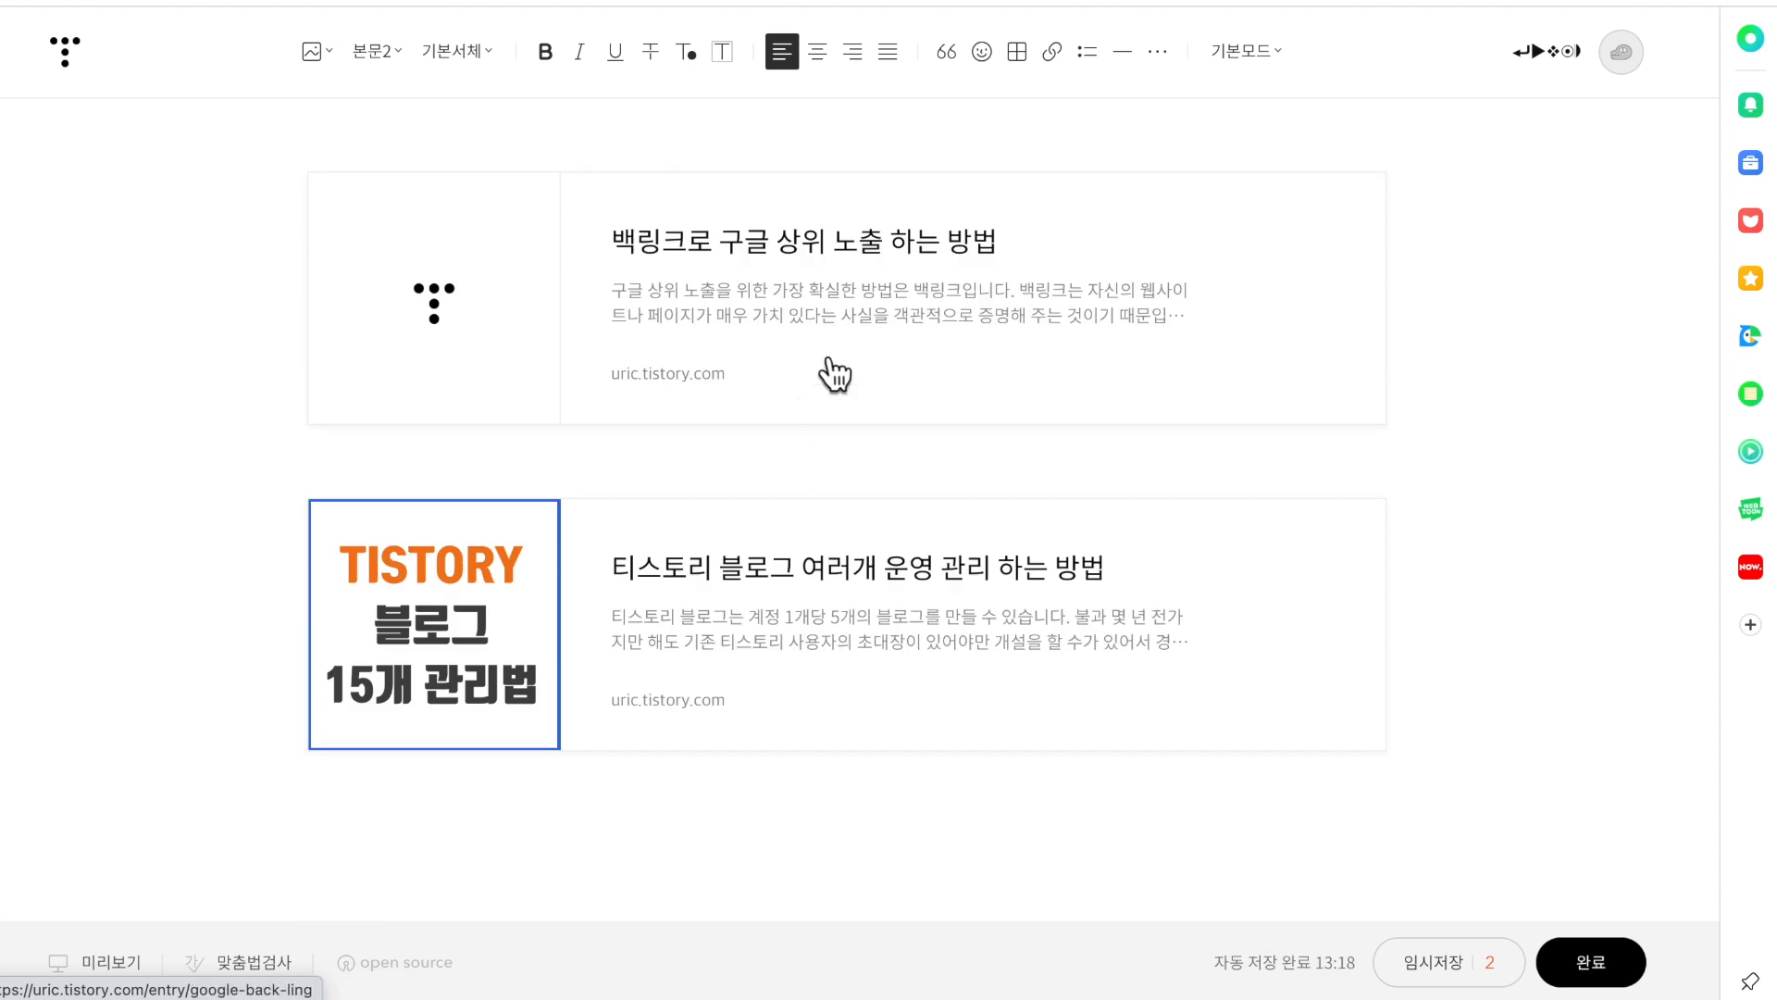
{"action": "scroll", "coordinate": [822, 358], "scroll_direction": "down", "scroll_amount": 1}
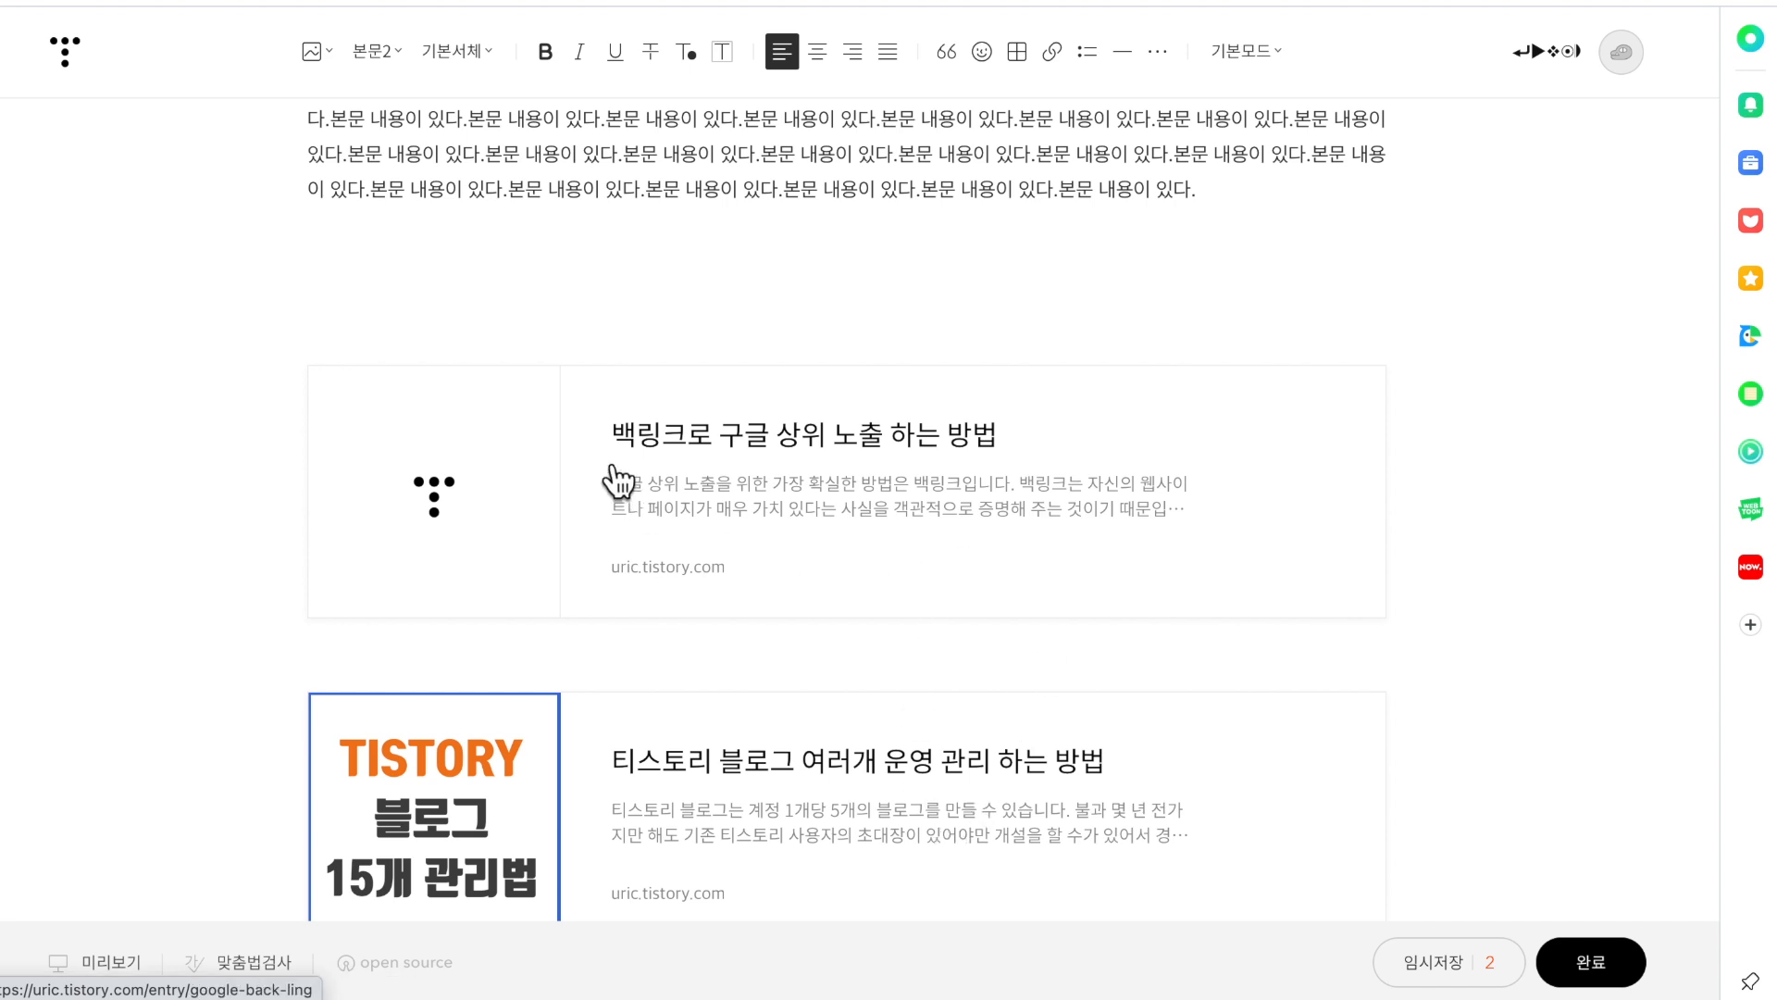
{"action": "scroll", "coordinate": [912, 490], "scroll_direction": "up", "scroll_amount": 2}
{"action": "scroll", "coordinate": [909, 476], "scroll_direction": "up", "scroll_amount": 2}
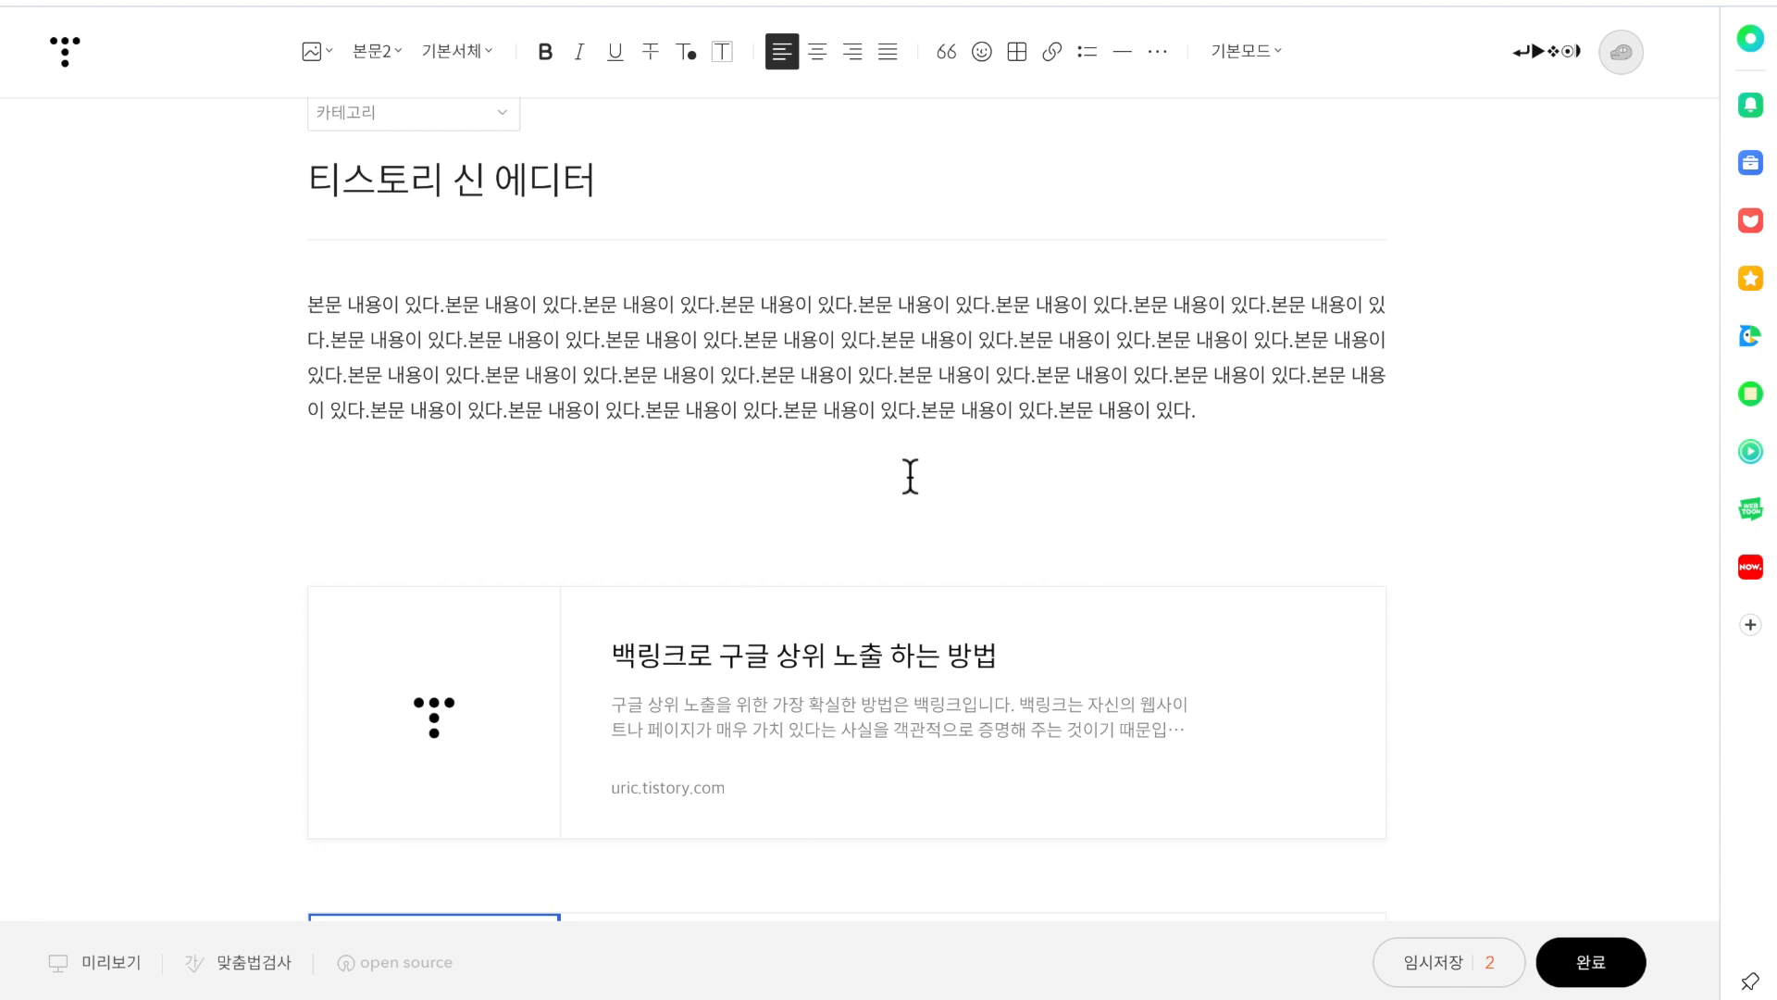
{"action": "scroll", "coordinate": [1054, 484], "scroll_direction": "down", "scroll_amount": 4}
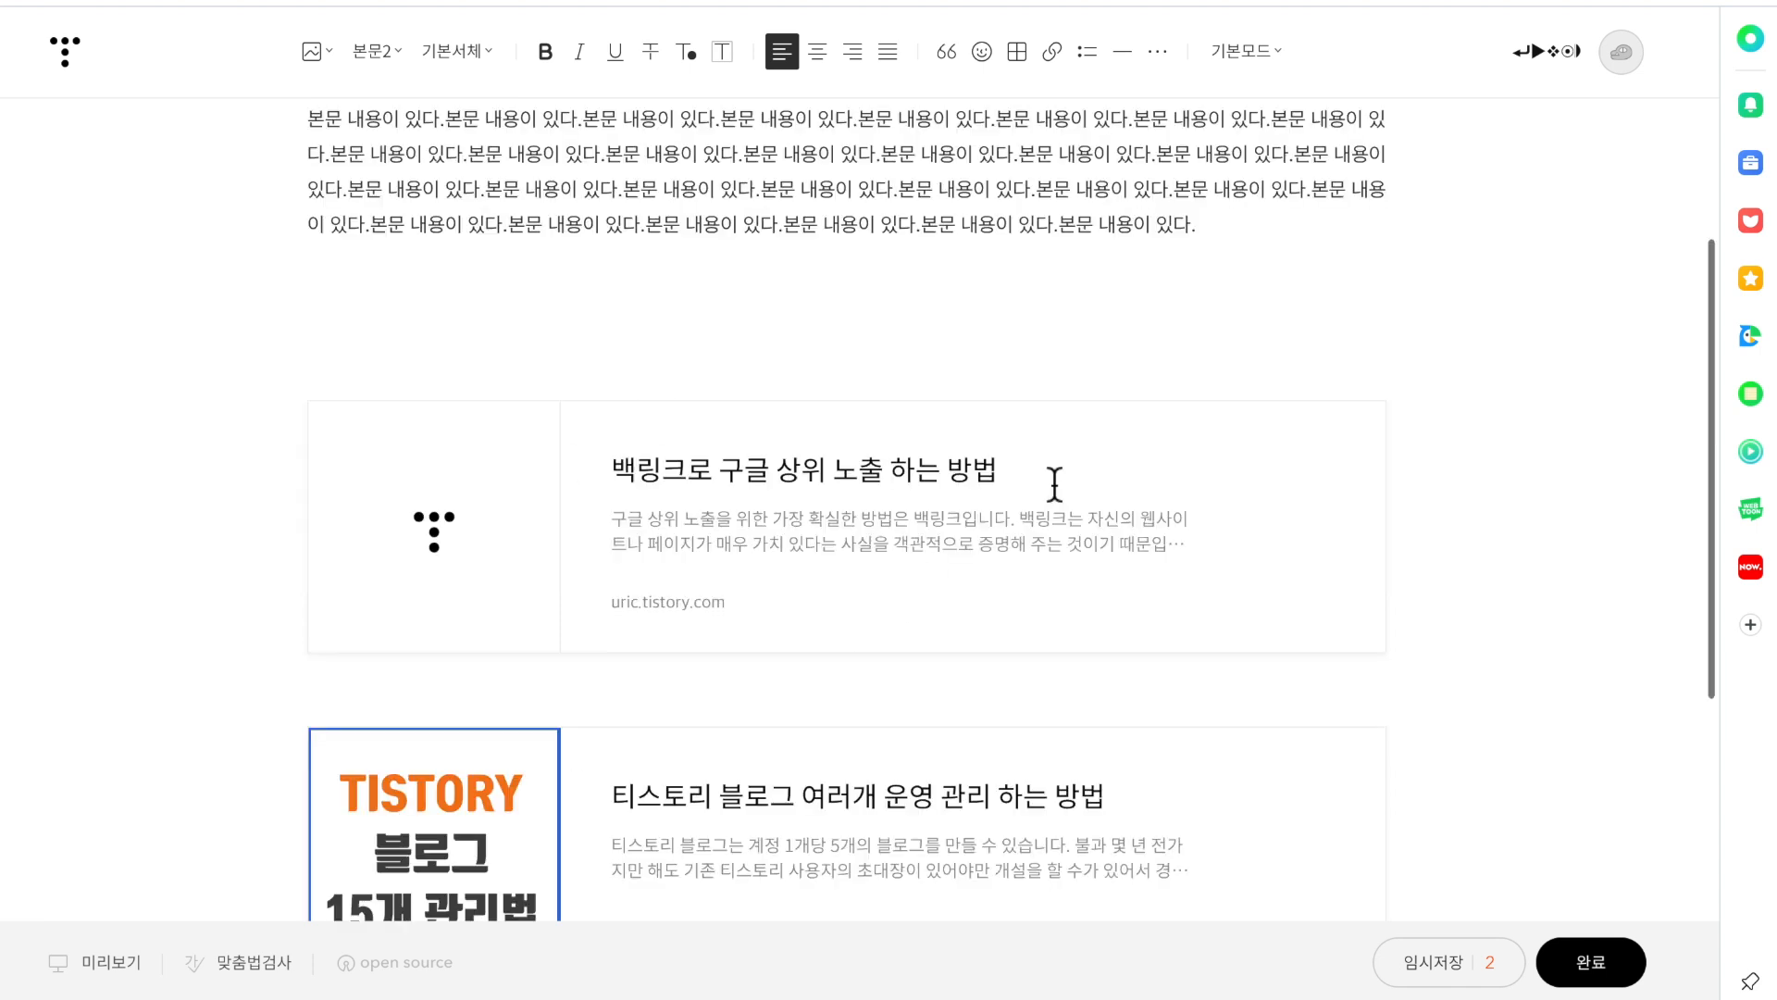
{"action": "scroll", "coordinate": [1053, 828], "scroll_direction": "up", "scroll_amount": 5}
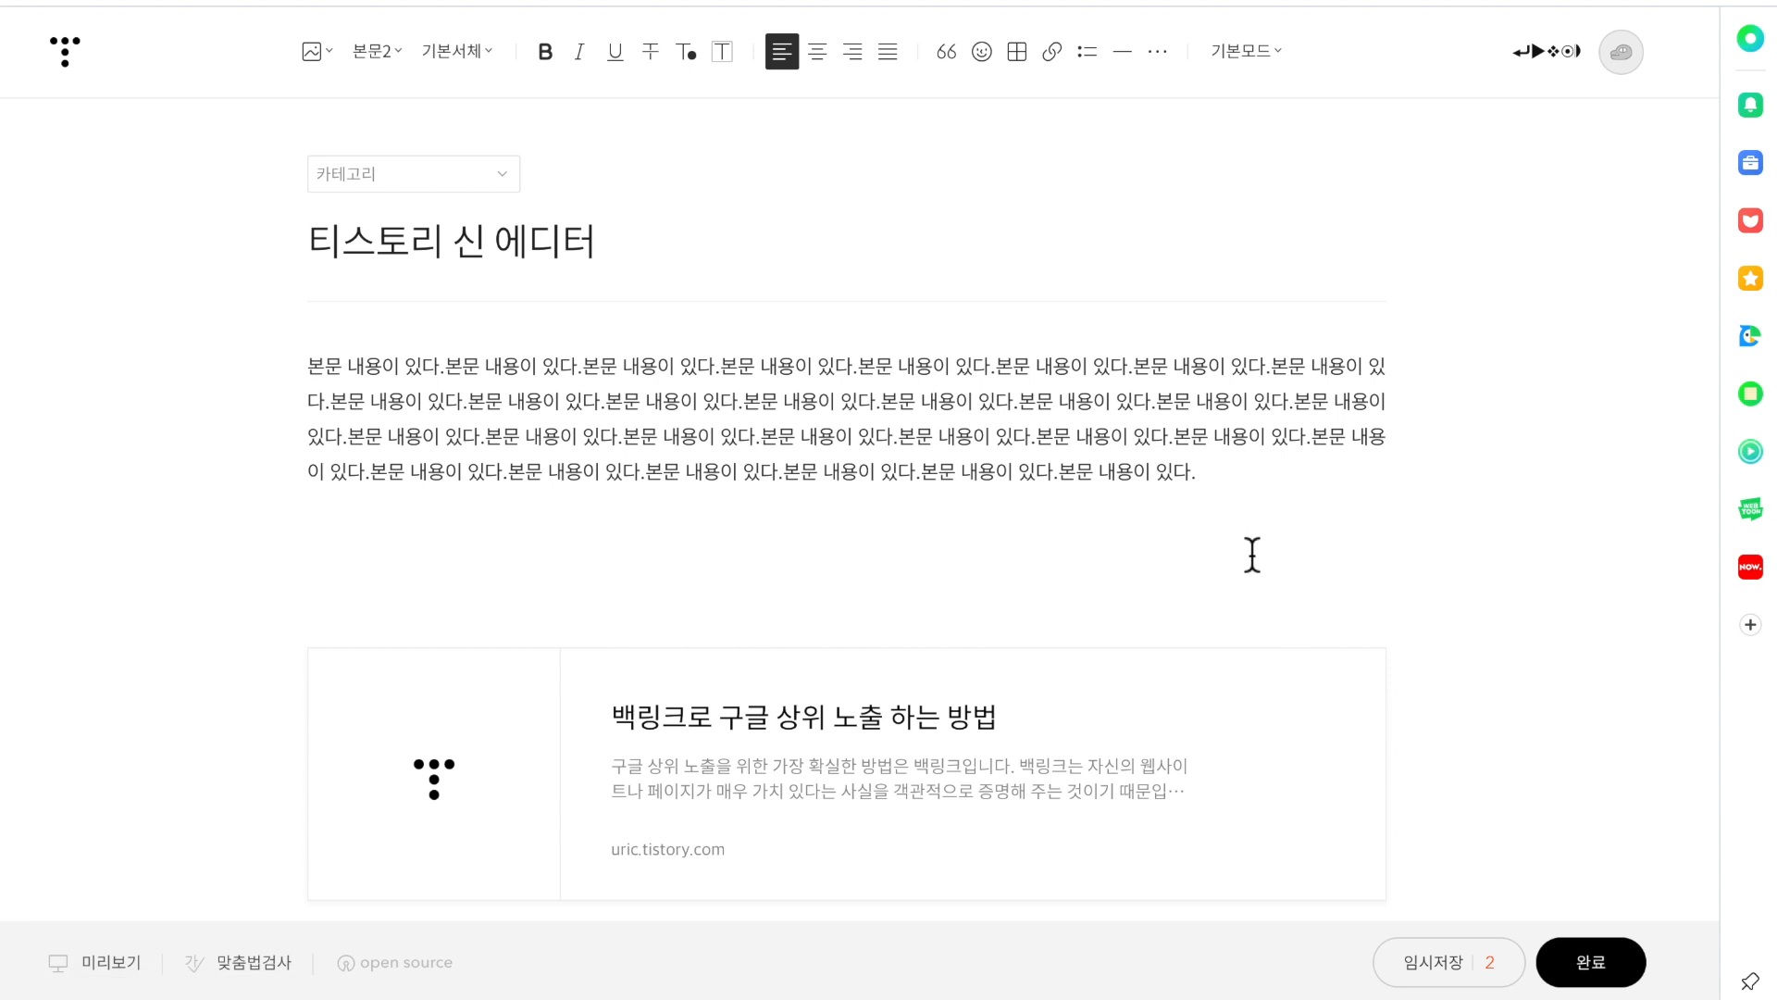
- Add the line "광고 코드 깨짐 현상" above the body paragraph, with blank lines between them
{"action": "left_click", "coordinate": [316, 371]}
{"action": "key", "text": "Return"}
{"action": "key", "text": "Return"}
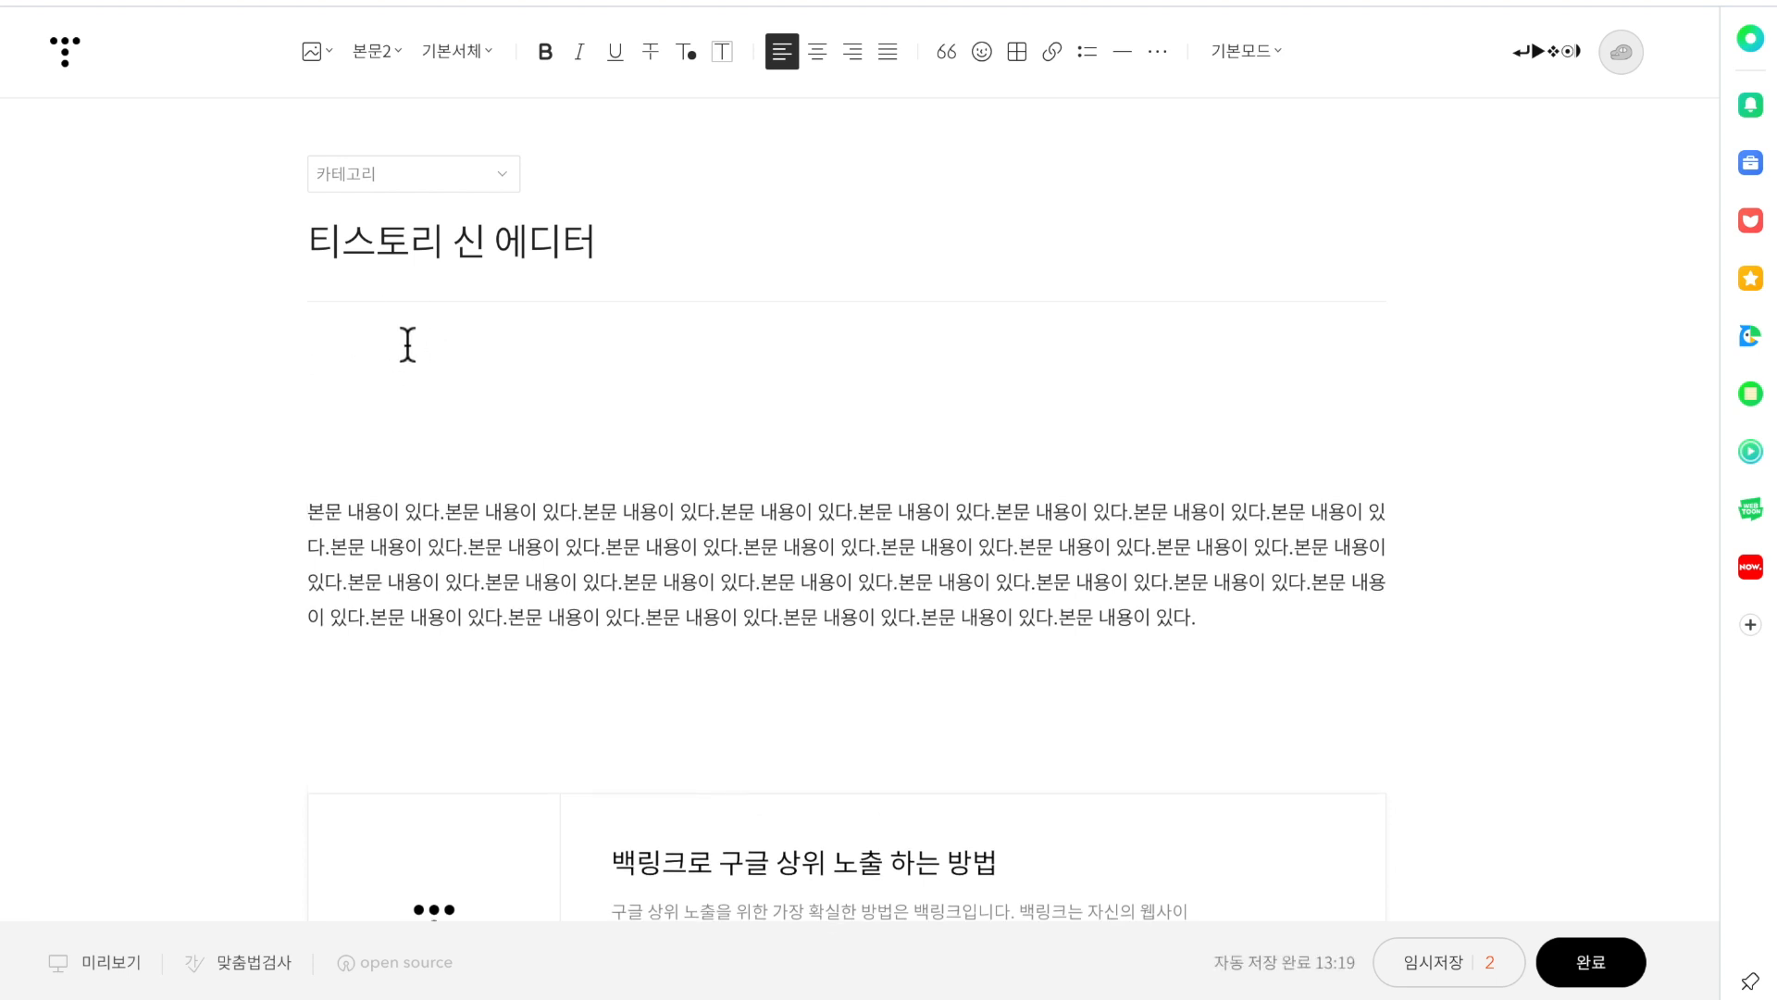
{"action": "type", "text": "광고 코드 깨짐 현상"}
{"action": "key", "text": "Return"}
{"action": "type", "text": "ㅓ"}
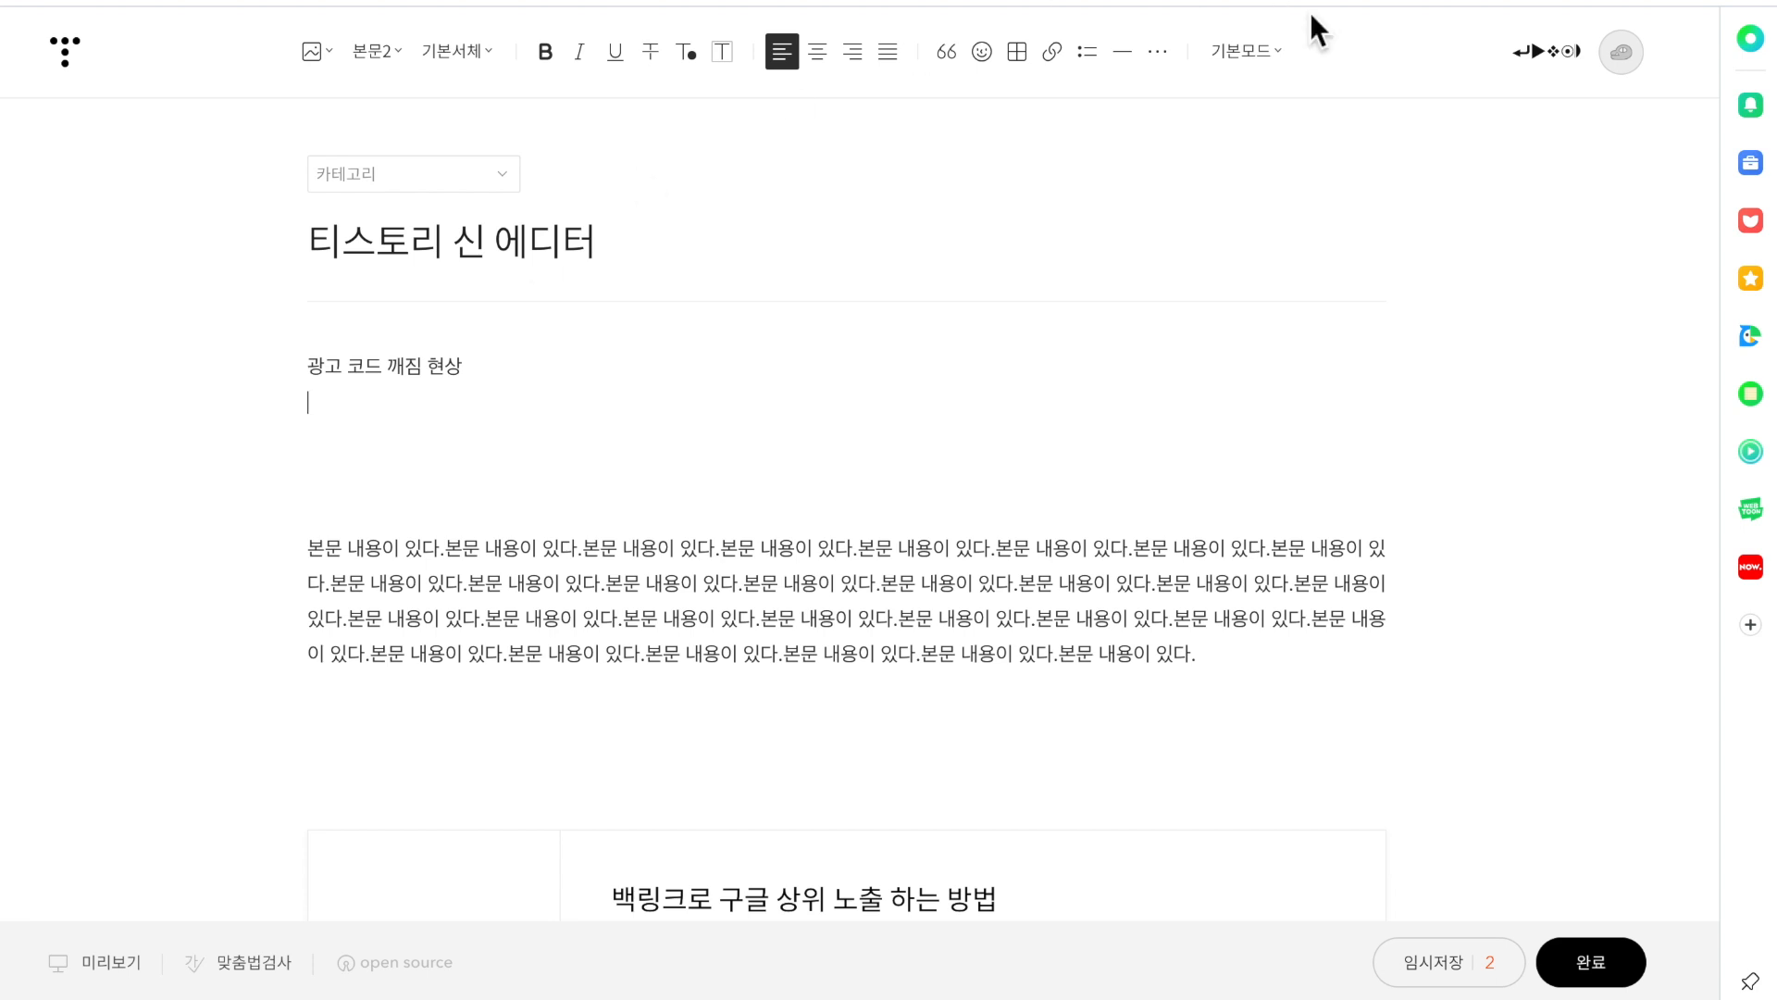
- Inspect the blank paragraph on line 3 of the HTML source and its matching empty line in basic mode
{"action": "left_click", "coordinate": [1250, 53]}
{"action": "left_click", "coordinate": [1244, 190]}
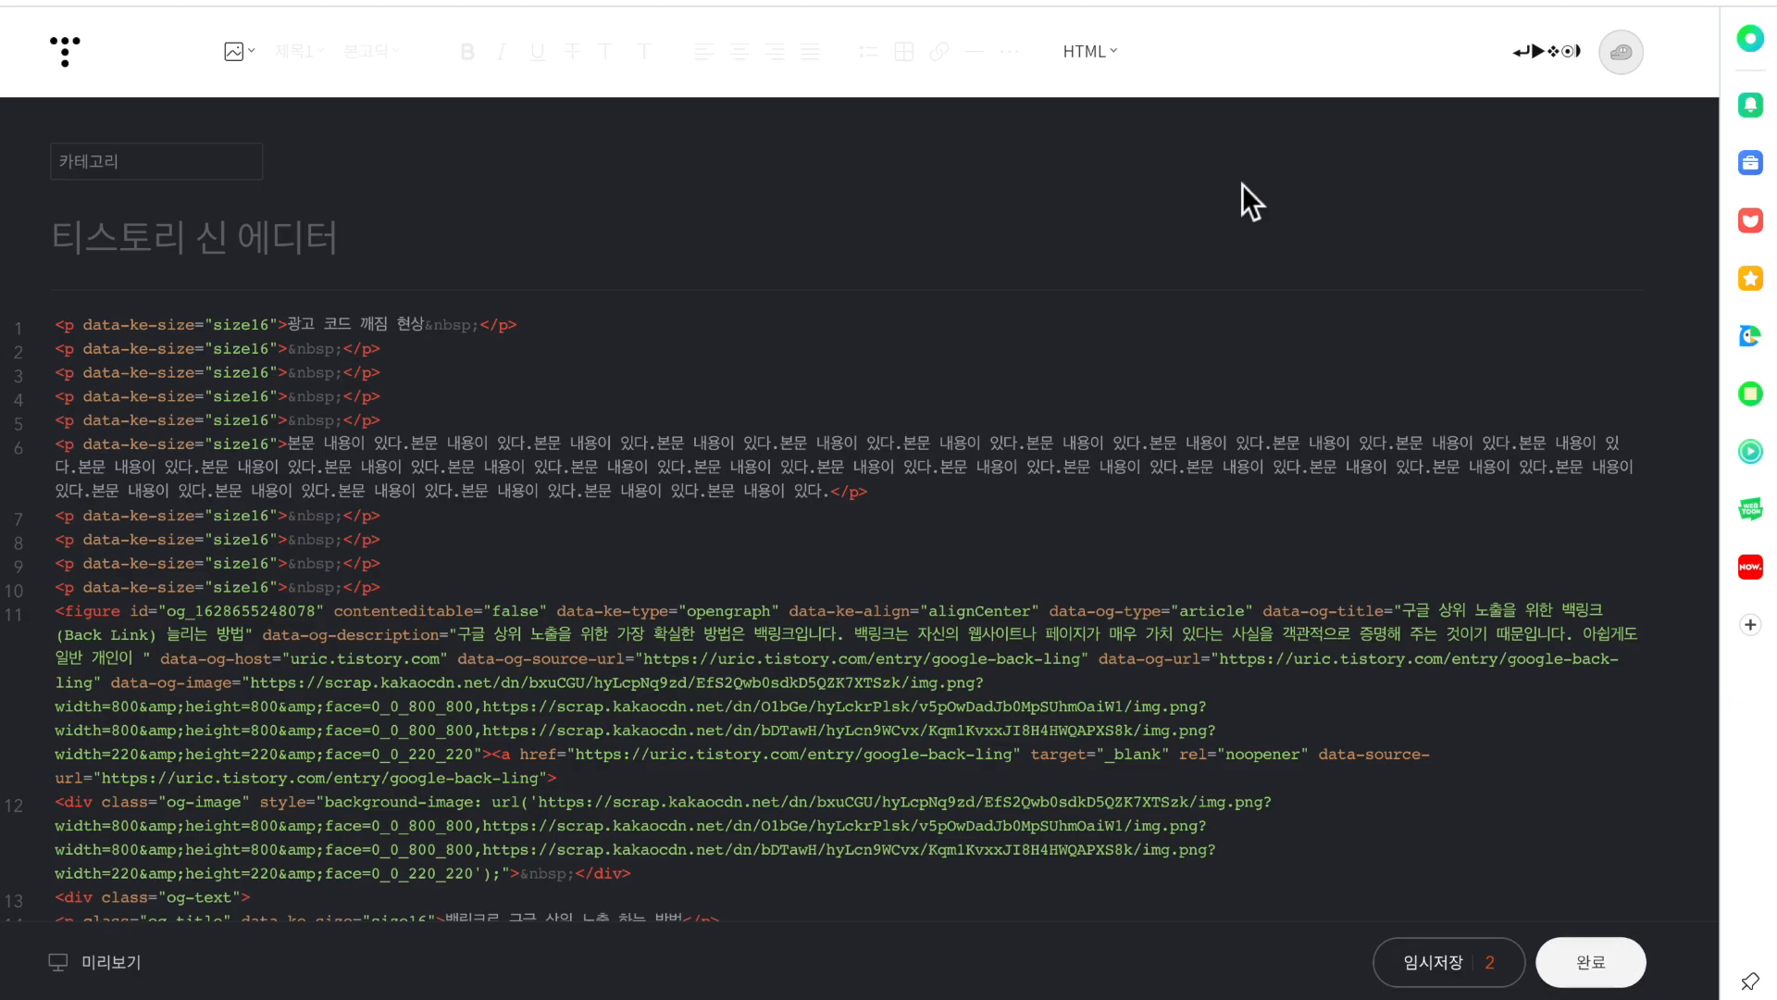
{"action": "left_click_drag", "start_coordinate": [384, 372], "coordinate": [35, 363]}
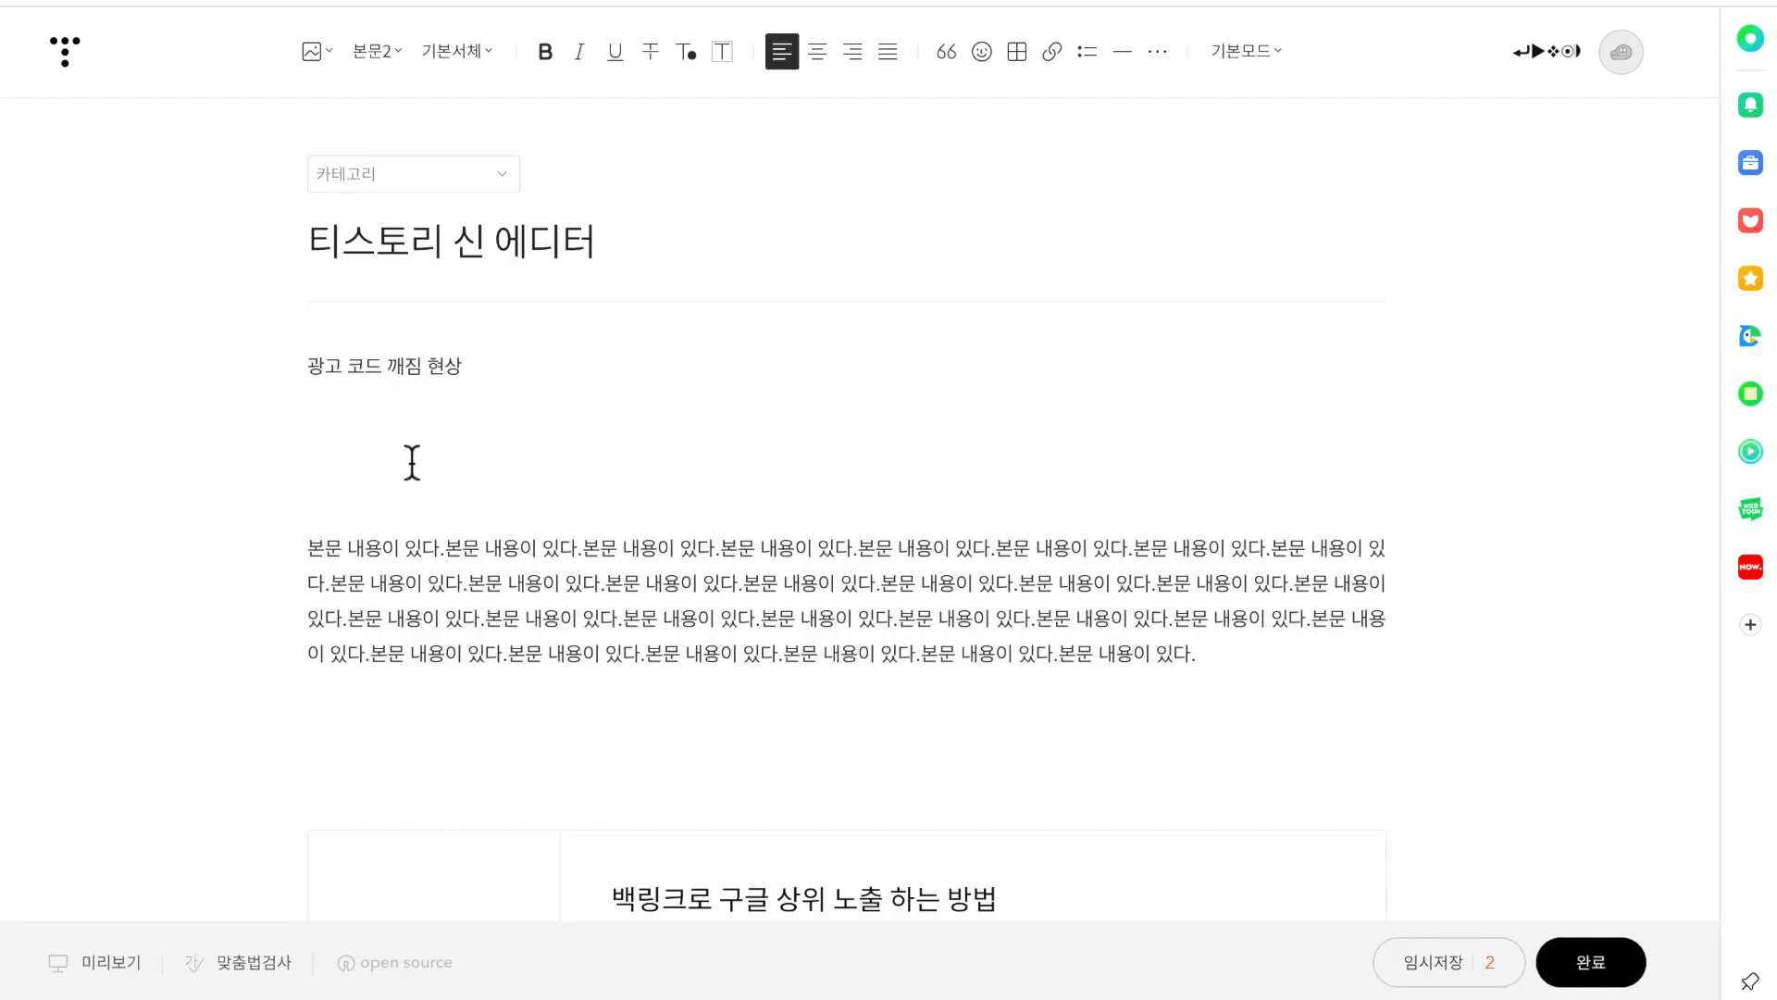
{"action": "left_click", "coordinate": [405, 452]}
- Reopen the HTML source and look over the blank paragraphs near the start and the code of both link cards
{"action": "left_click", "coordinate": [1259, 56]}
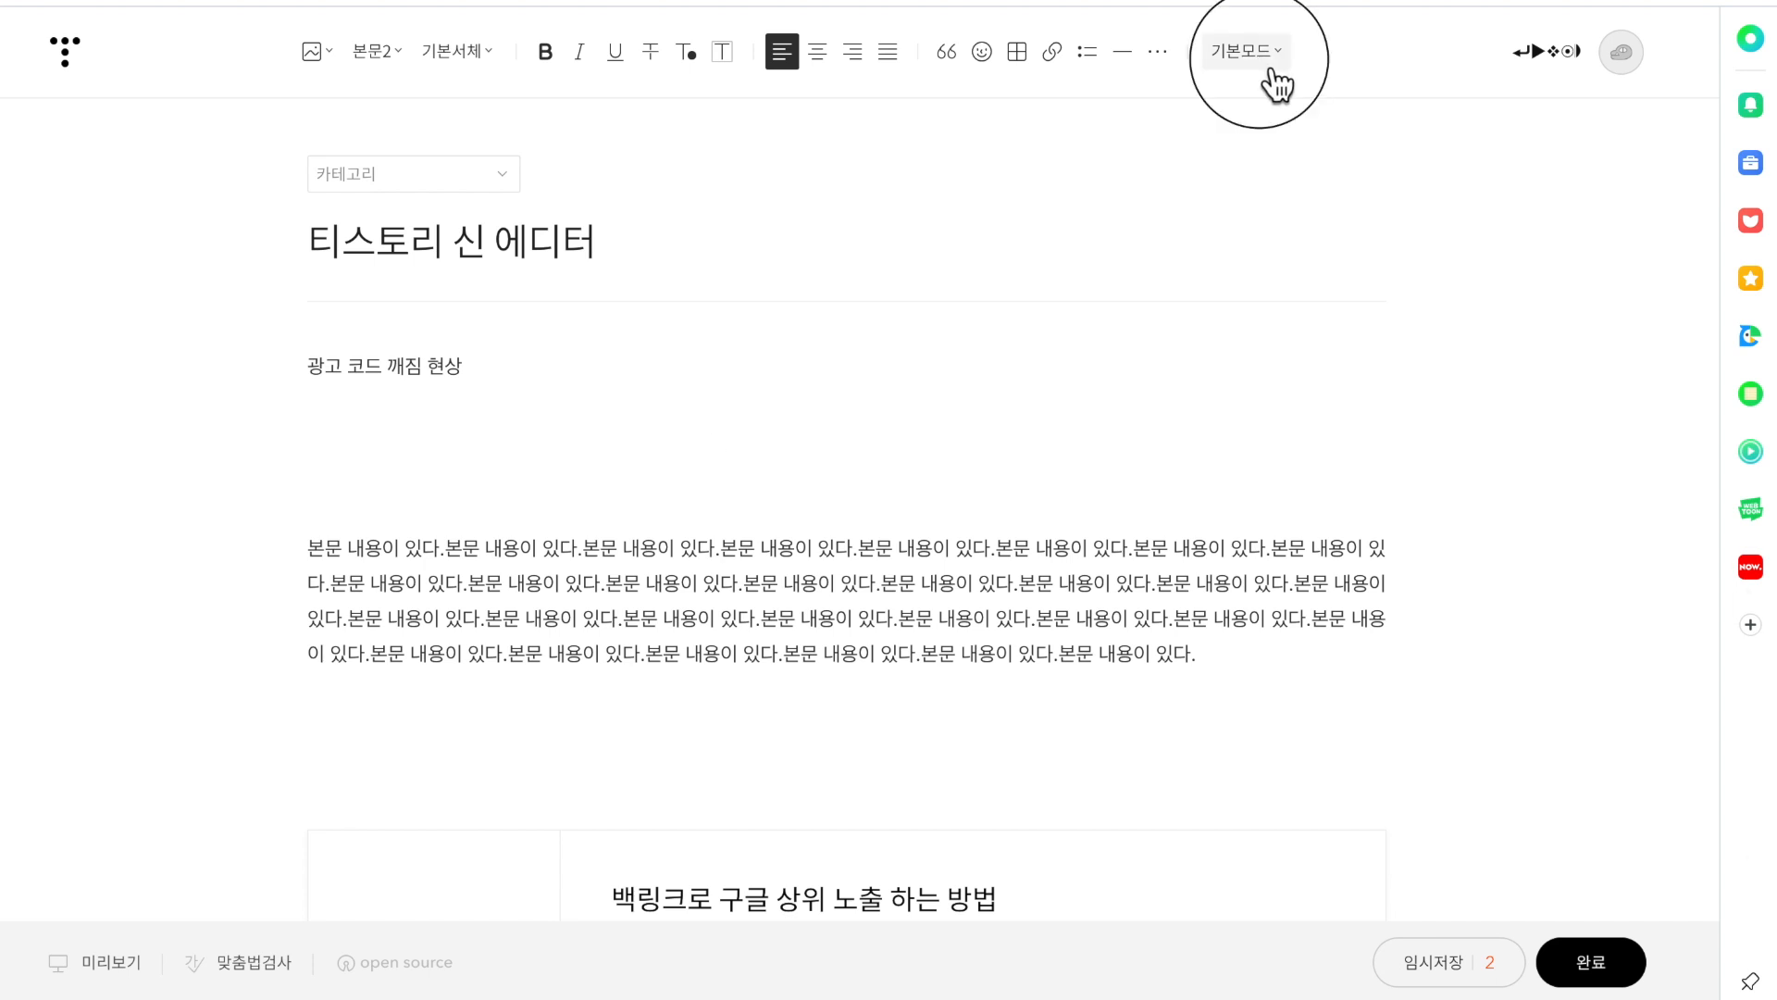
{"action": "left_click", "coordinate": [1241, 183]}
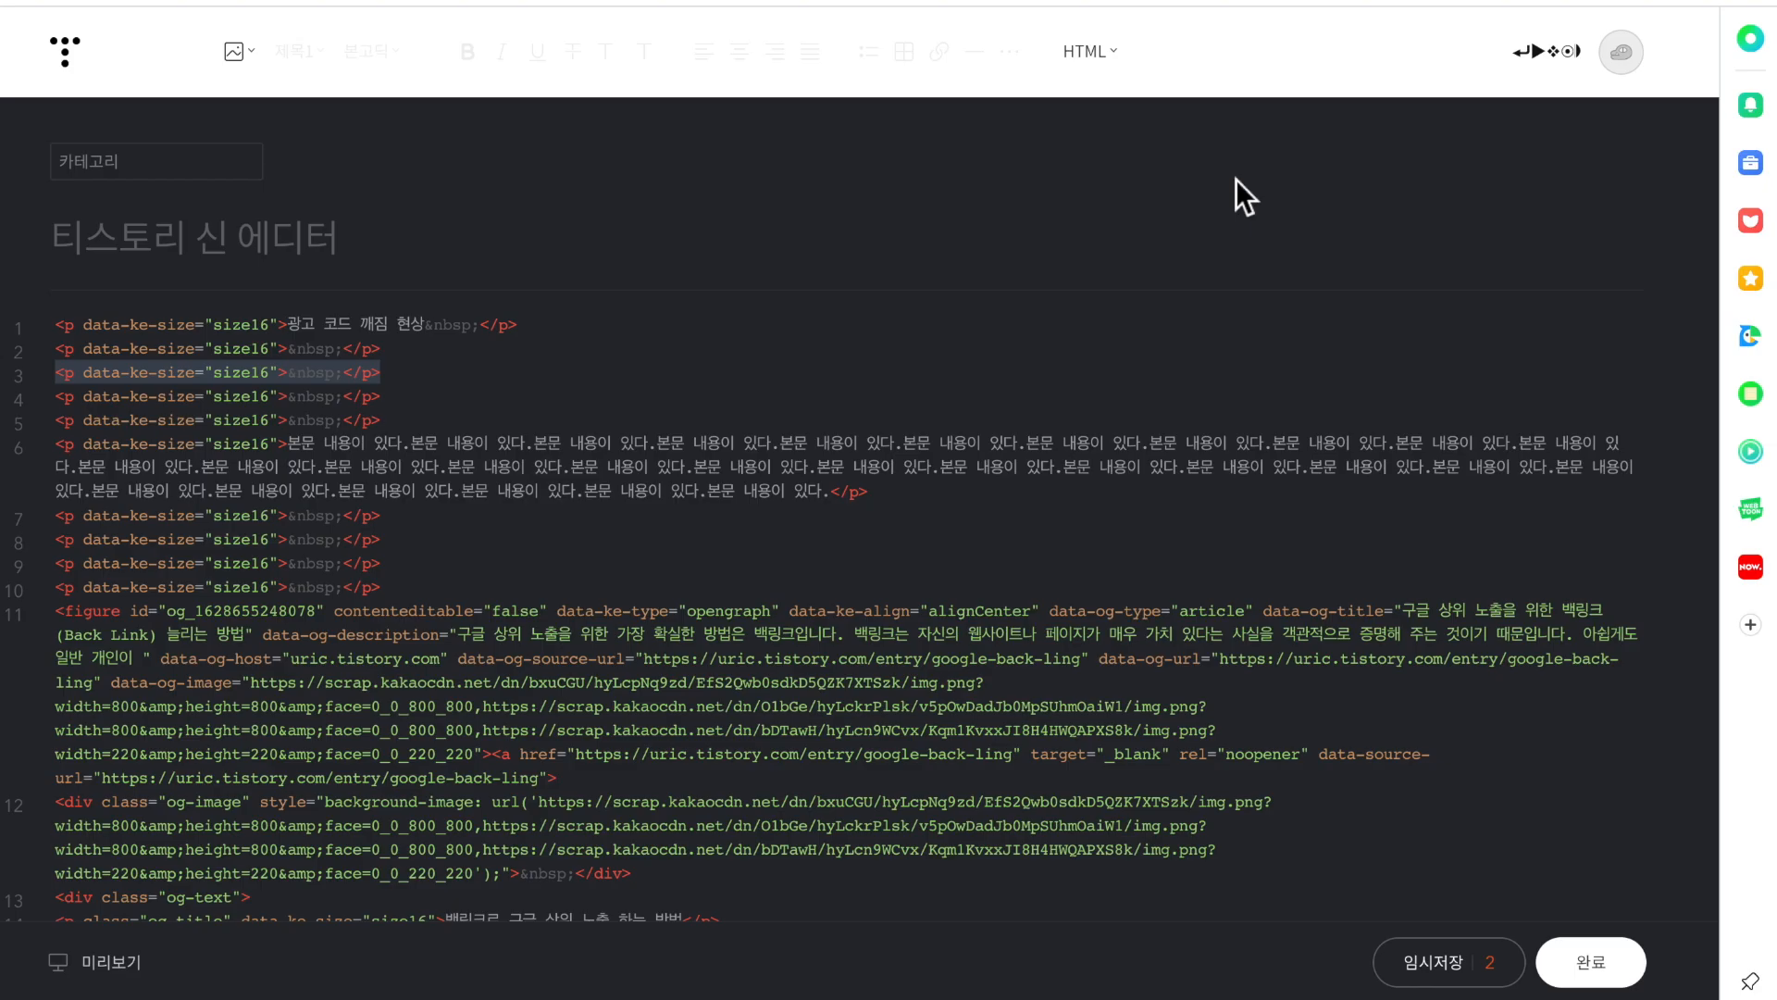
{"action": "left_click", "coordinate": [37, 378]}
{"action": "left_click", "coordinate": [432, 372]}
{"action": "left_click_drag", "start_coordinate": [436, 376], "coordinate": [10, 361]}
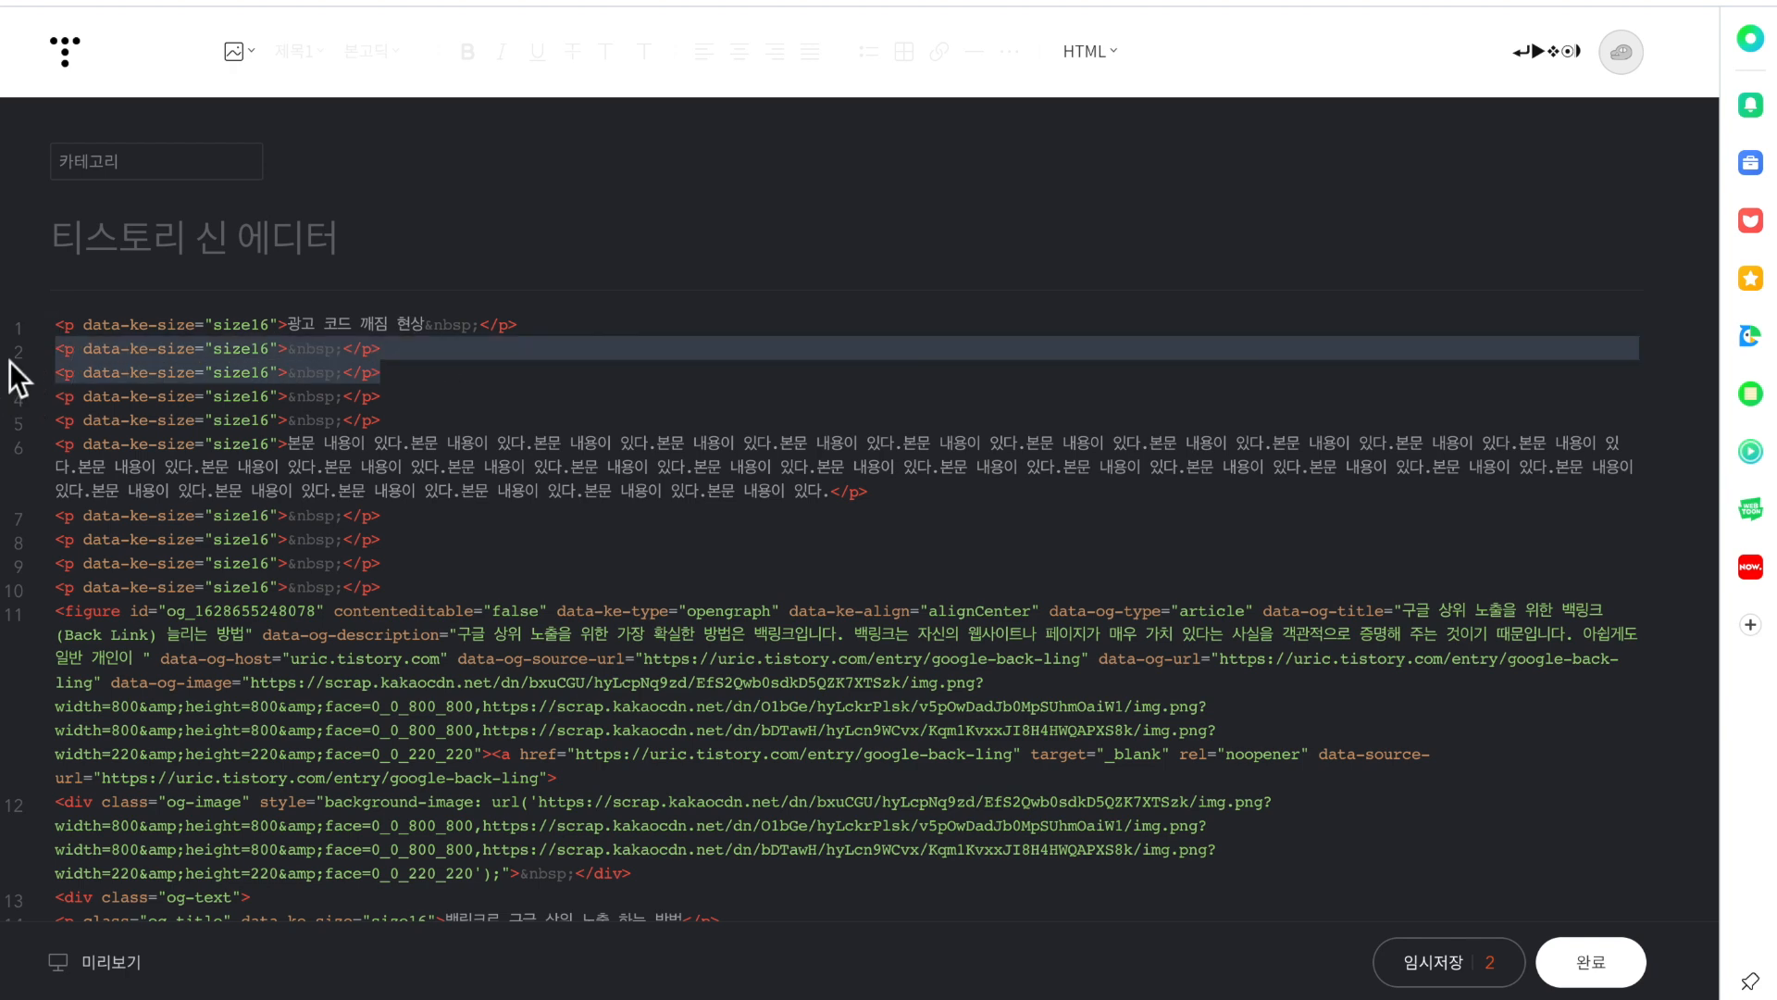
{"action": "left_click", "coordinate": [441, 454]}
{"action": "scroll", "coordinate": [452, 364], "scroll_direction": "down", "scroll_amount": 3}
{"action": "scroll", "coordinate": [453, 364], "scroll_direction": "down", "scroll_amount": 3}
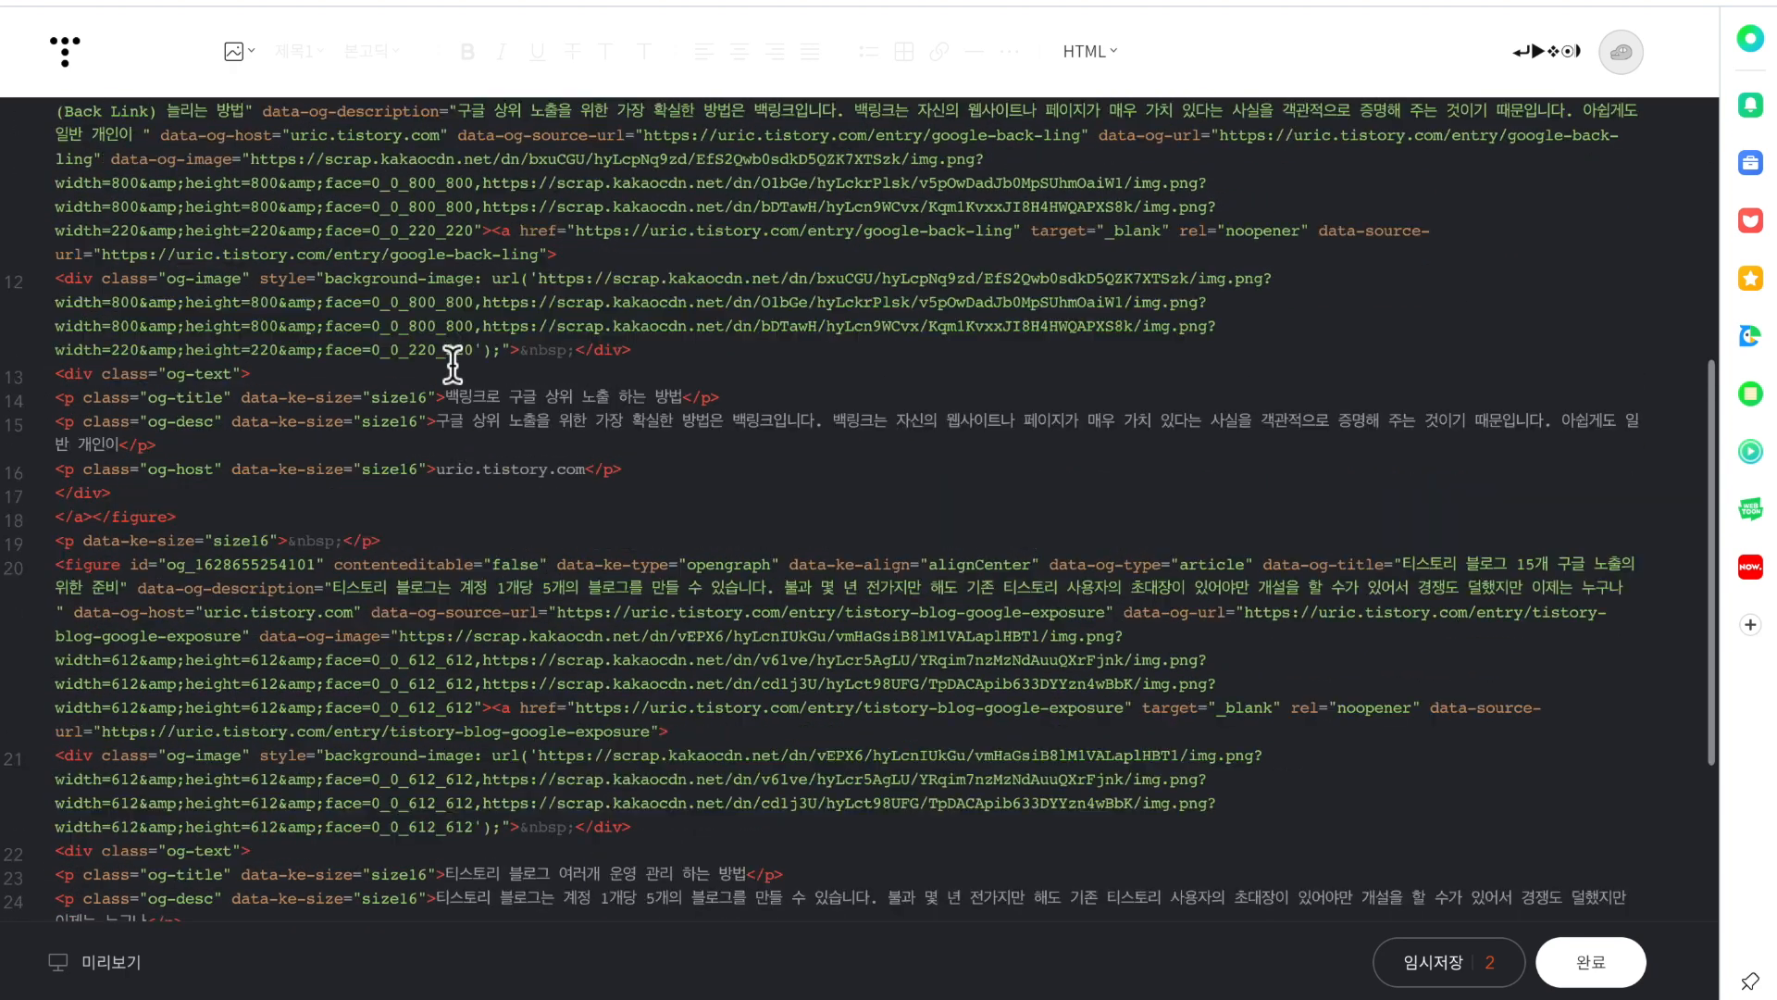
{"action": "scroll", "coordinate": [456, 357], "scroll_direction": "up", "scroll_amount": 7}
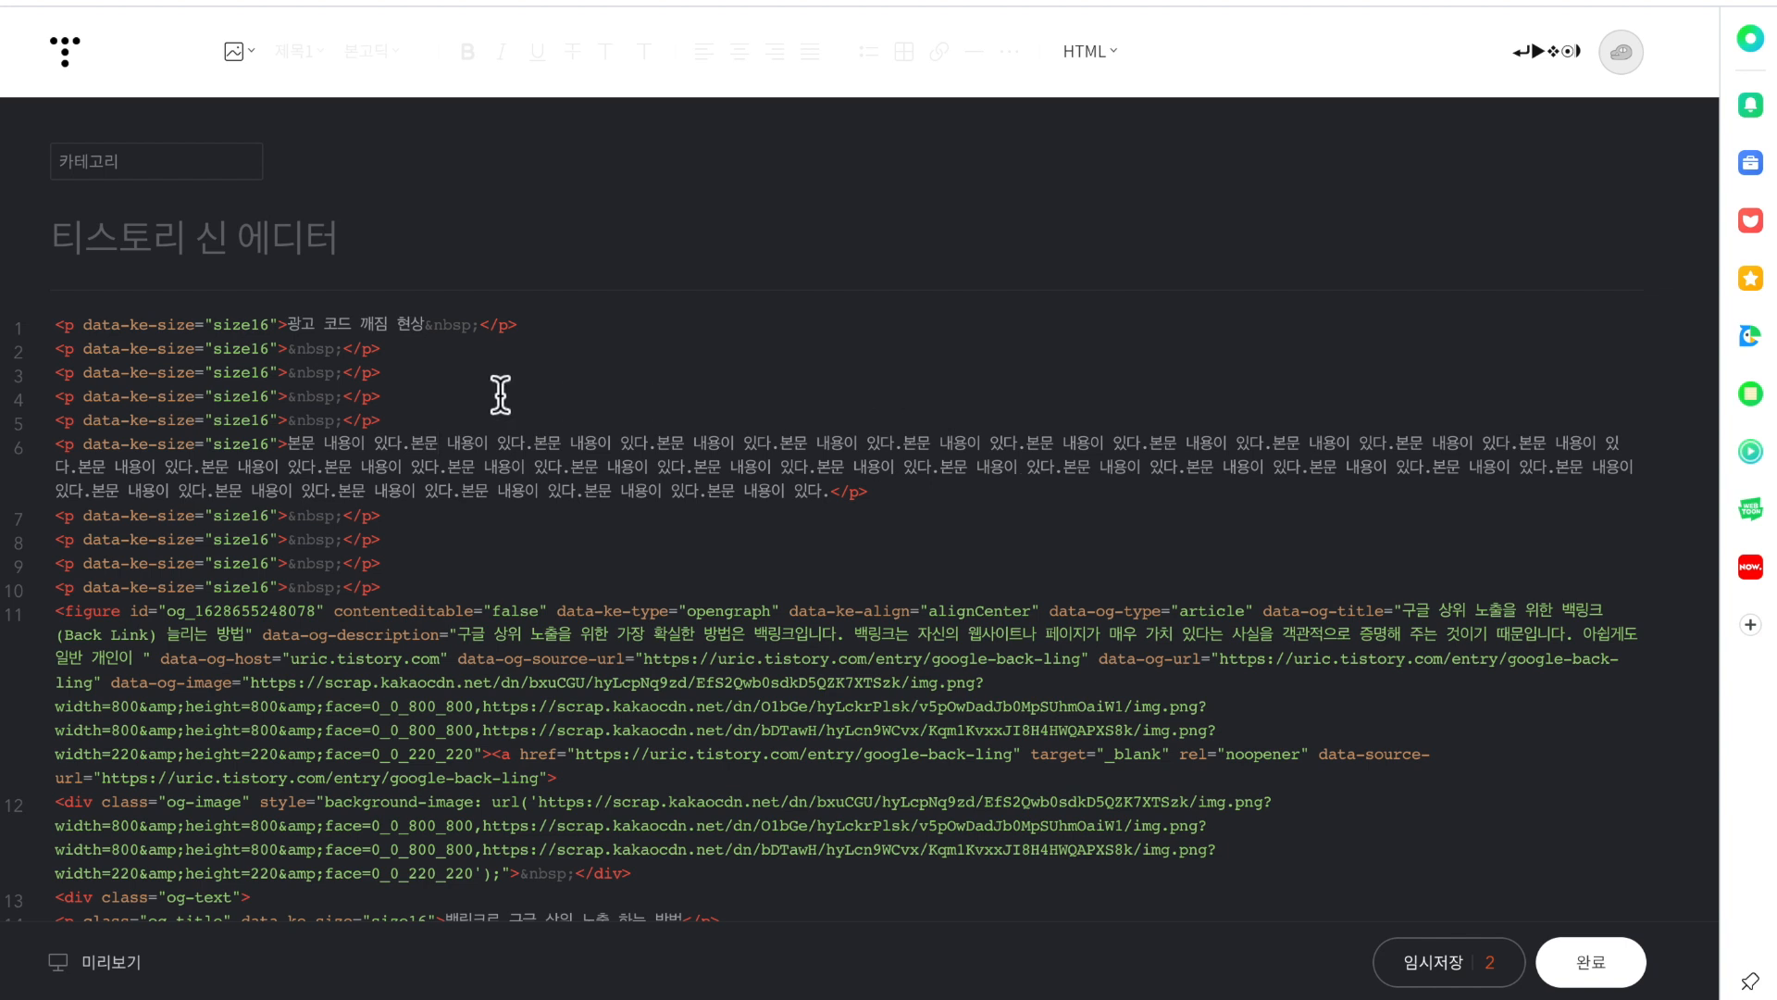
- Highlight the blank paragraph's code on line 3 of the HTML source and return to basic mode
{"action": "left_click", "coordinate": [37, 378]}
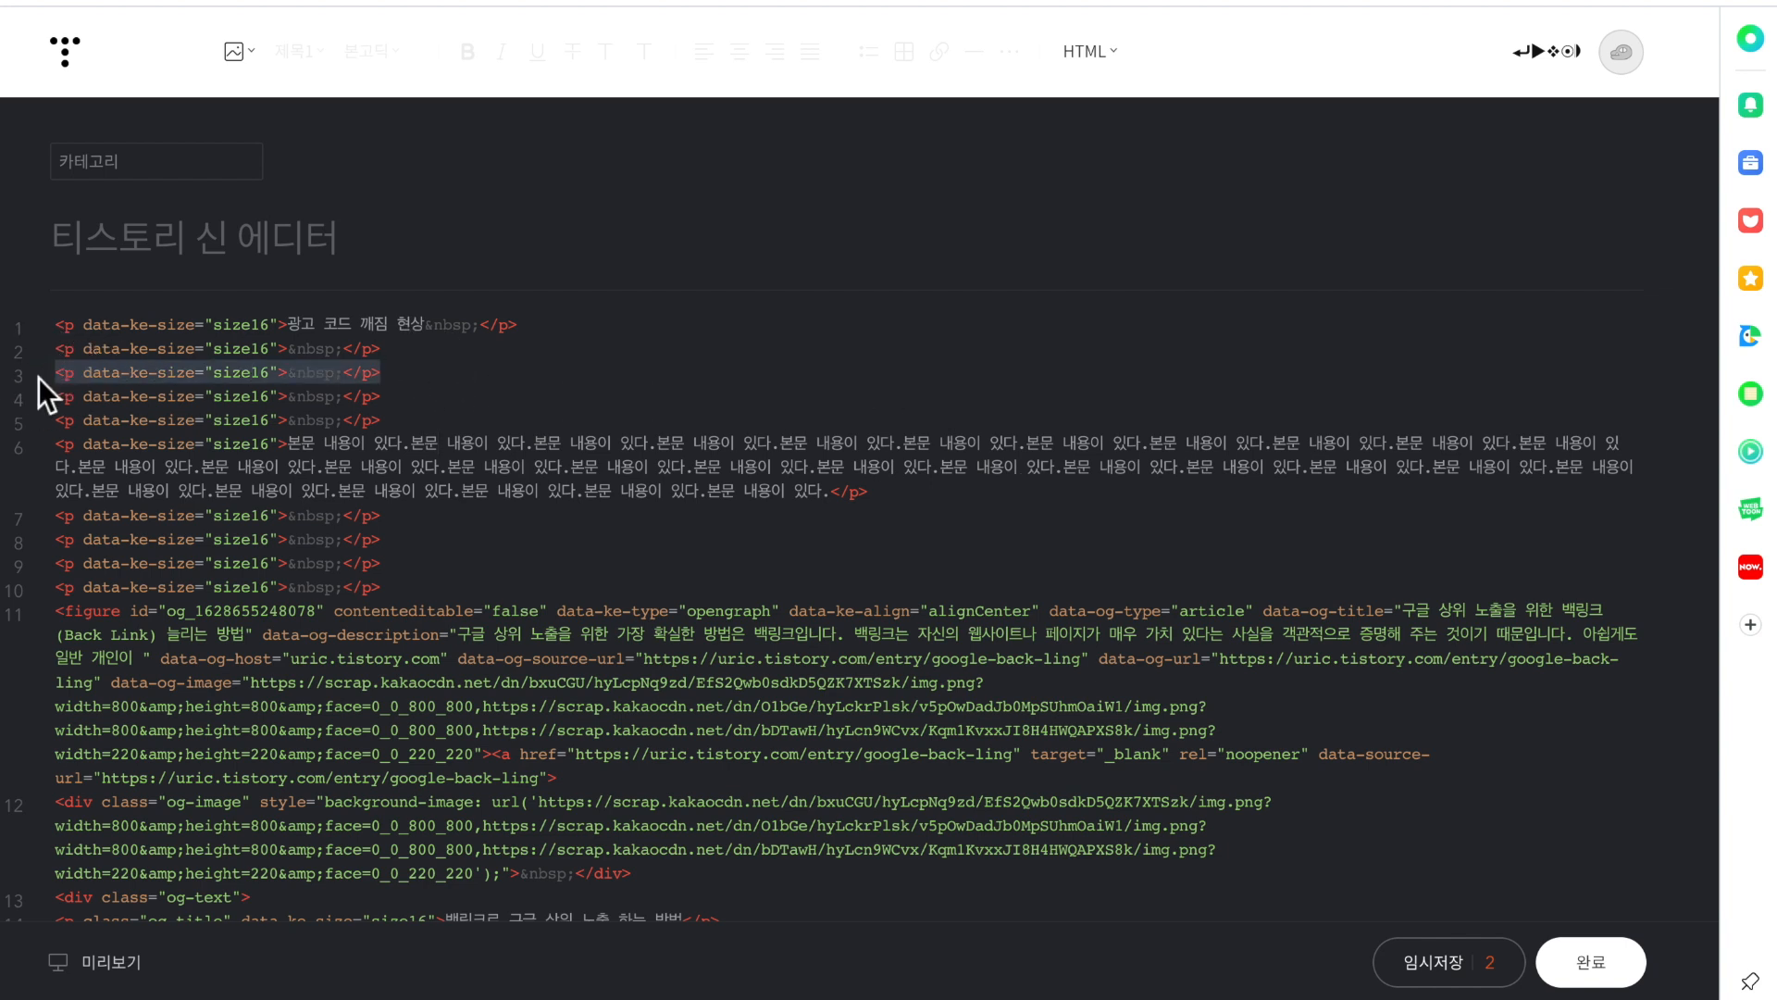
{"action": "left_click", "coordinate": [454, 370]}
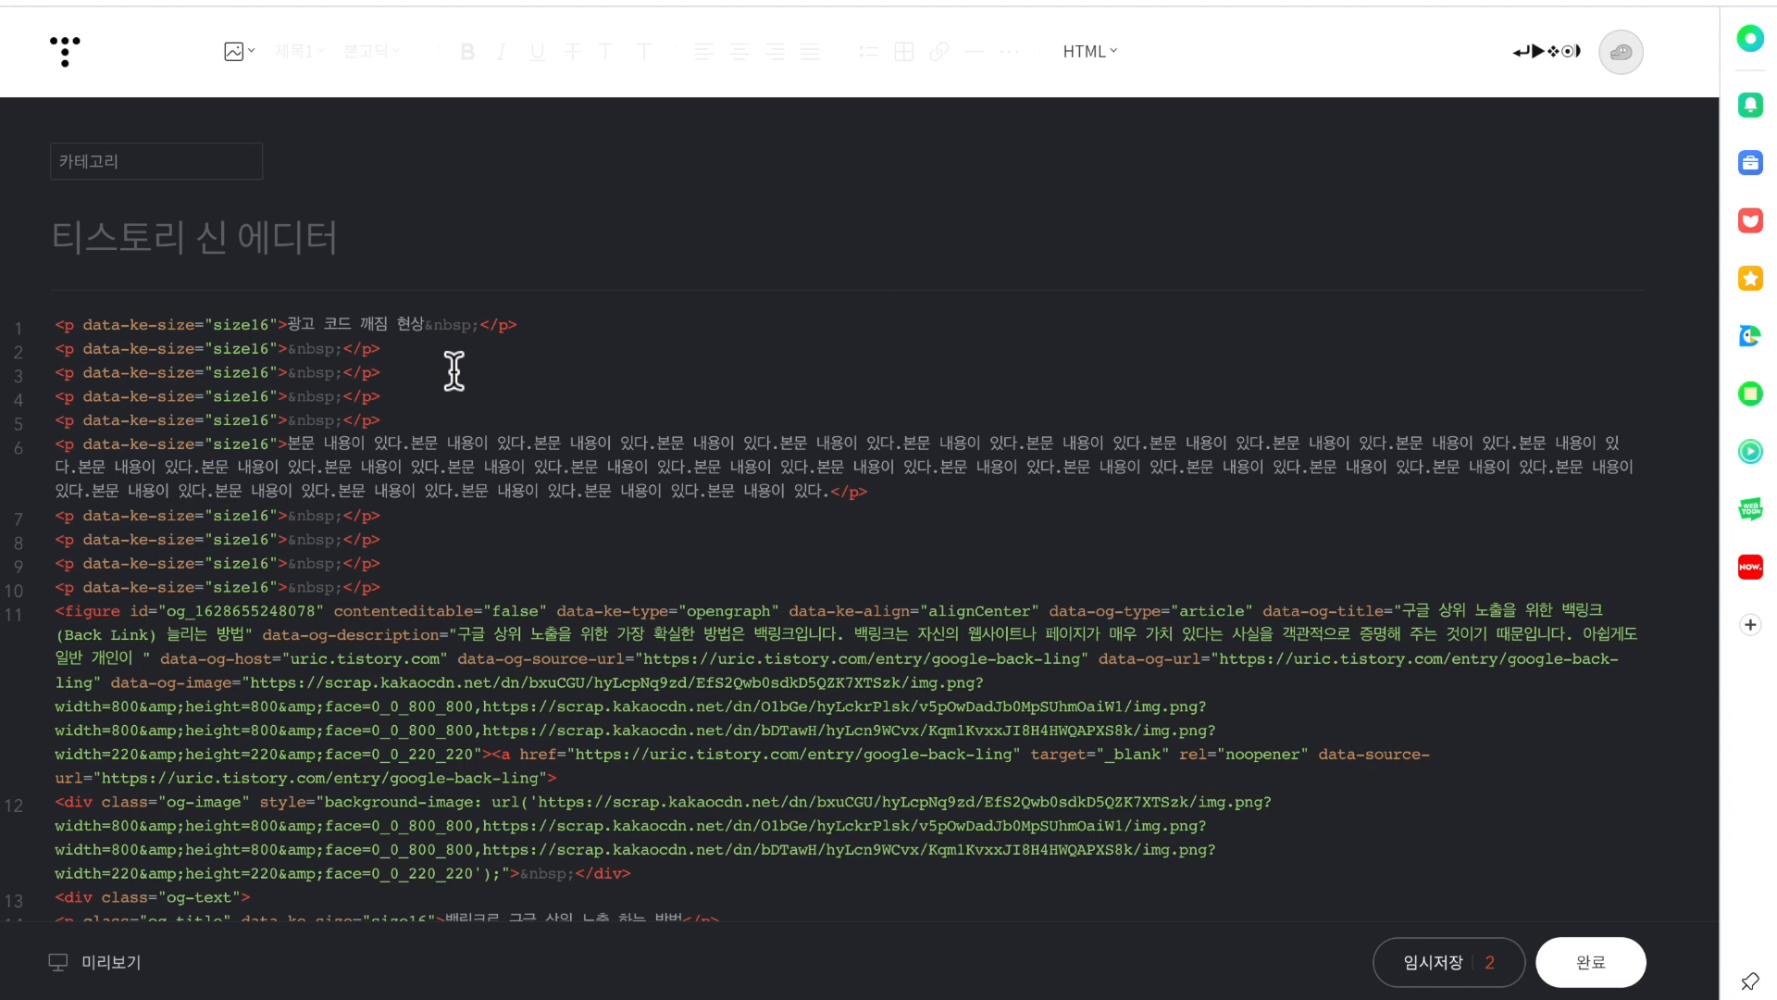
{"action": "left_click_drag", "start_coordinate": [448, 373], "coordinate": [83, 372]}
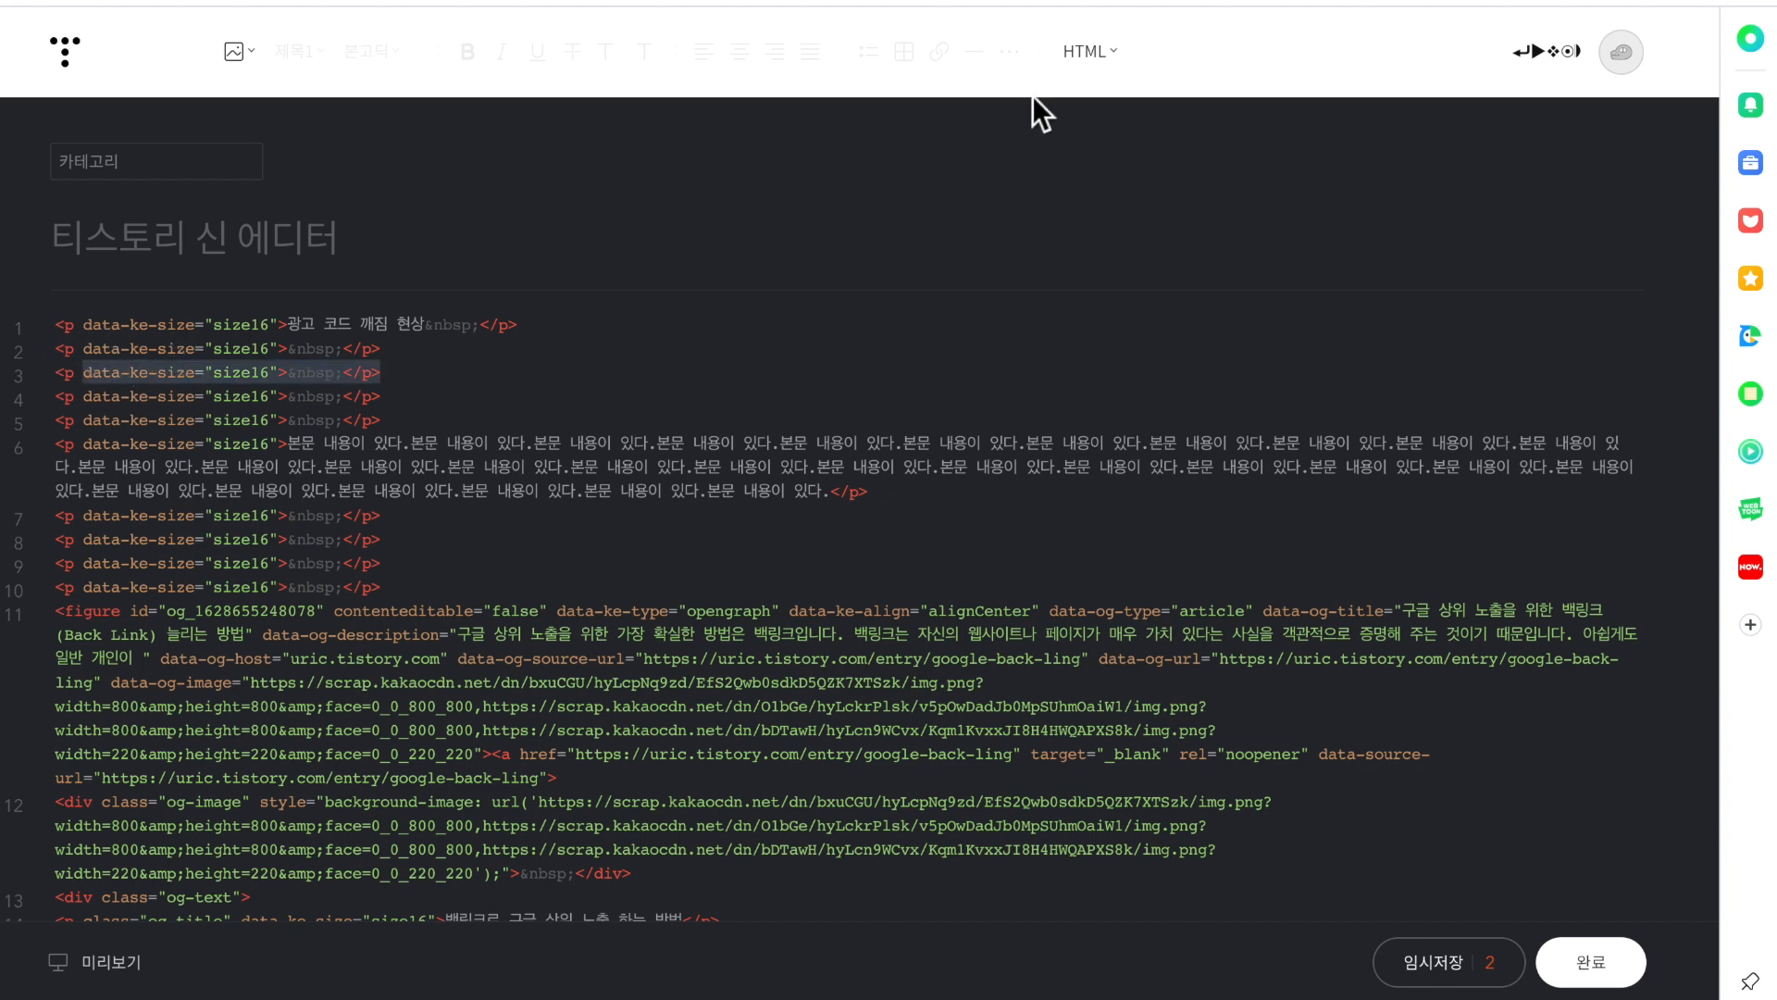
{"action": "left_click", "coordinate": [1093, 56]}
{"action": "left_click", "coordinate": [1099, 114]}
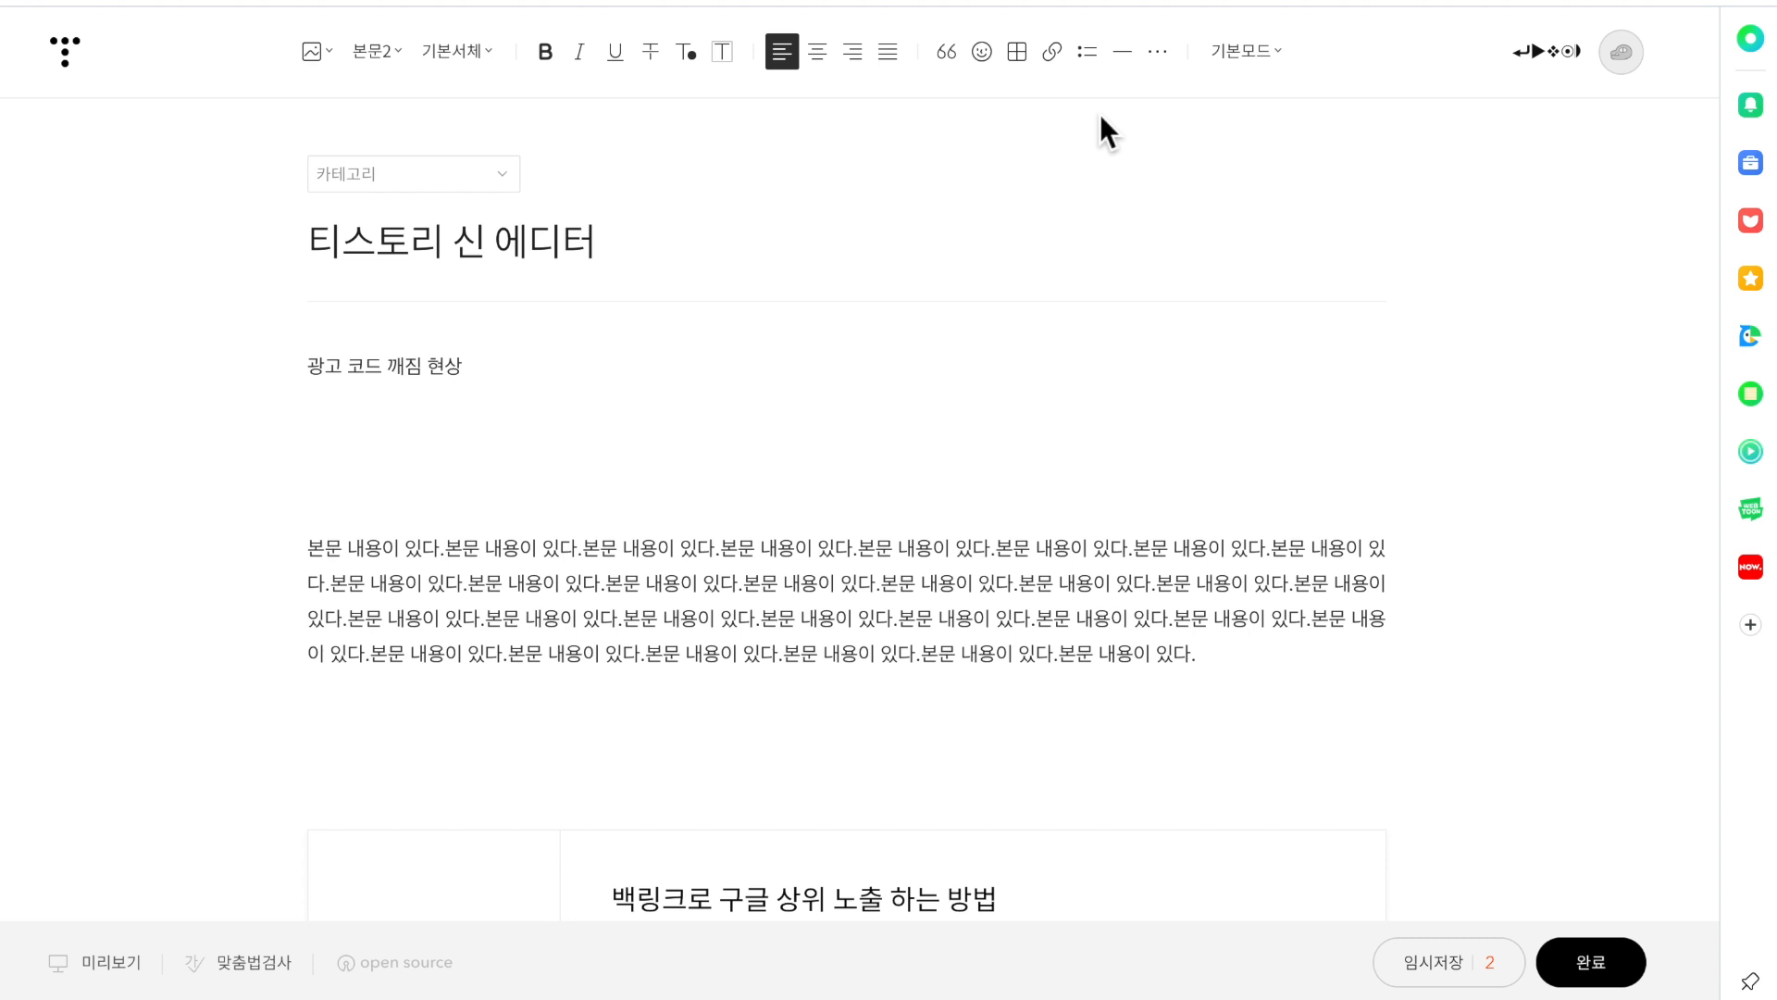
- Delete two of the blank lines between "광고 코드 깨짐 현상" and the body paragraph
{"action": "left_click", "coordinate": [444, 421]}
{"action": "left_click", "coordinate": [363, 446]}
{"action": "left_click", "coordinate": [479, 407]}
{"action": "left_click", "coordinate": [452, 428]}
{"action": "left_click", "coordinate": [455, 438]}
{"action": "left_click_drag", "start_coordinate": [411, 422], "coordinate": [596, 429]}
{"action": "left_click", "coordinate": [320, 510]}
{"action": "key", "text": "BackSpace"}
{"action": "key", "text": "BackSpace"}
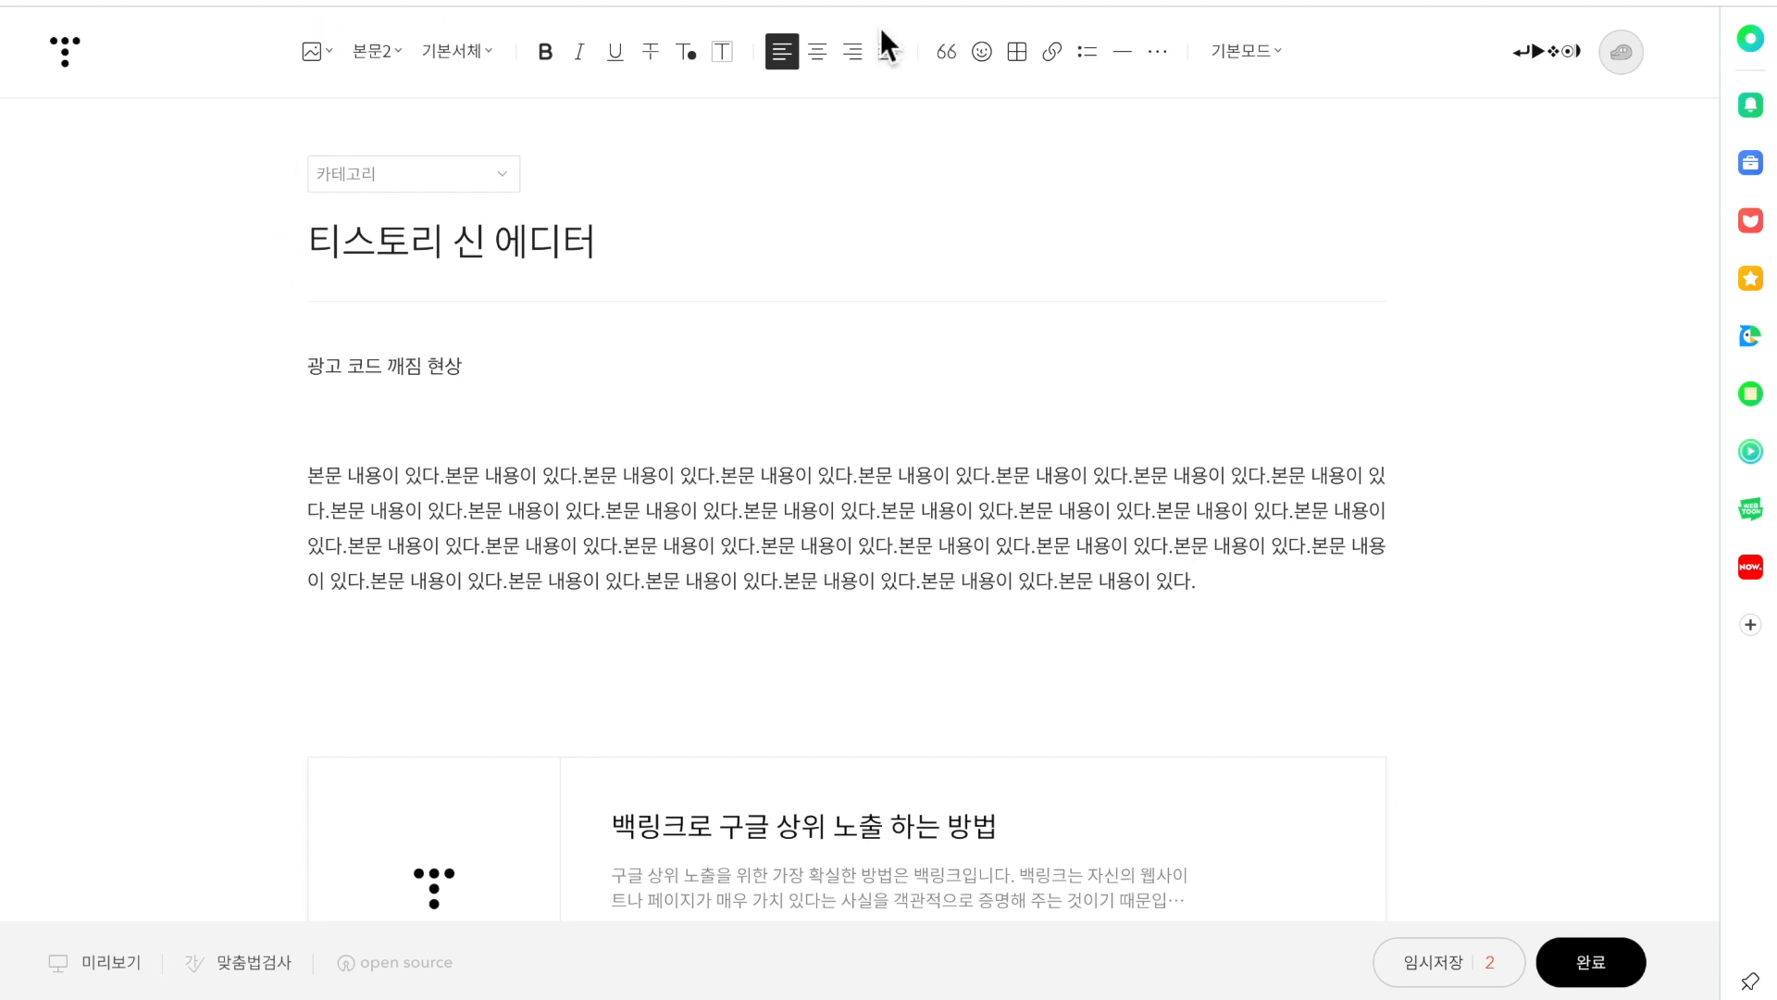
- Insert a line reading "h태그" above the "광고 코드 깨짐 현상" line, separated by a blank line
{"action": "left_click", "coordinate": [405, 368]}
{"action": "left_click", "coordinate": [442, 387]}
{"action": "left_click_drag", "start_coordinate": [483, 378], "coordinate": [257, 369]}
{"action": "left_click", "coordinate": [522, 365]}
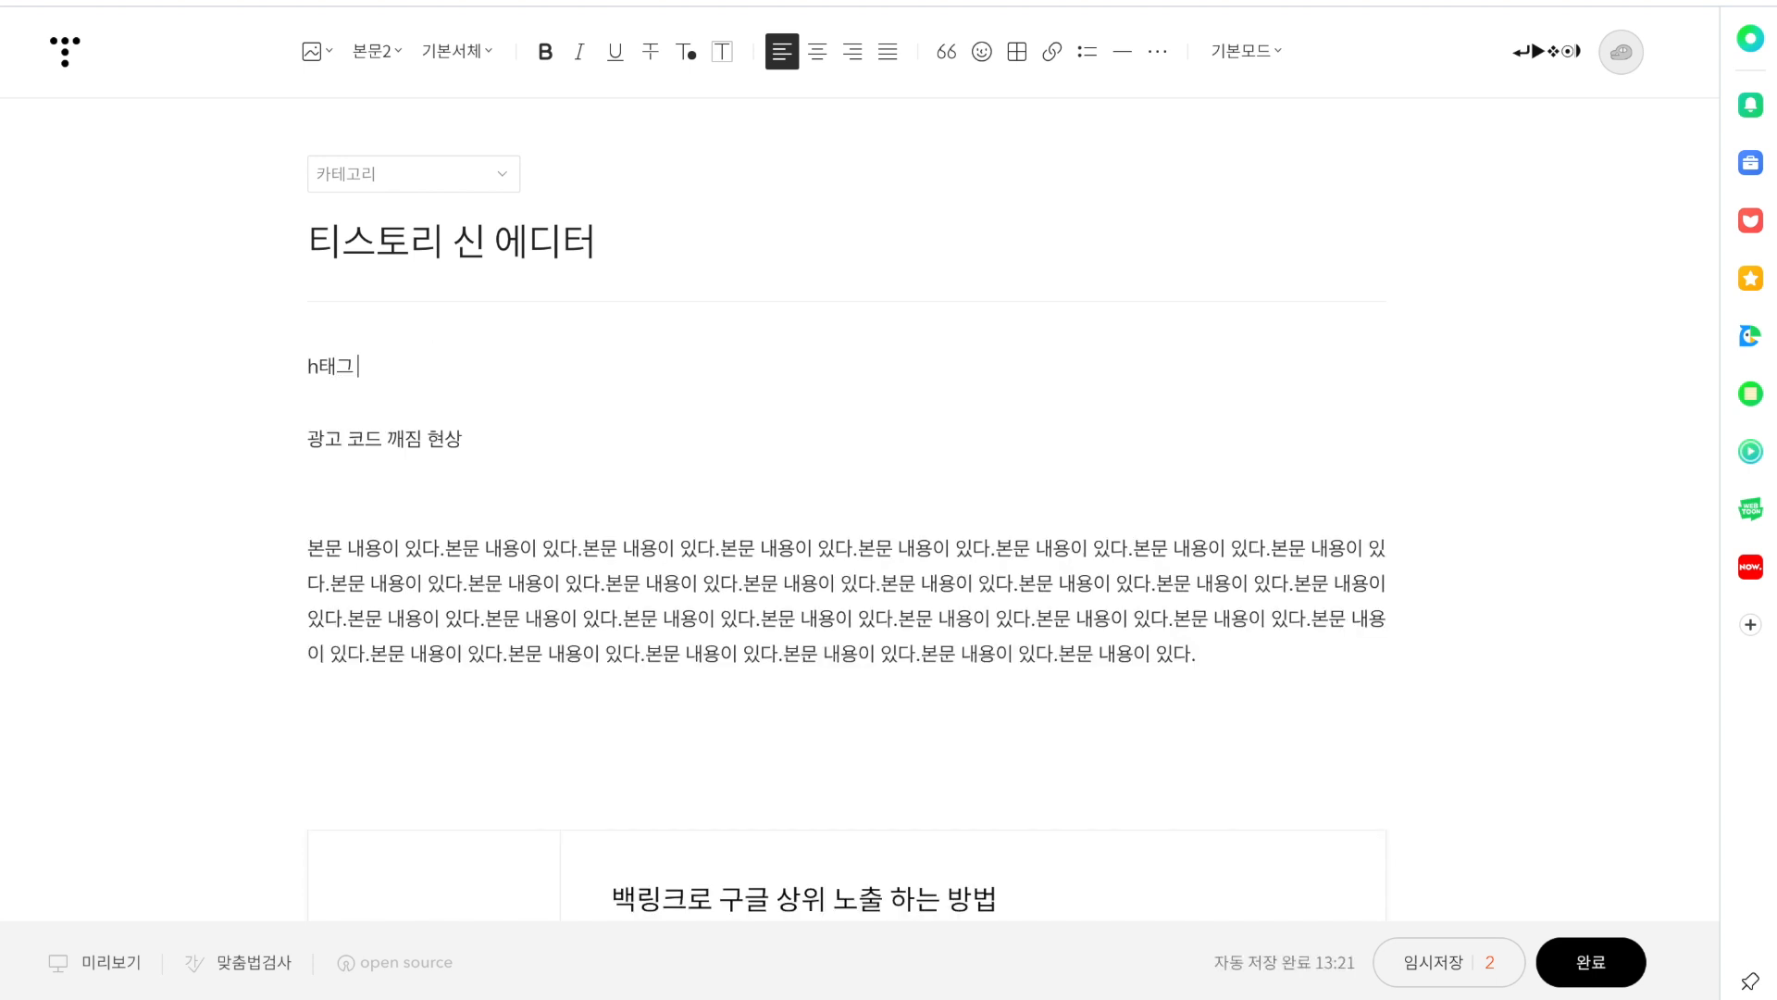
- Review the paragraph styles and try 제목1, 제목2, 제목3, 본문1, 본문2 and 본문3 in turn on the "h태그" line
{"action": "left_click", "coordinate": [375, 51]}
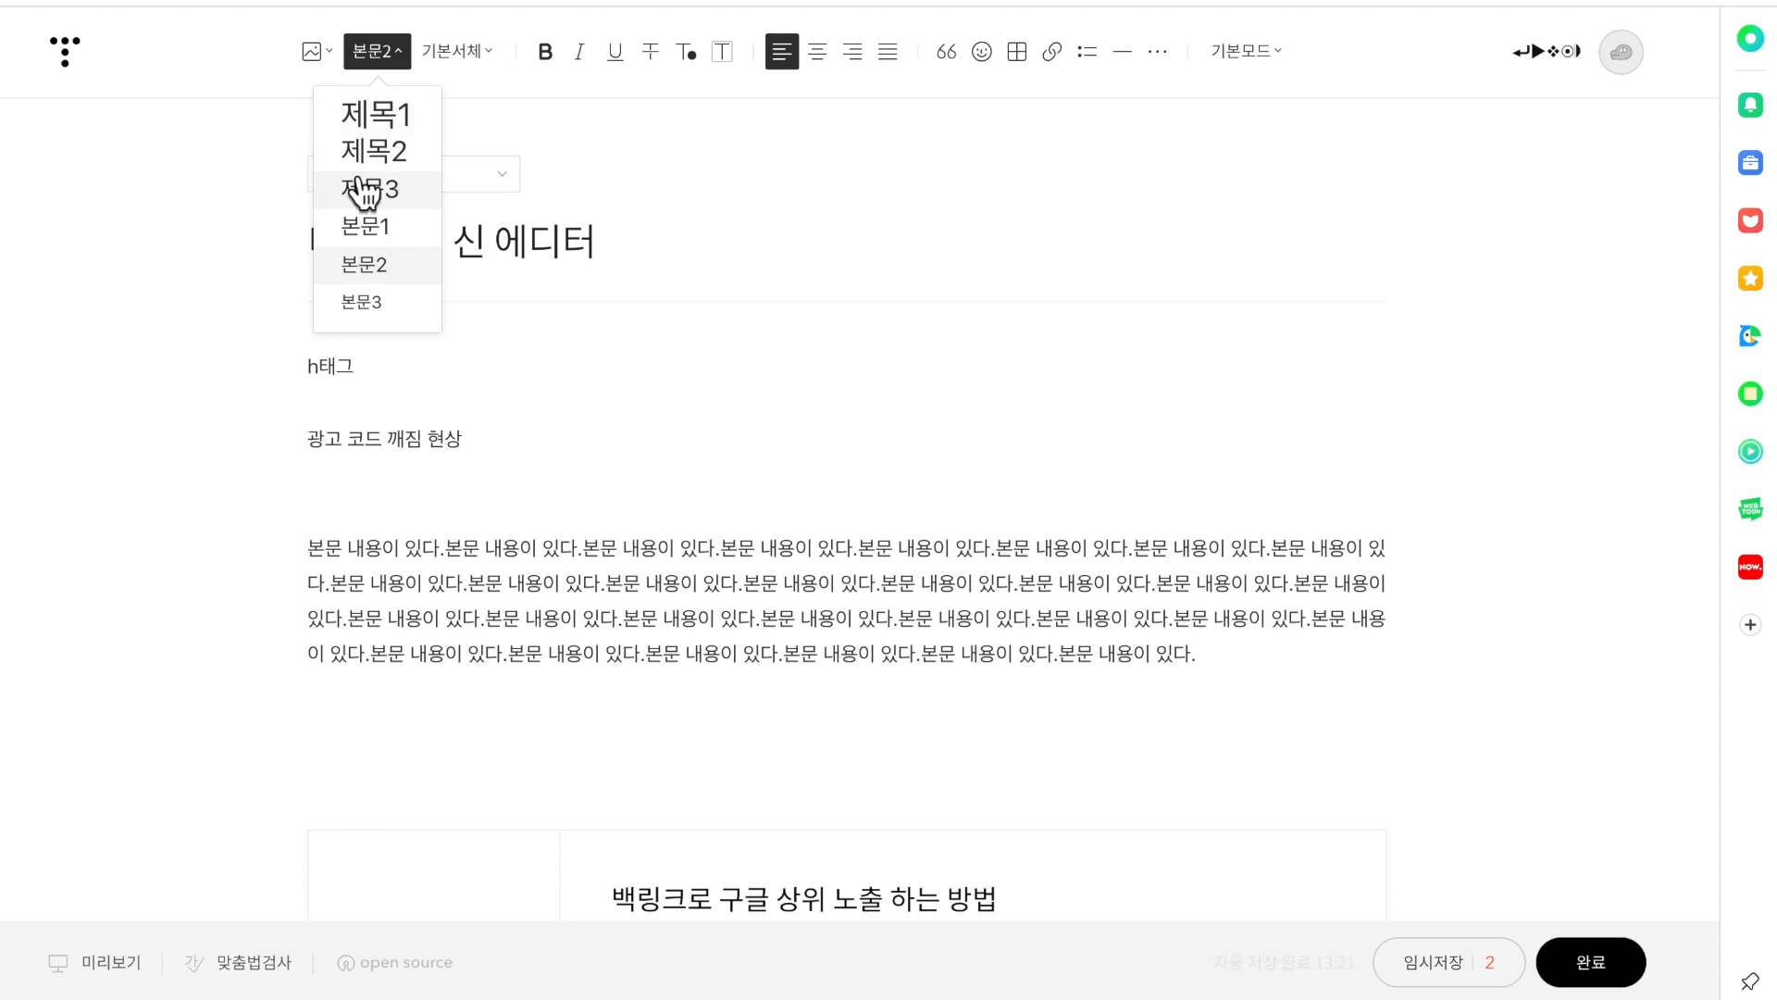
{"action": "left_click", "coordinate": [508, 378]}
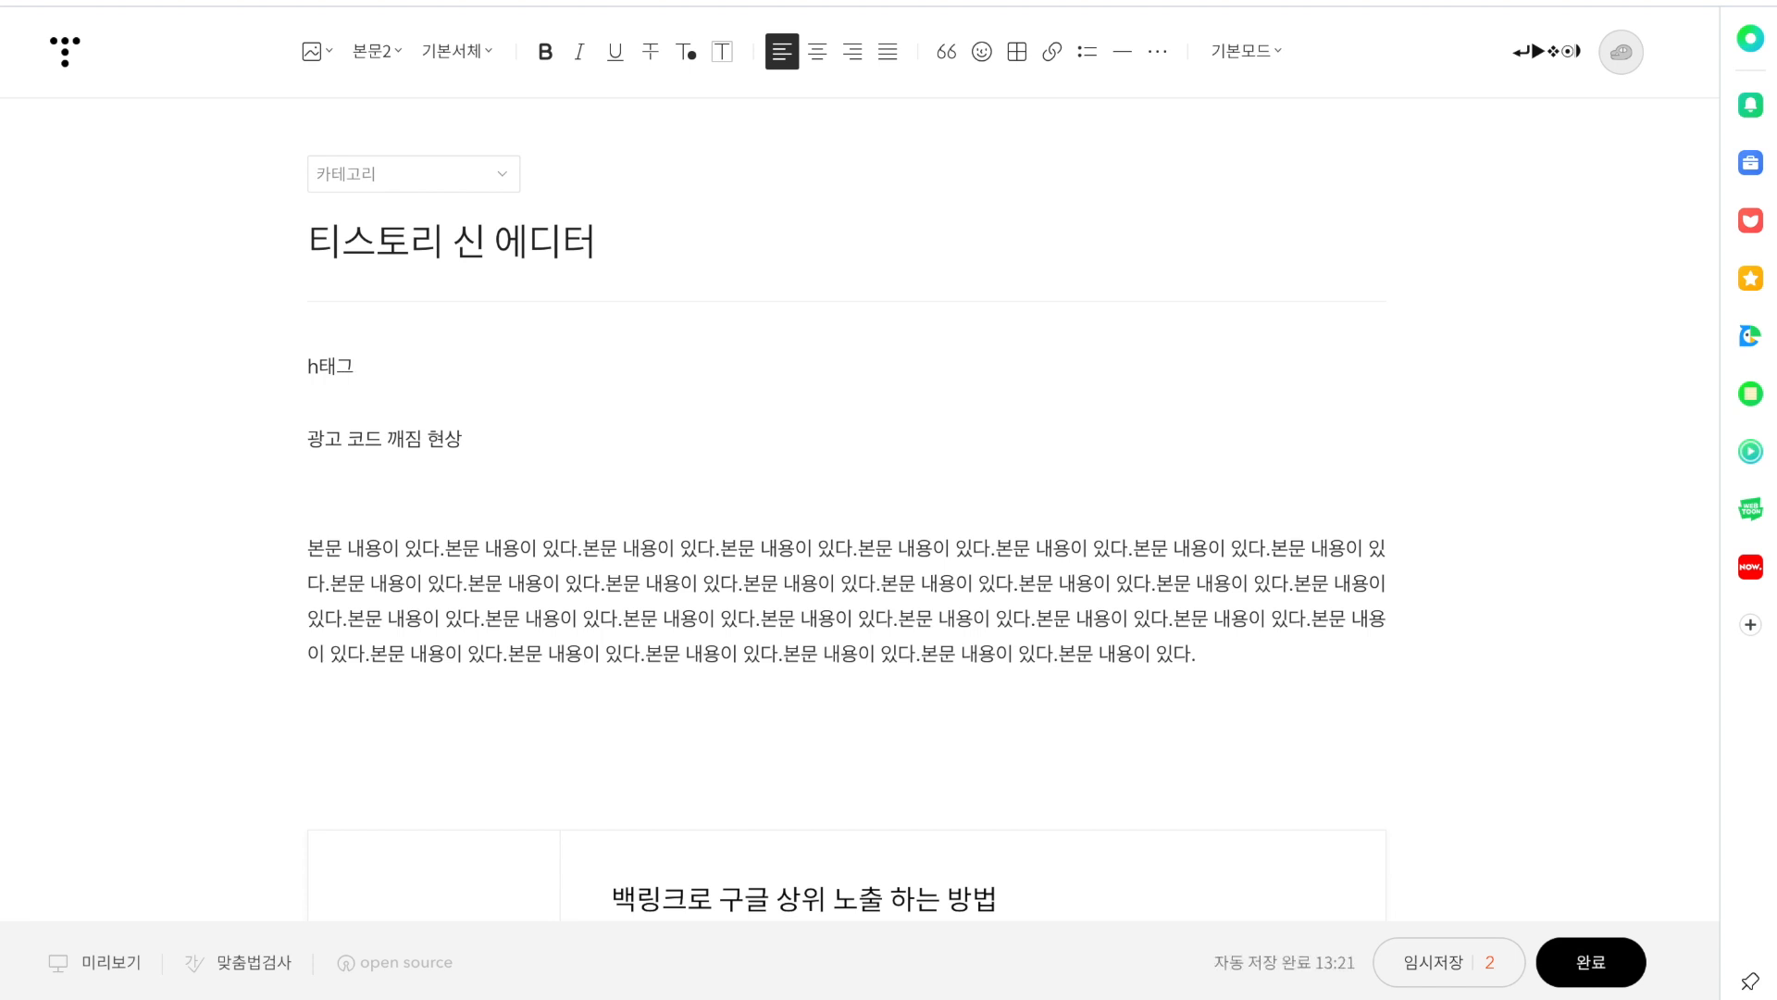
{"action": "key", "text": "alt+shift+1"}
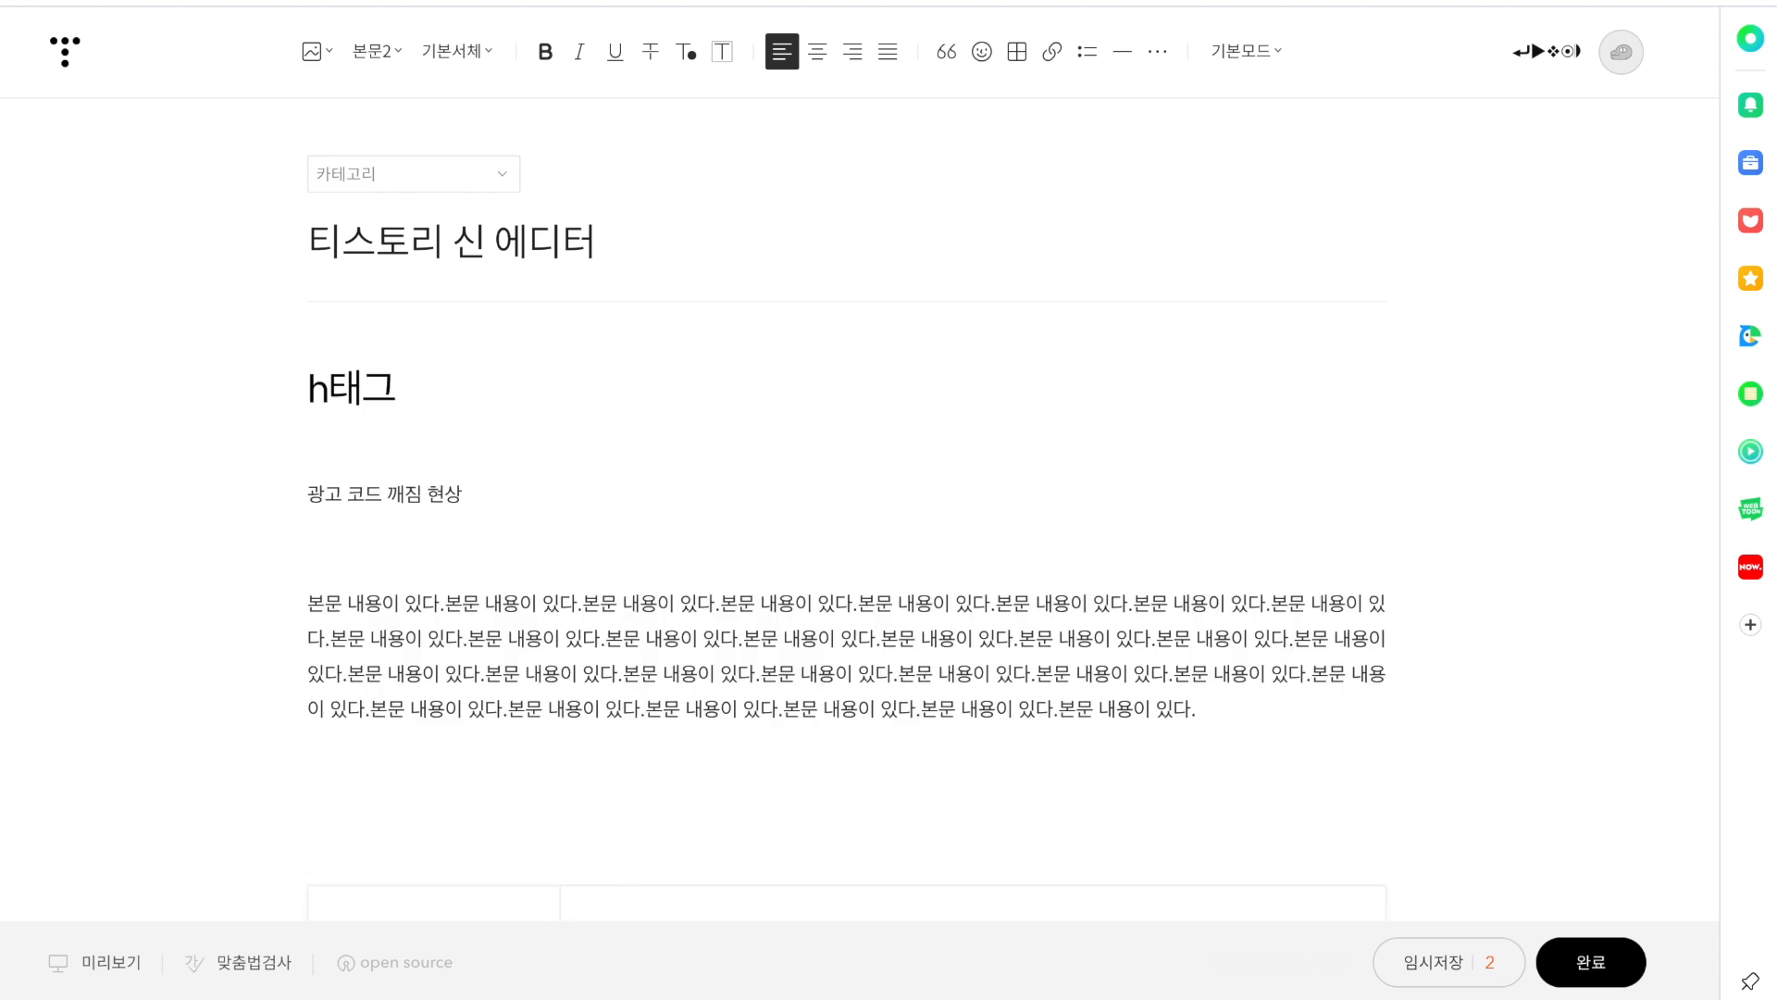
{"action": "key", "text": "alt+shift+2"}
{"action": "key", "text": "alt+shift+3"}
{"action": "key", "text": "alt+shift+4"}
{"action": "key", "text": "alt+shift+5"}
{"action": "key", "text": "alt+shift+6"}
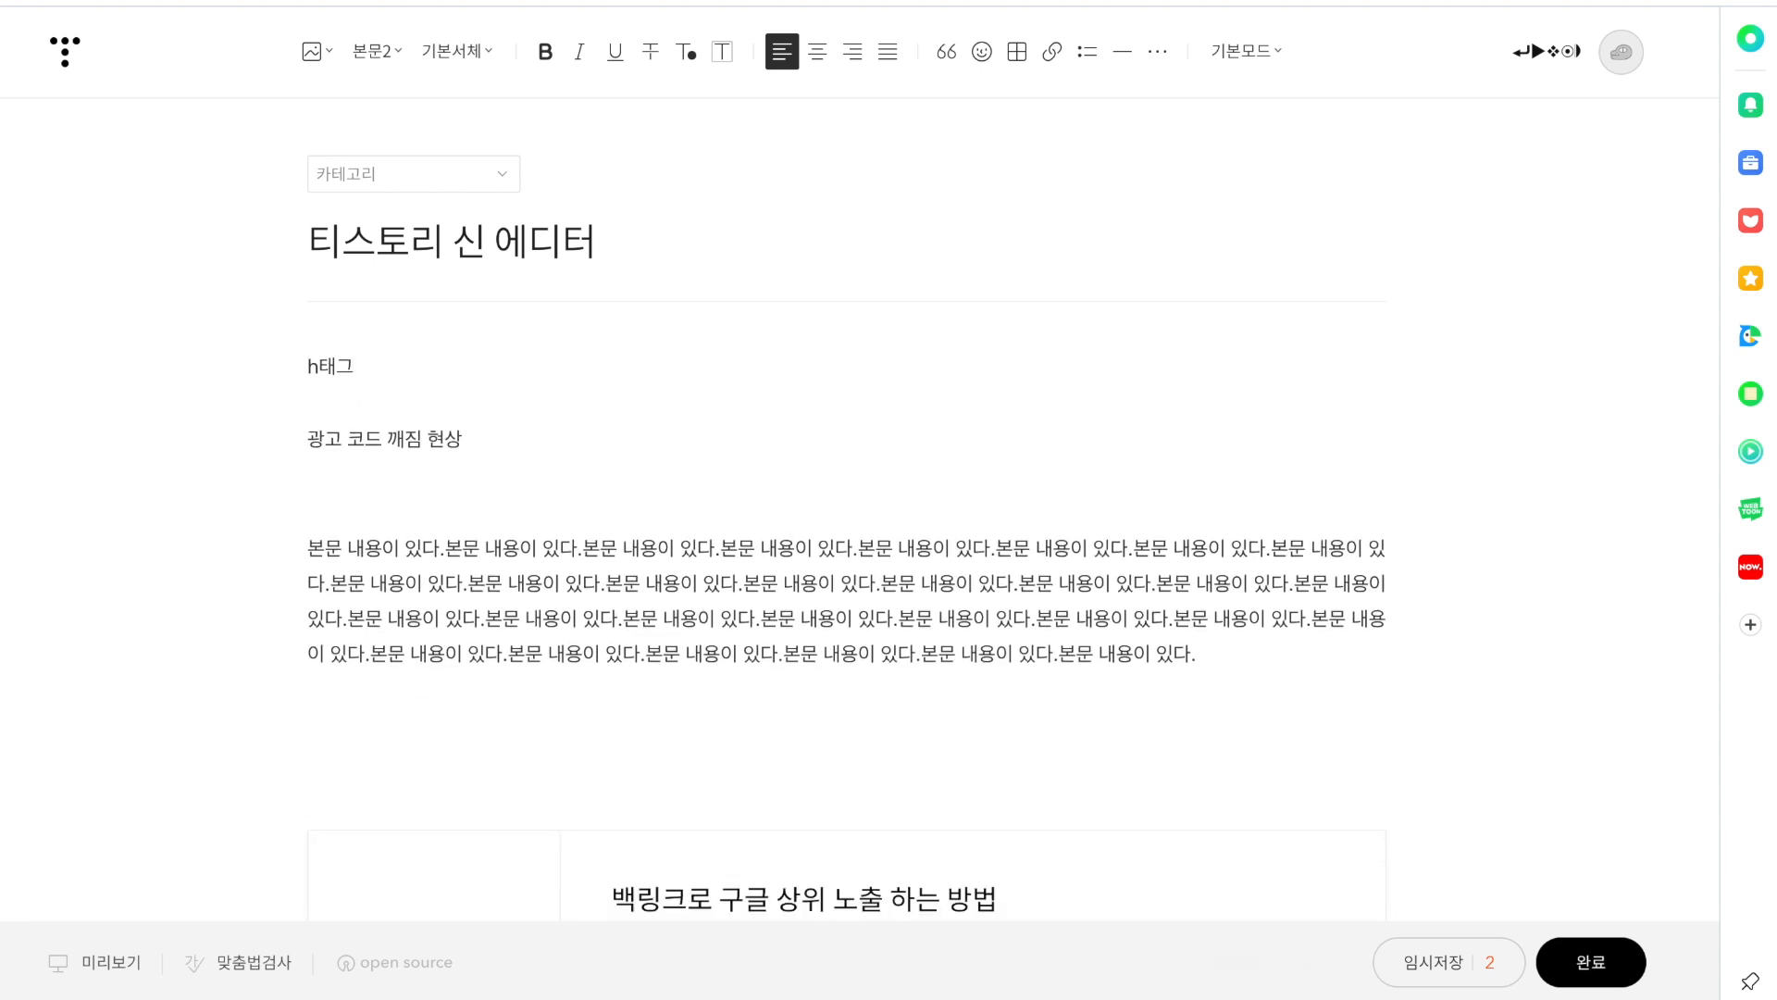
- Compare the "h태그" line in 제목1 style with the post title, and set the line to 제목2
{"action": "key", "text": "alt+shift+1"}
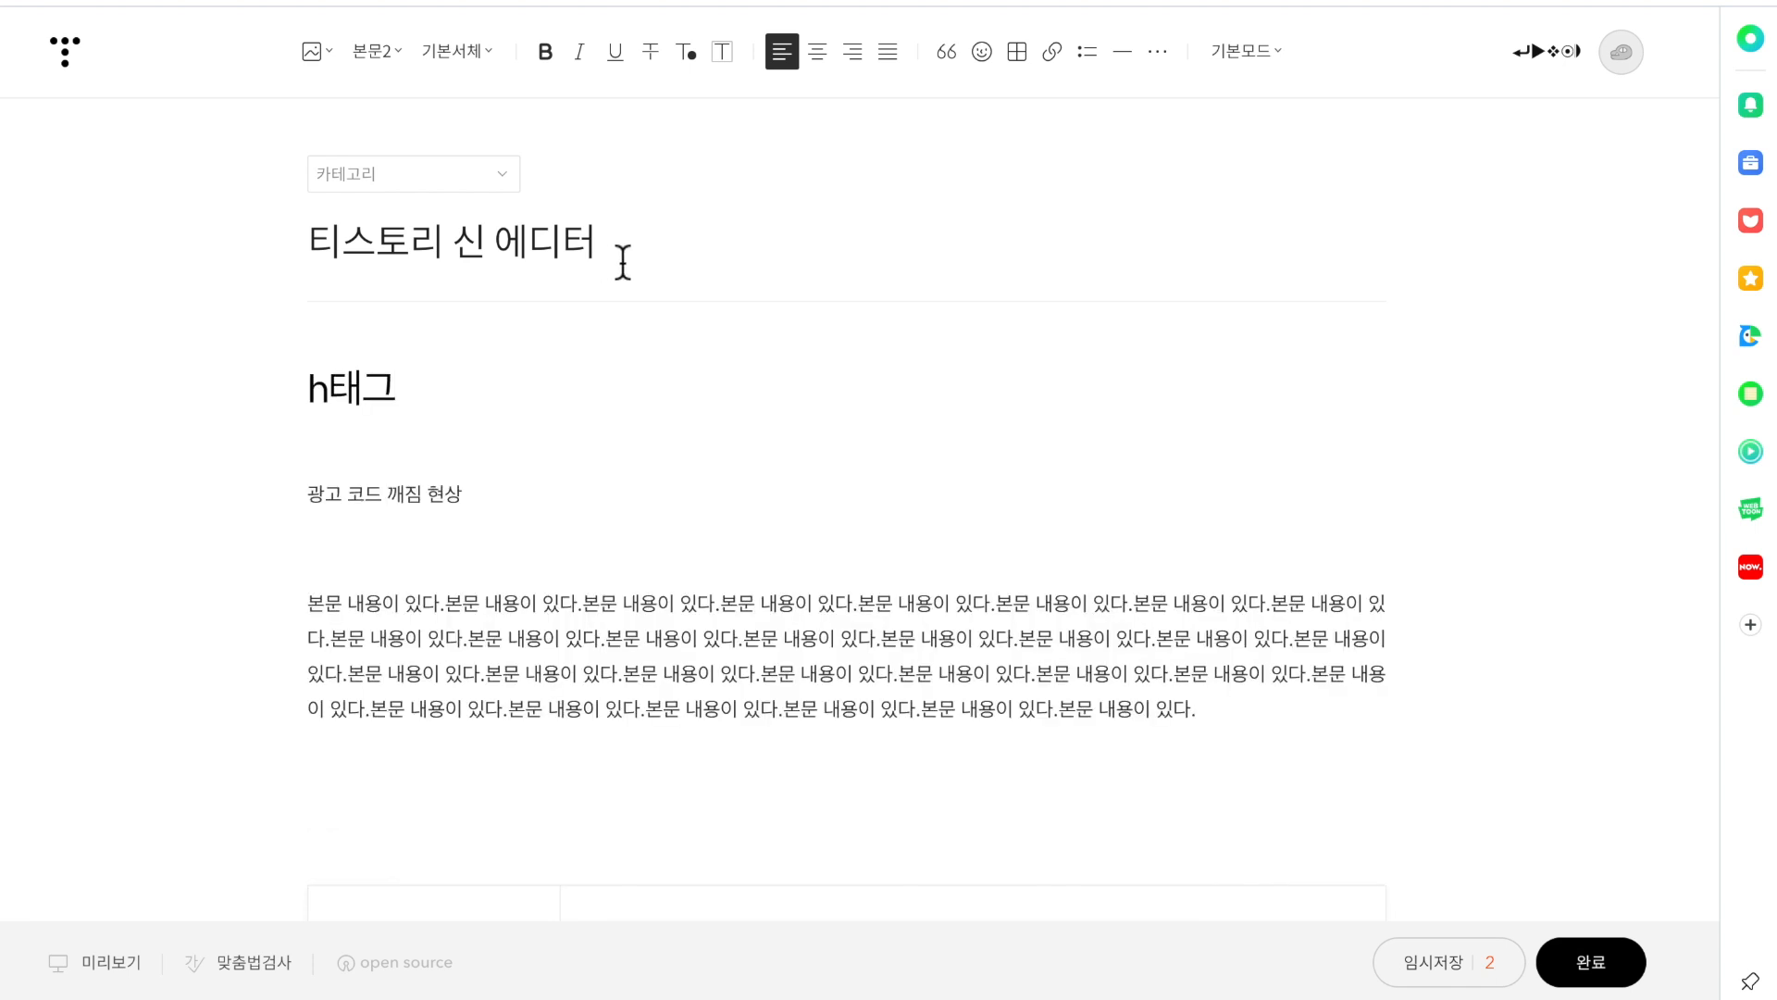
{"action": "left_click", "coordinate": [621, 262]}
{"action": "left_click_drag", "start_coordinate": [611, 267], "coordinate": [74, 246]}
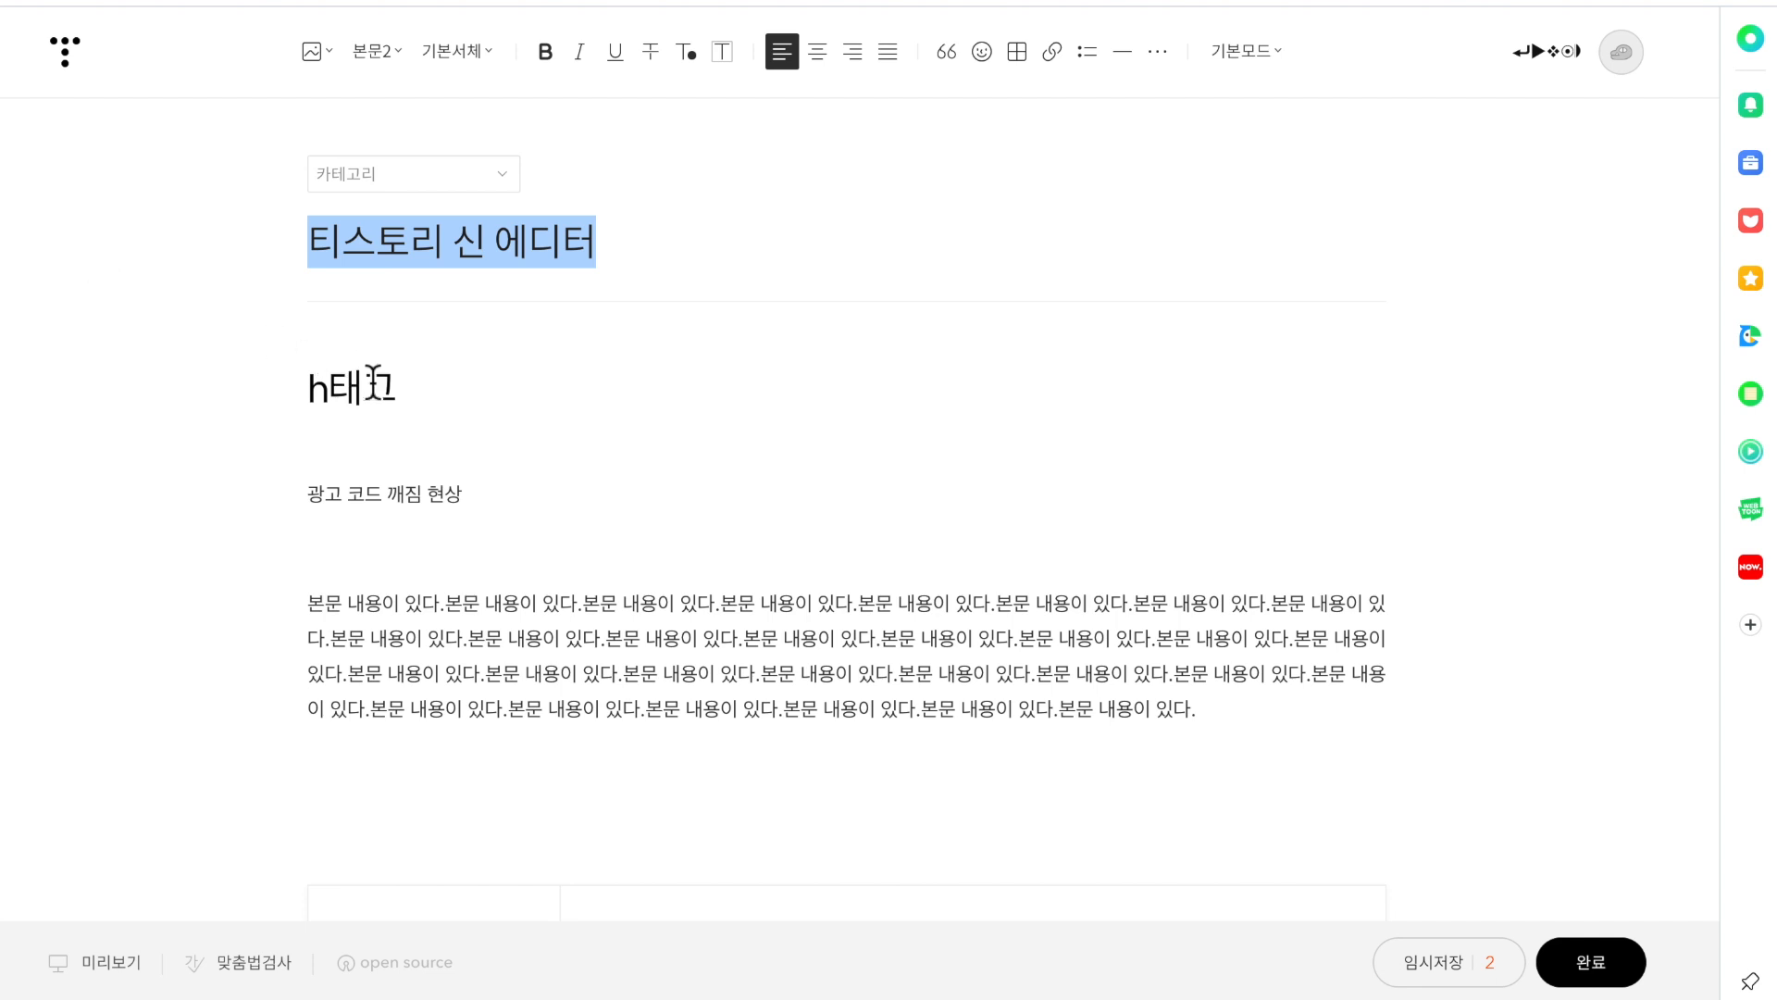
{"action": "left_click", "coordinate": [444, 405]}
{"action": "key", "text": "alt+shift+2"}
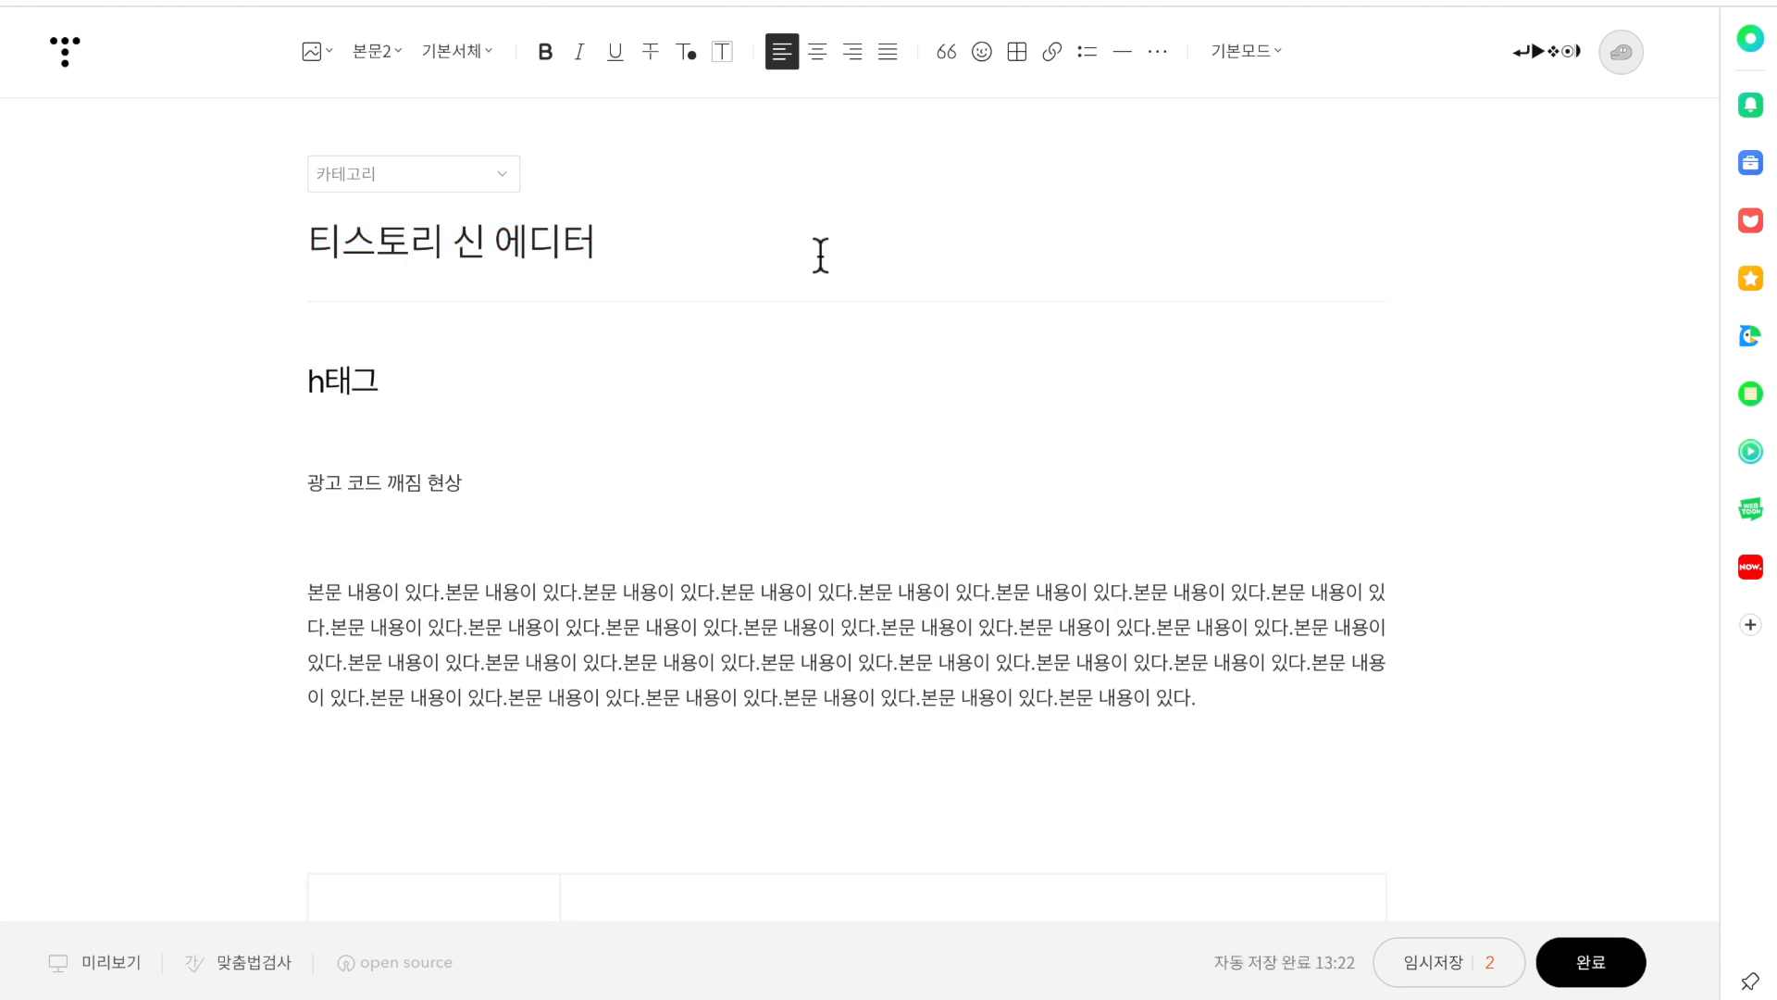
- Check the heading tag of the "h태그" line in the HTML source and return to 기본모드
{"action": "left_click", "coordinate": [1250, 51]}
{"action": "left_click", "coordinate": [1245, 189]}
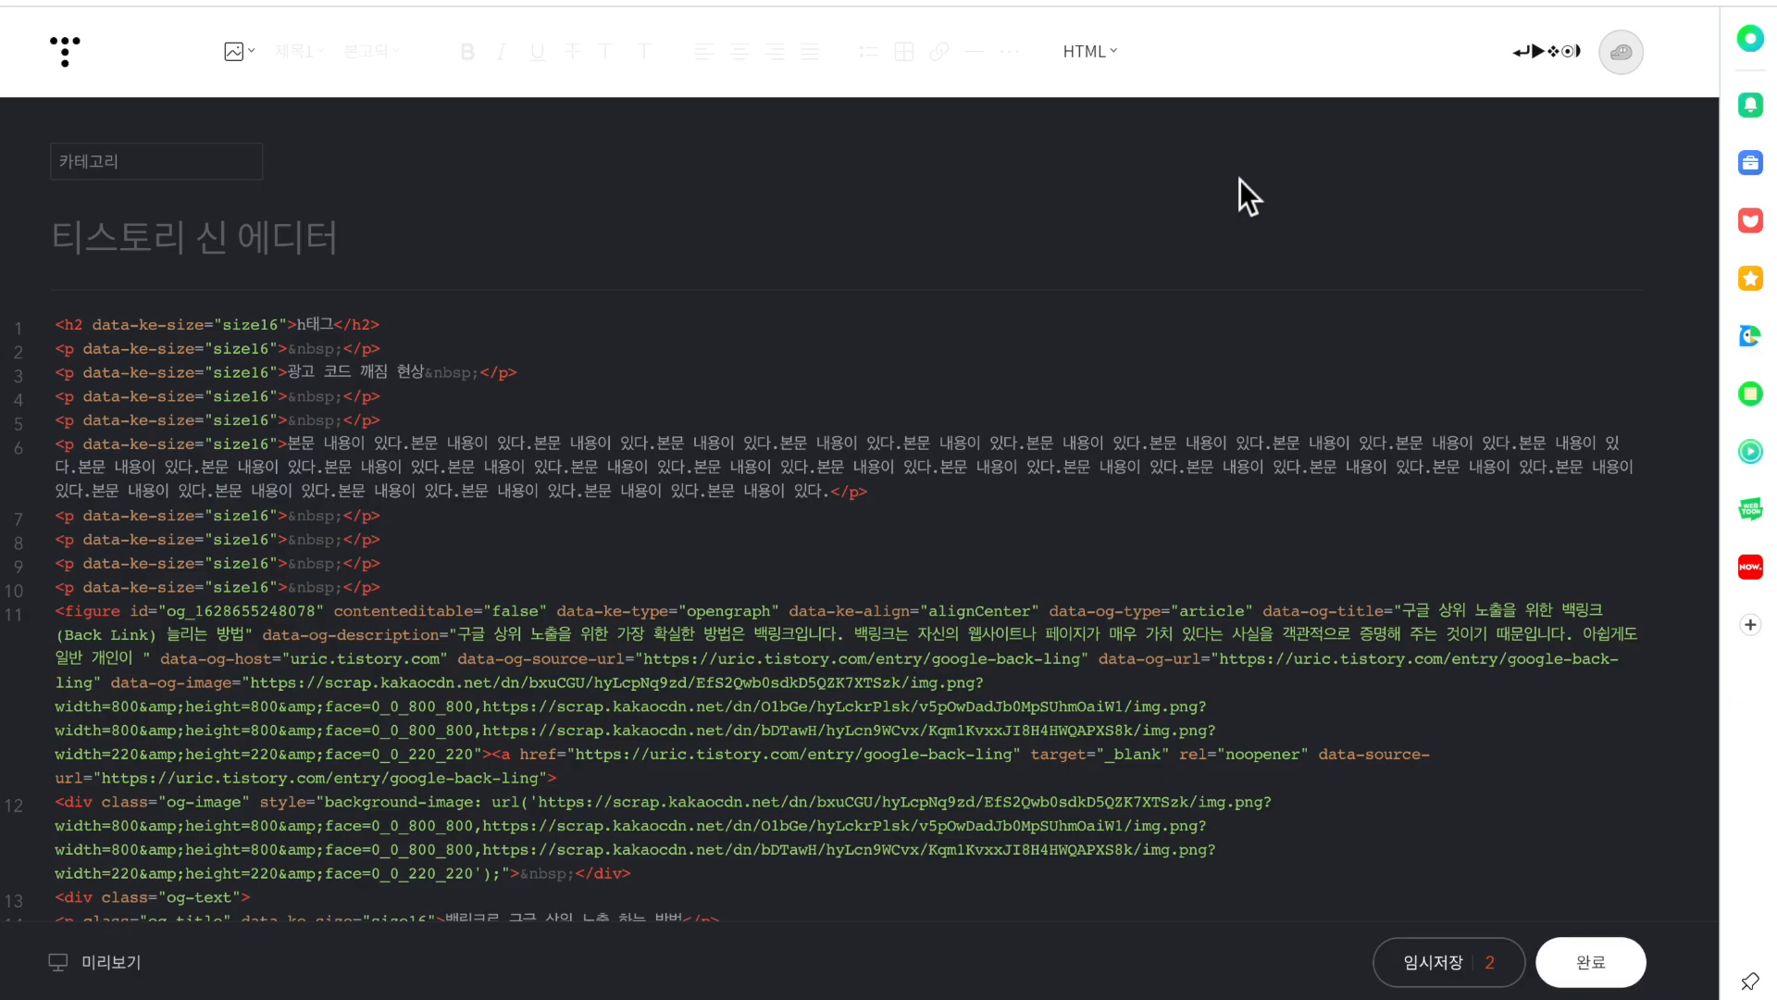
{"action": "left_click", "coordinate": [1090, 53]}
{"action": "left_click", "coordinate": [1091, 116]}
- Set the "h태그" line to an h1 heading, check its tag in the HTML source and return to 기본모드
{"action": "left_click", "coordinate": [573, 389]}
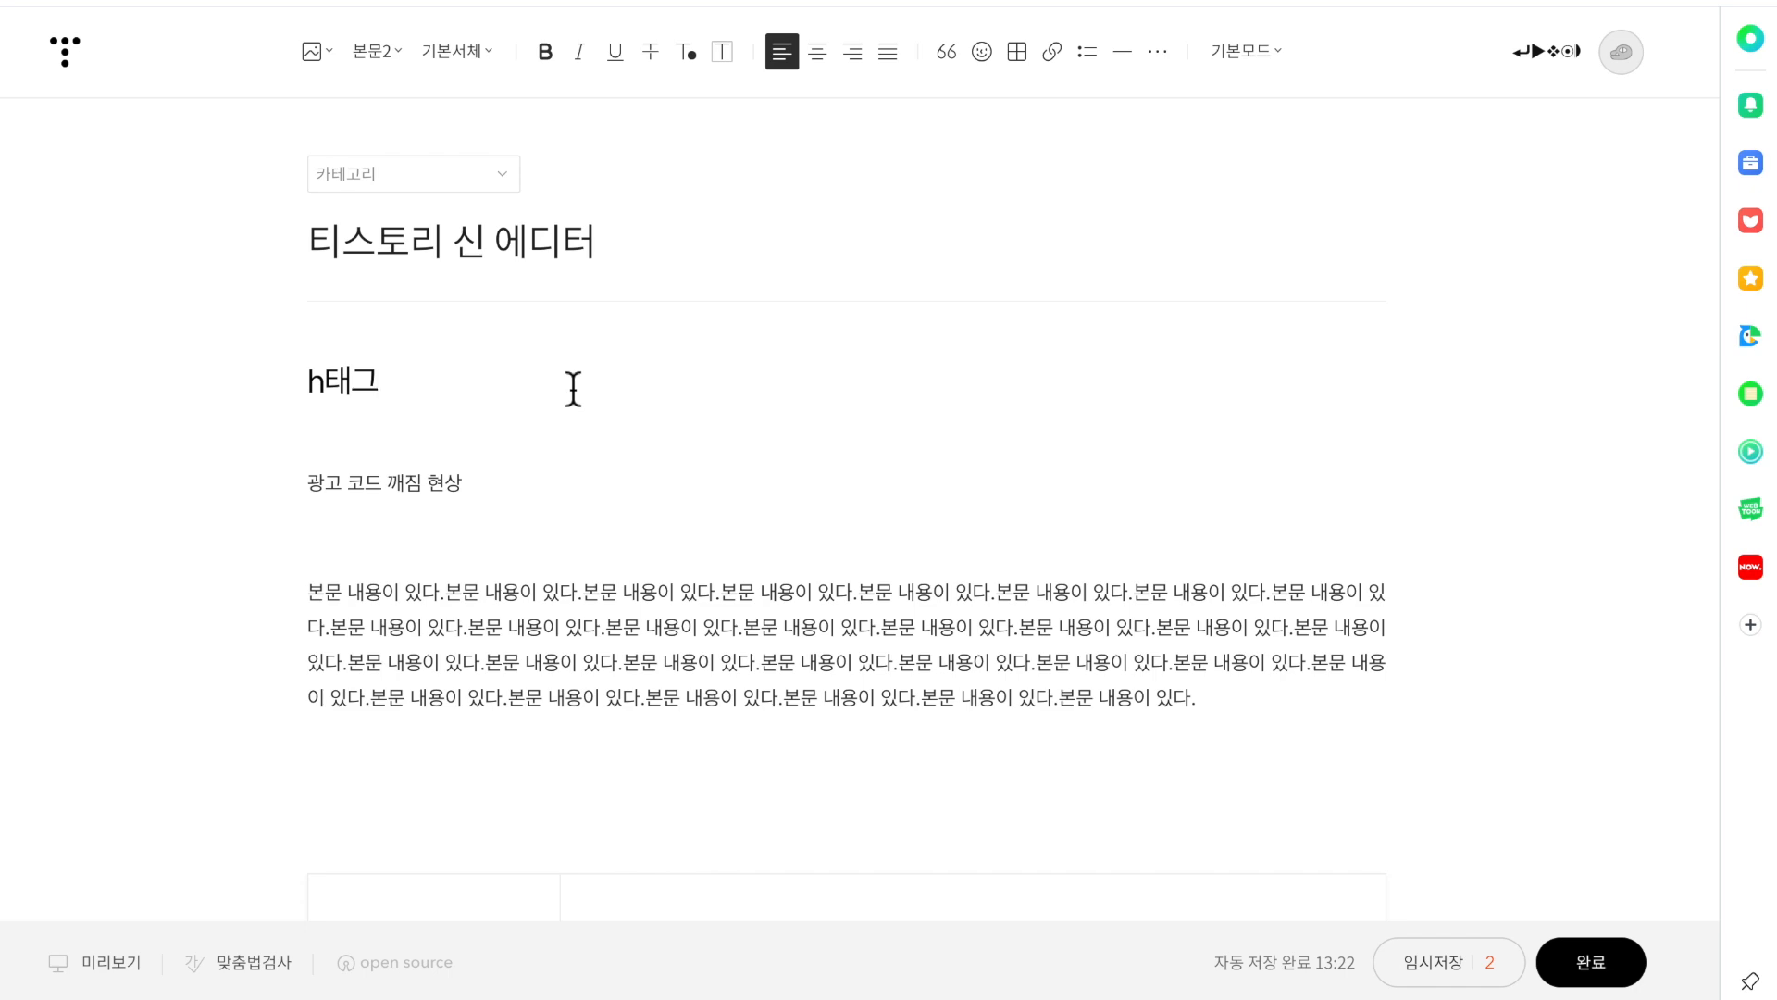
{"action": "key", "text": "ctrl+alt+1"}
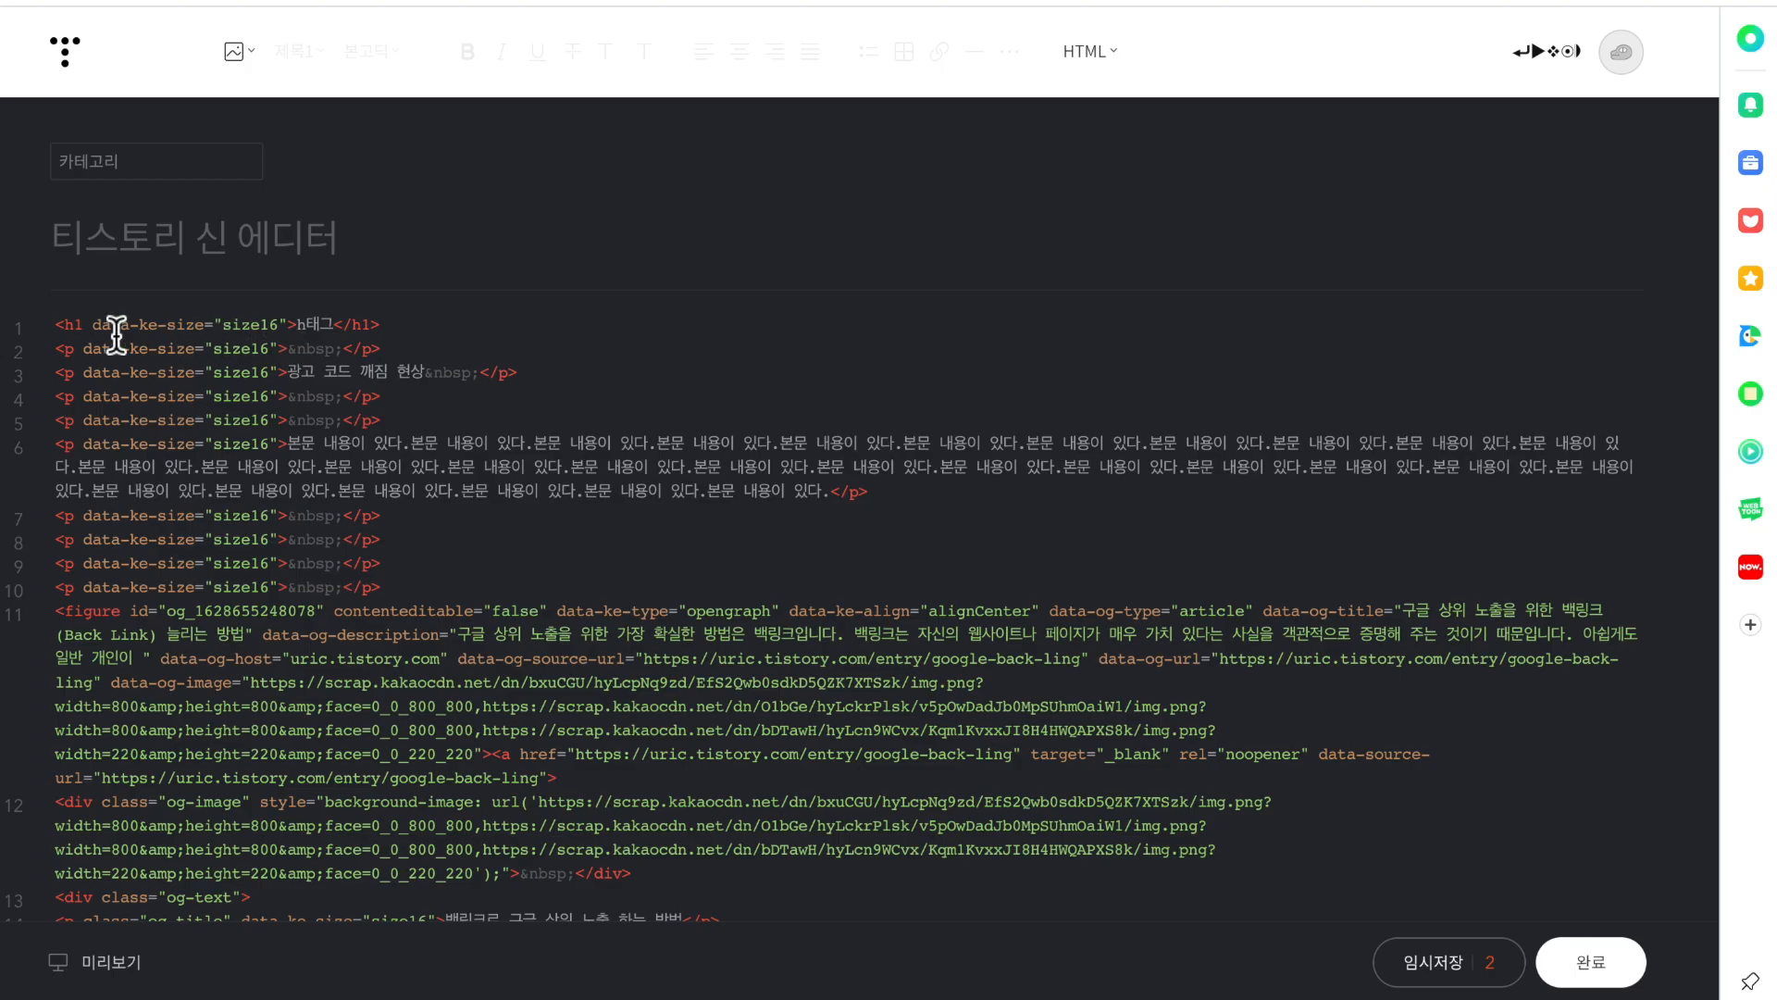
{"action": "left_click", "coordinate": [1118, 61]}
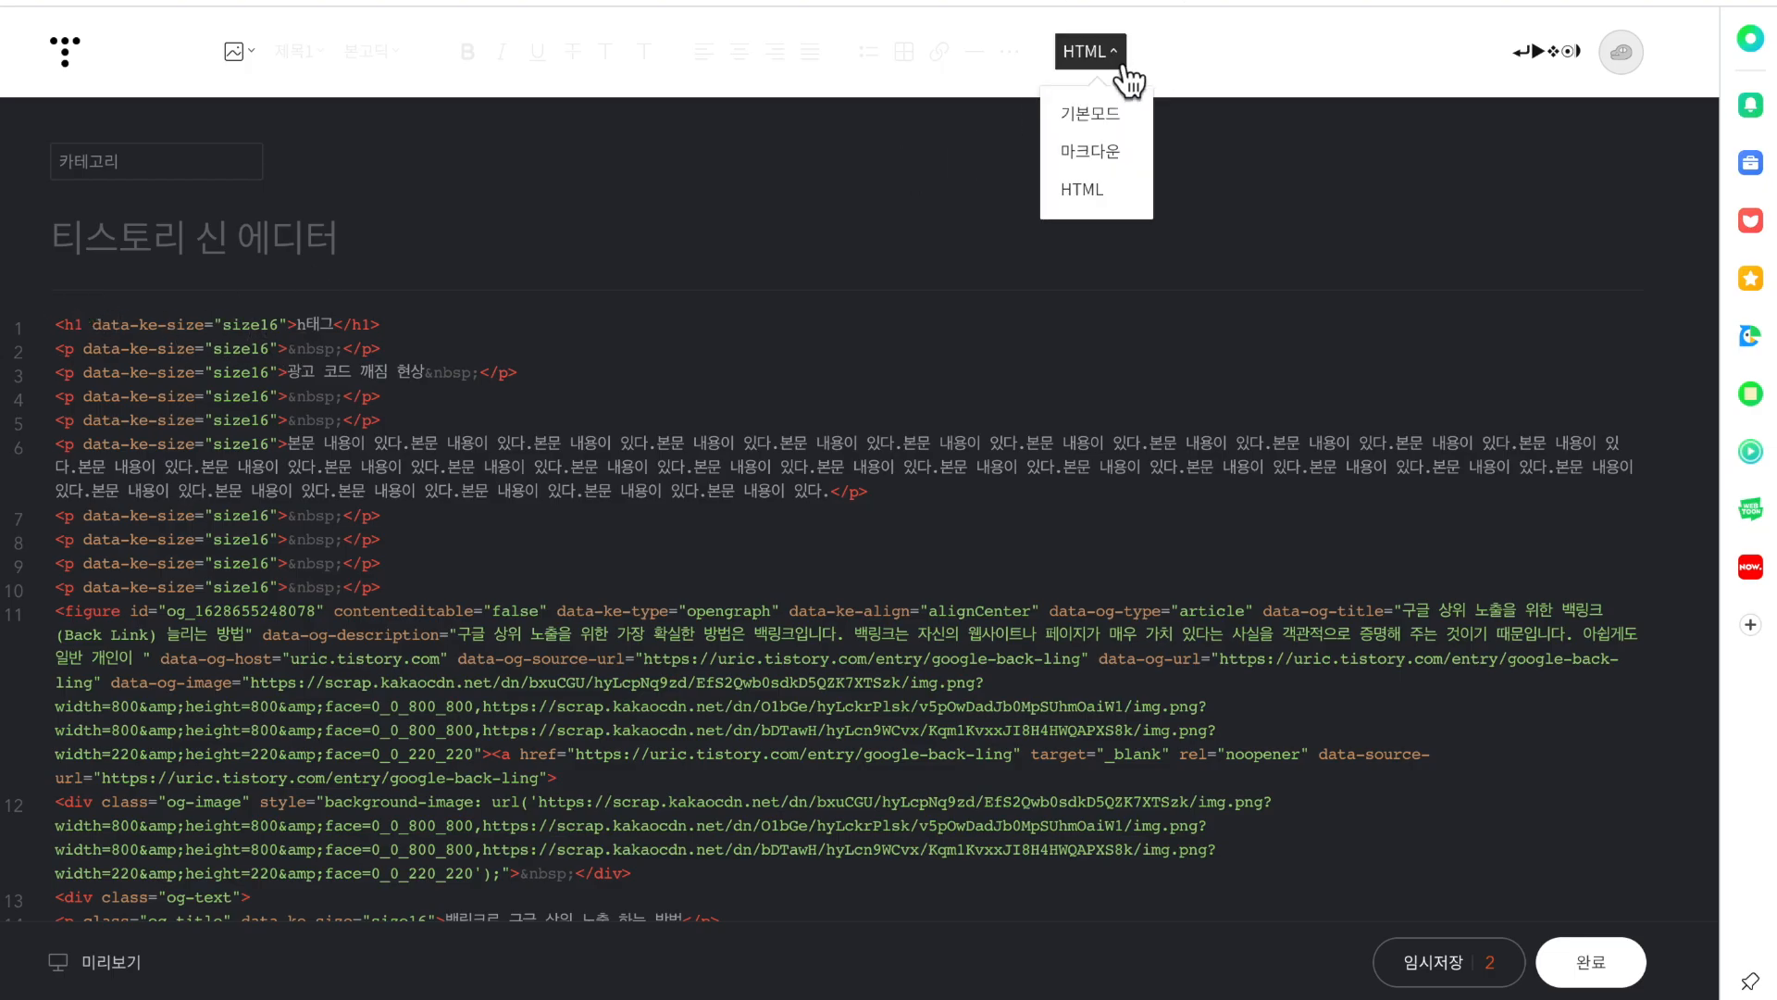
{"action": "left_click", "coordinate": [1090, 114]}
- Set the "h태그" line to 제목2 and review the list of paragraph styles
{"action": "left_click", "coordinate": [377, 53]}
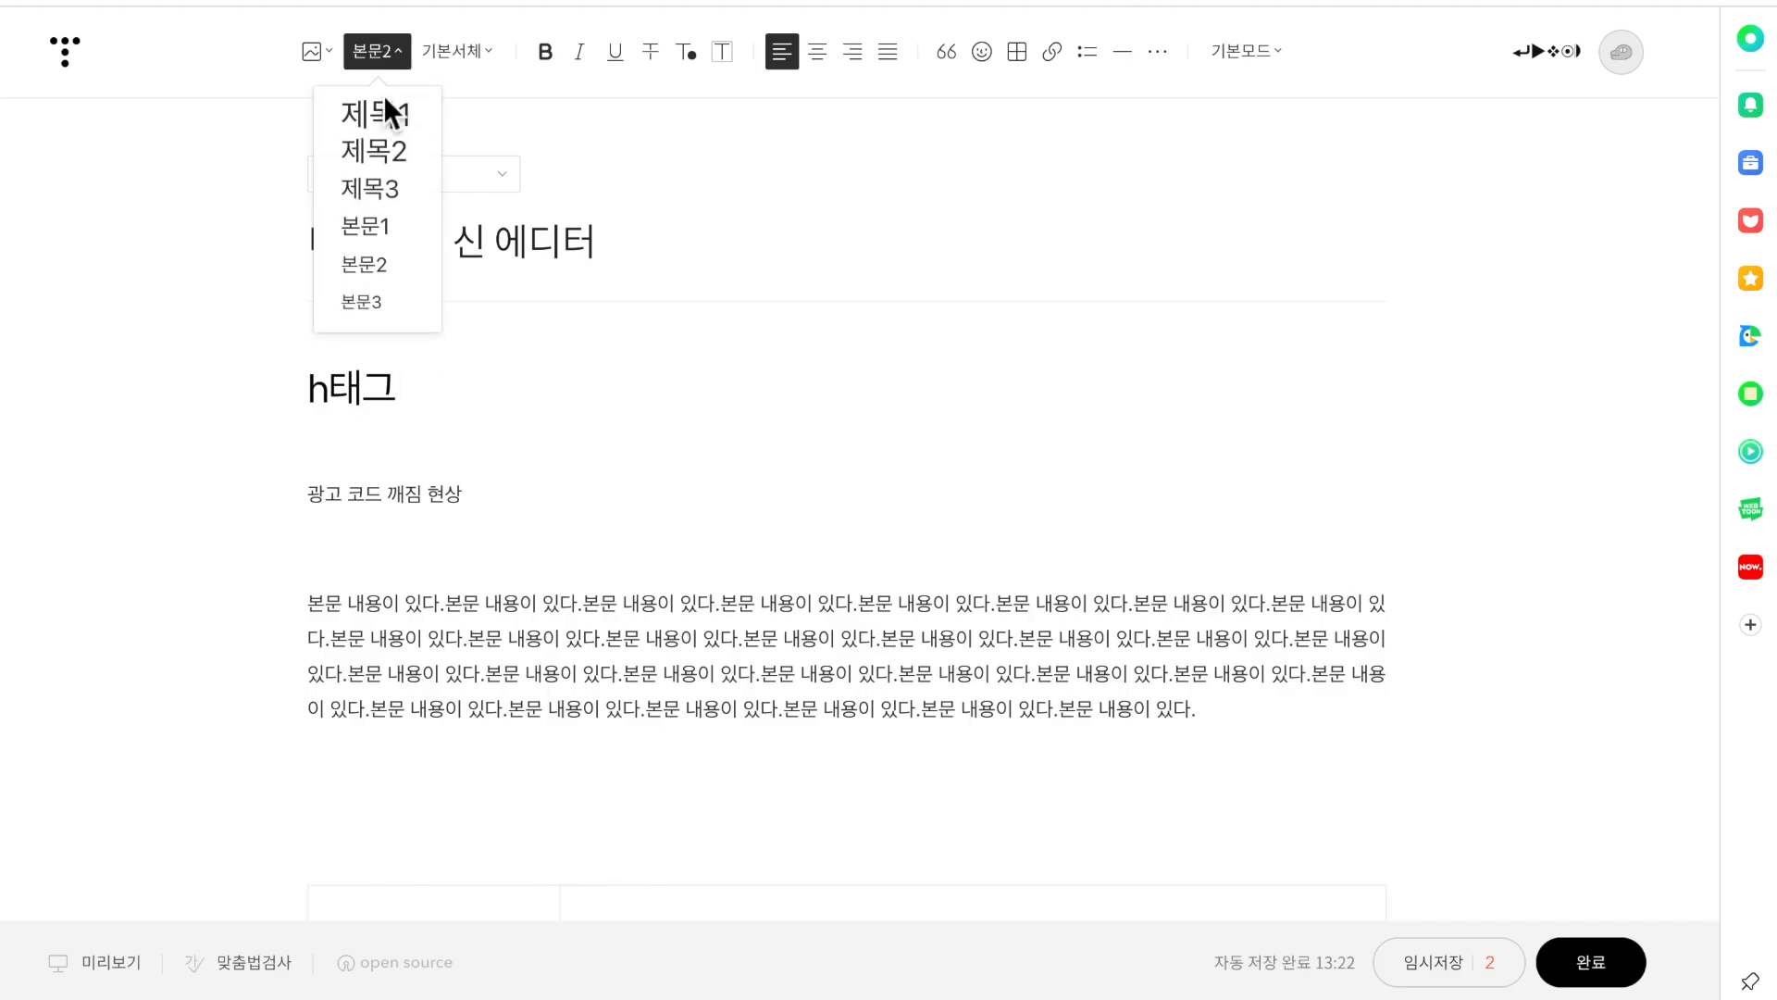
{"action": "left_click", "coordinate": [383, 146]}
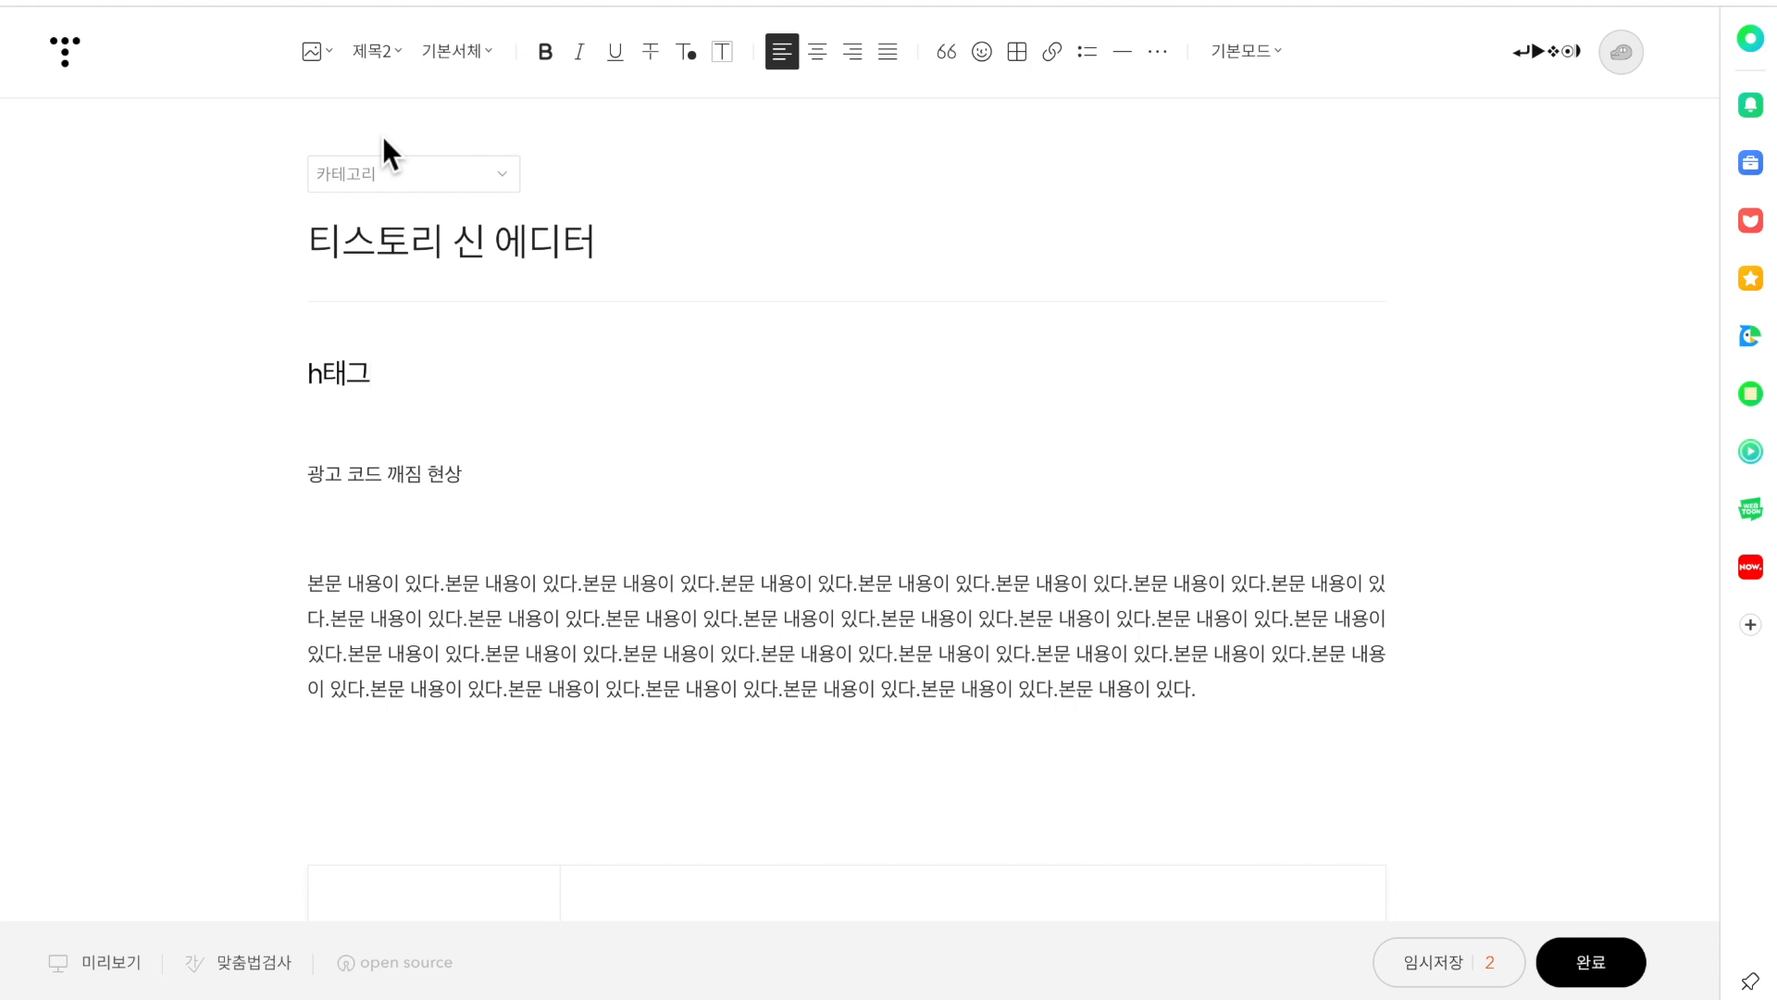
{"action": "left_click", "coordinate": [380, 51]}
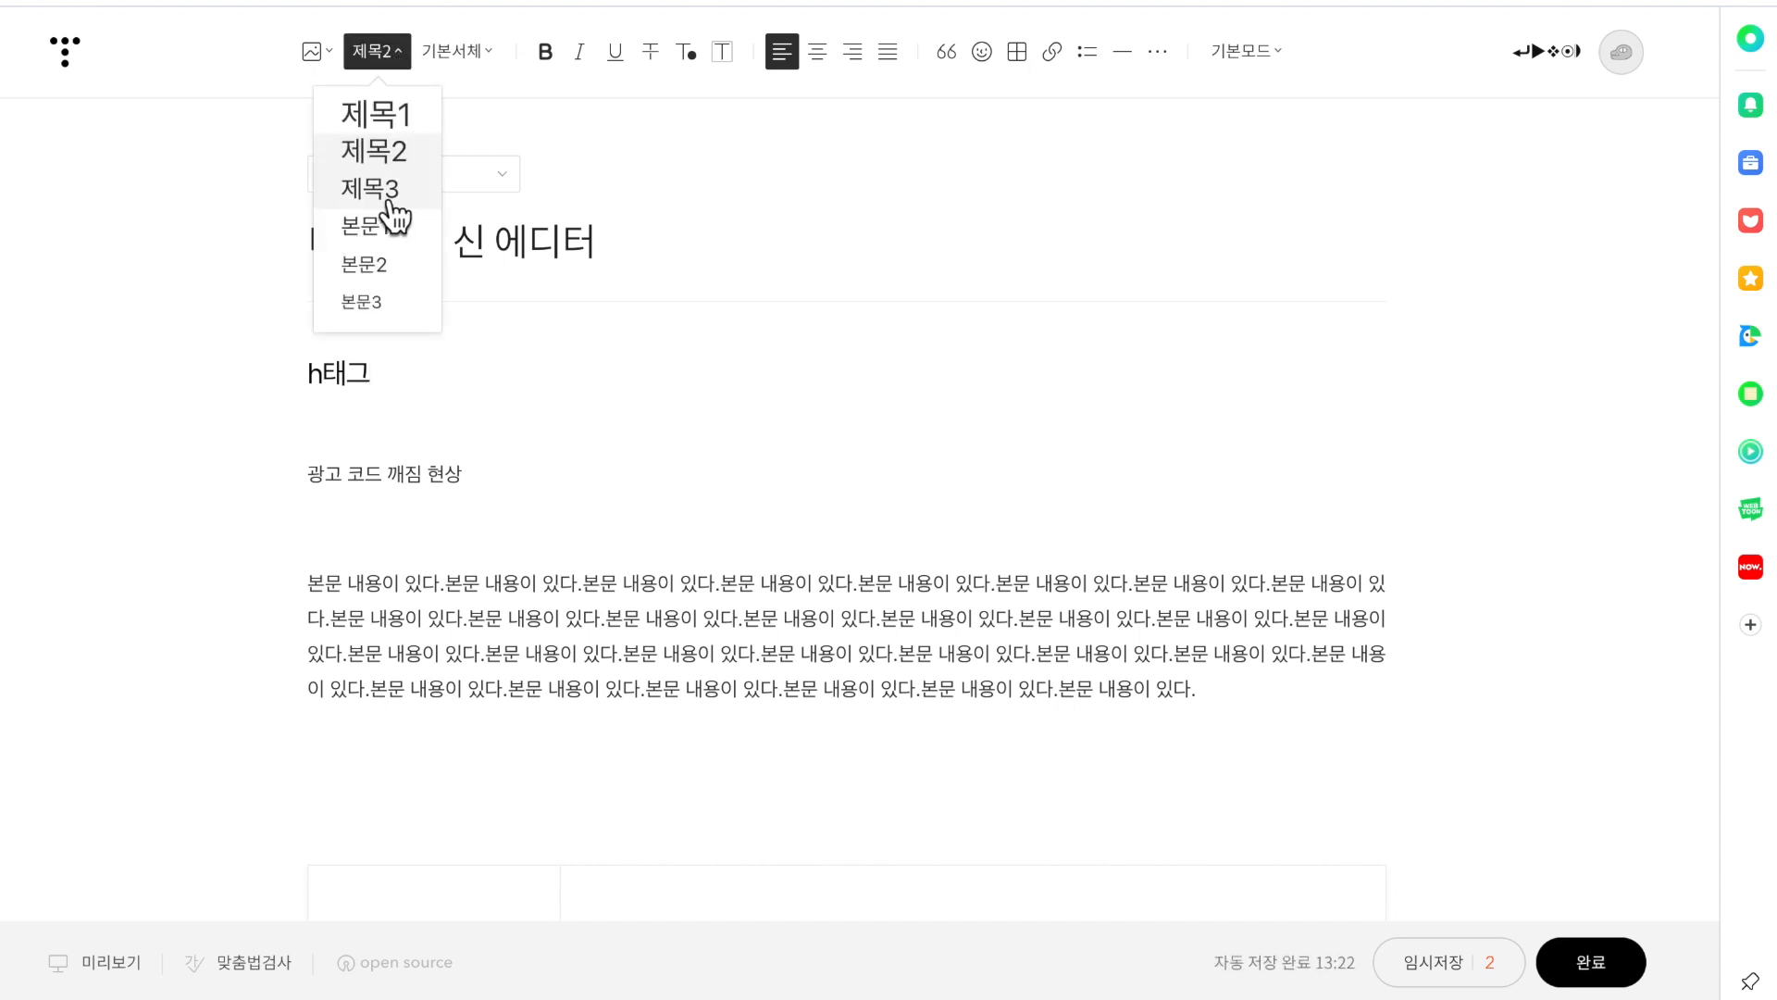
{"action": "left_click", "coordinate": [559, 368]}
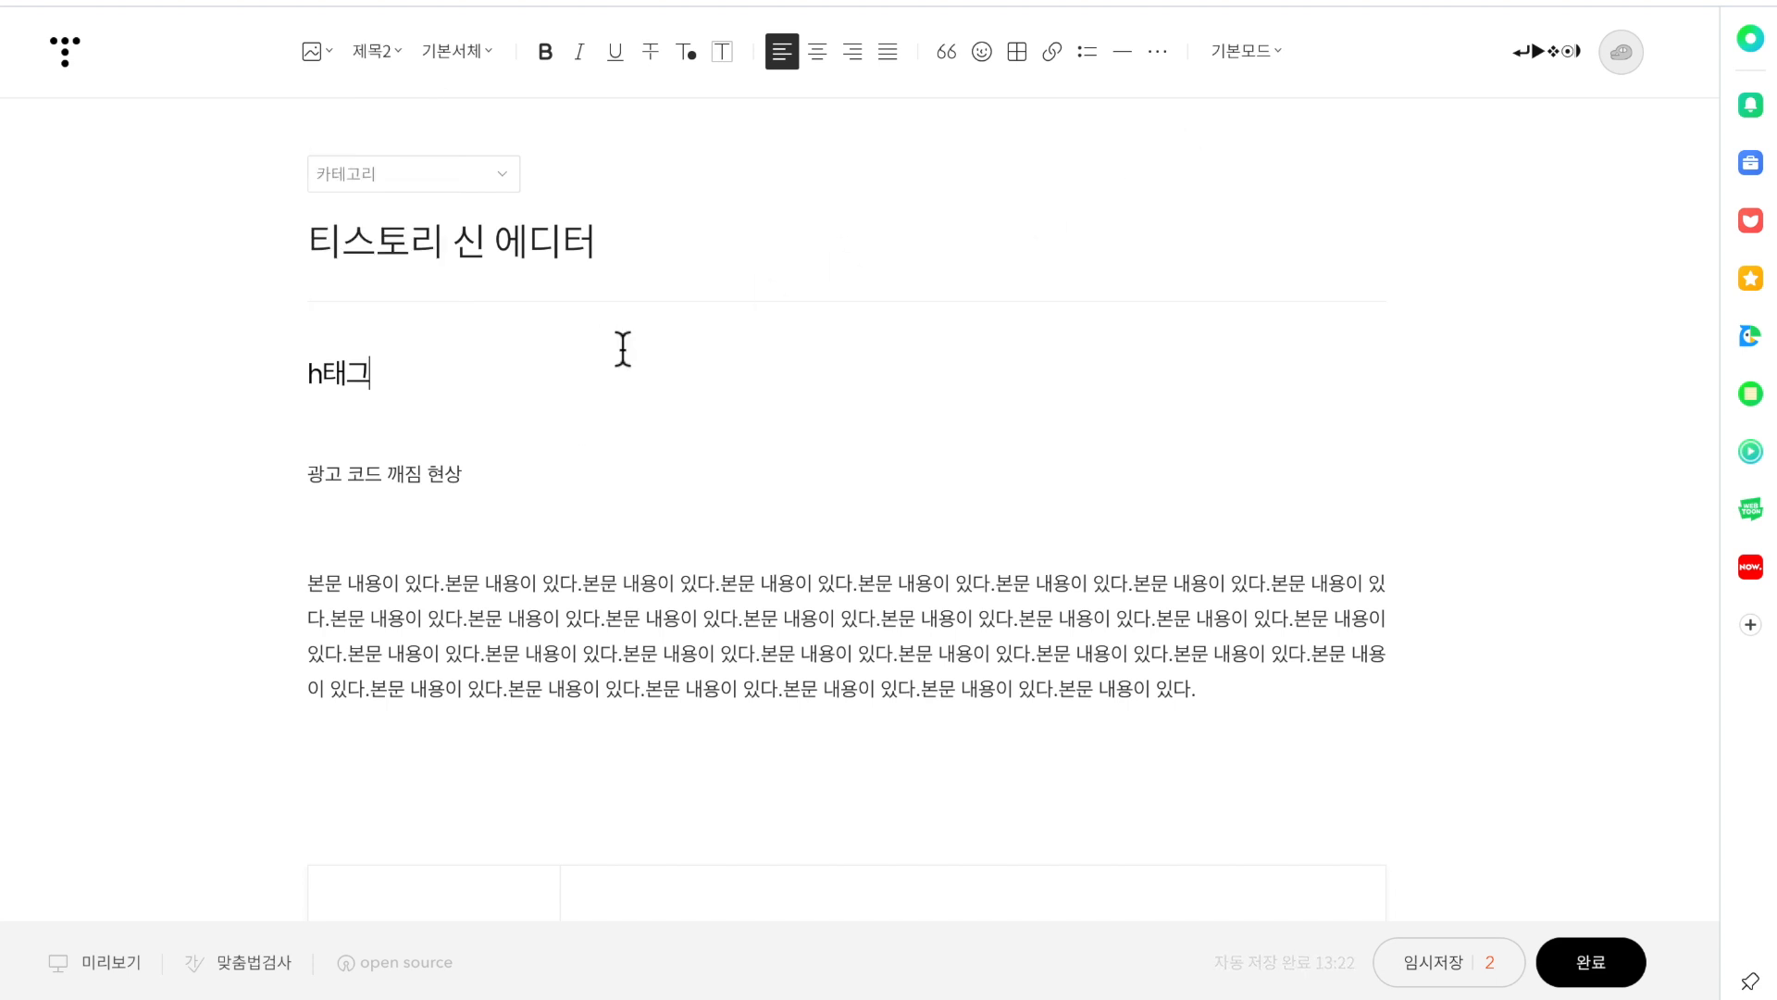
- Set the "h태그" line to an h5 heading, check its tag in the HTML source and return to 기본모드
{"action": "key", "text": "super+z"}
{"action": "key", "text": "super+z"}
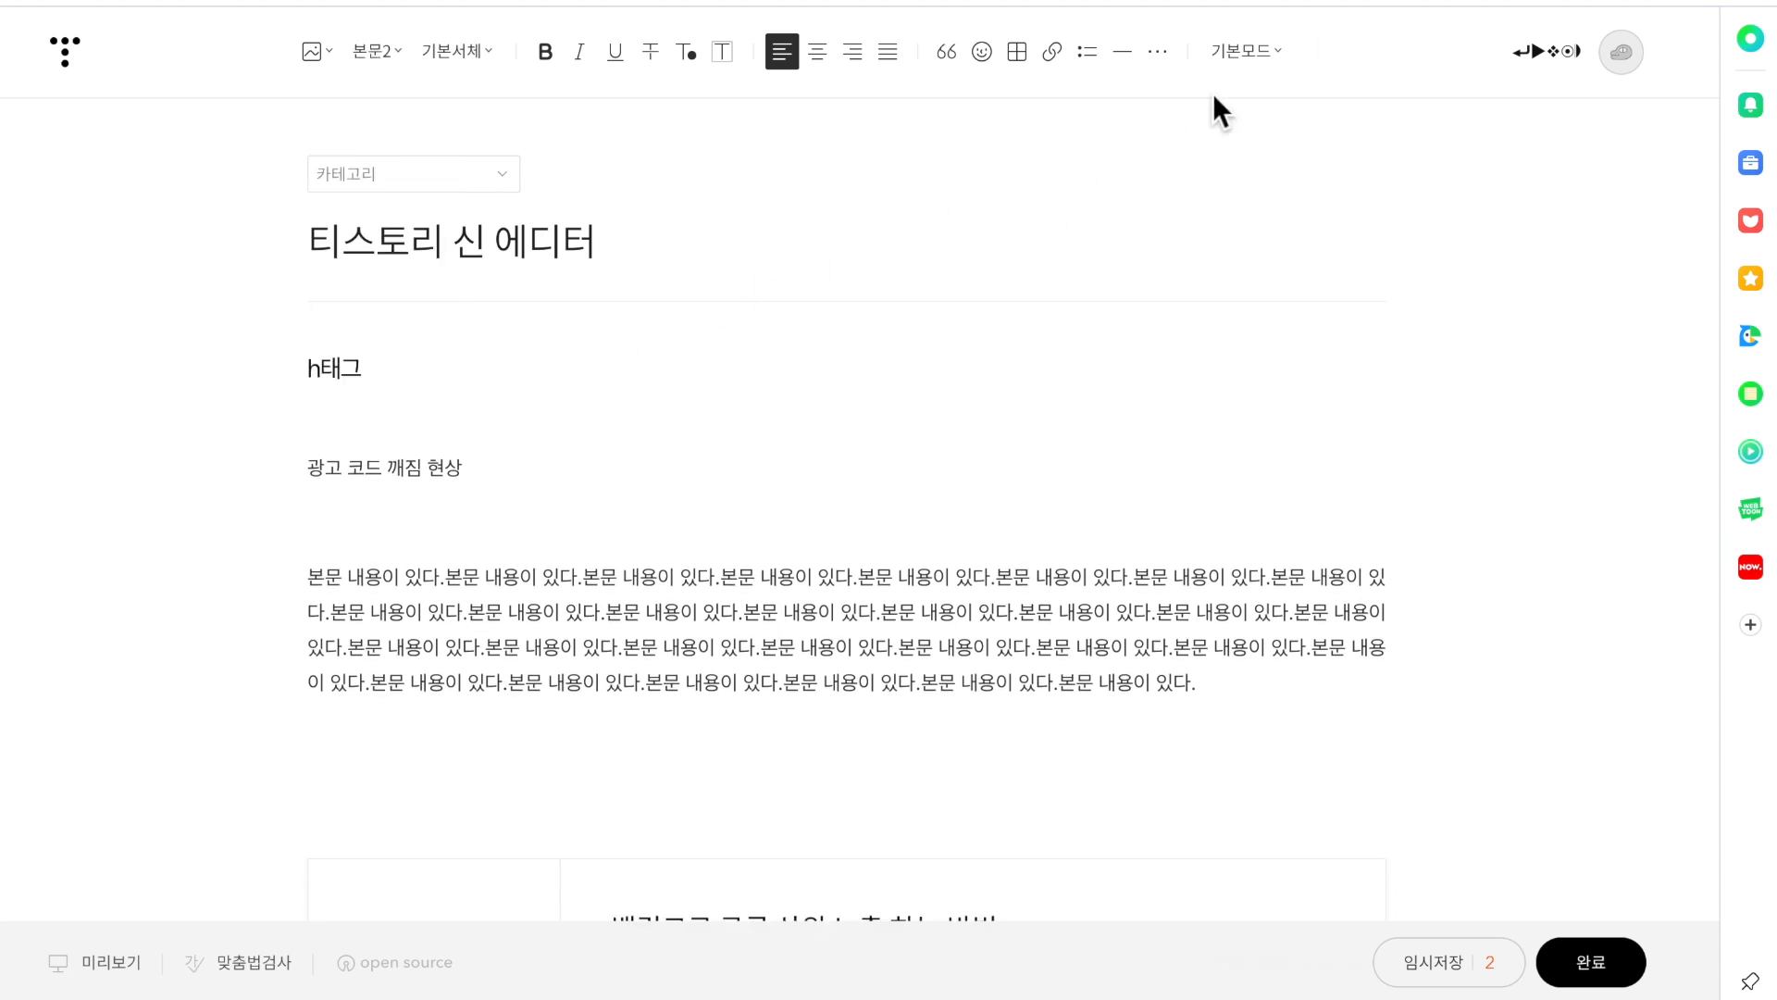
{"action": "left_click", "coordinate": [1245, 50]}
{"action": "left_click", "coordinate": [1239, 182]}
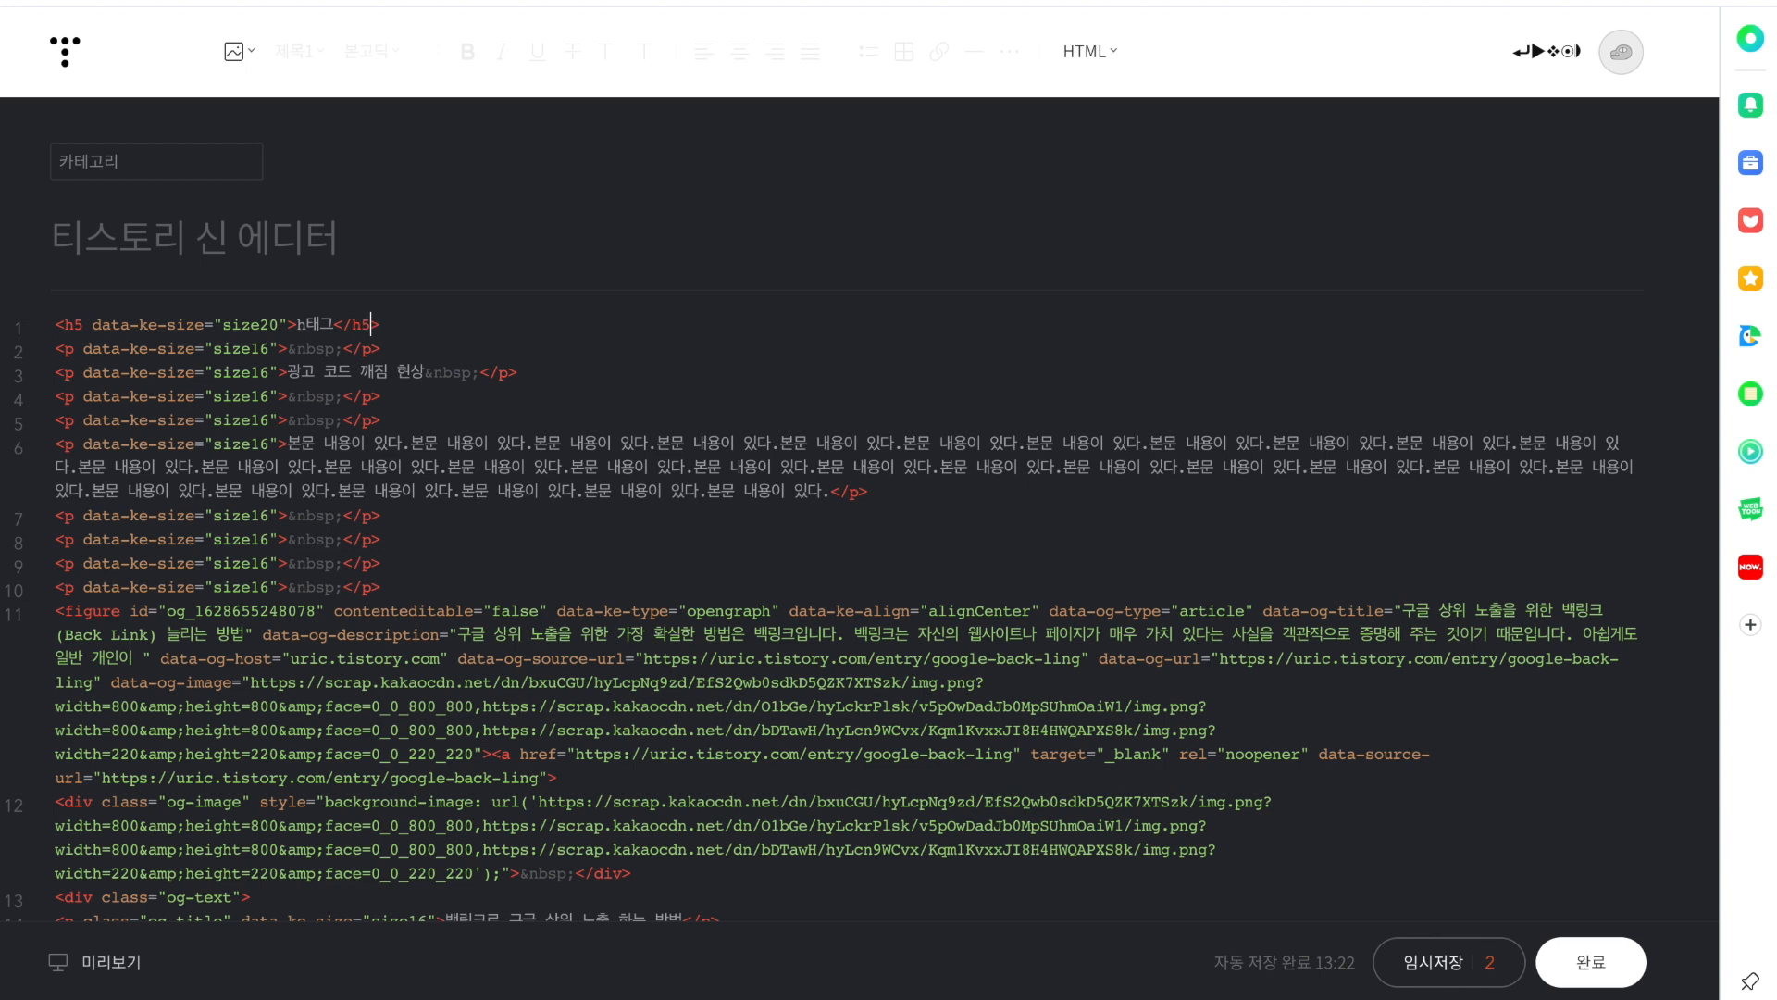
{"action": "left_click", "coordinate": [1093, 52]}
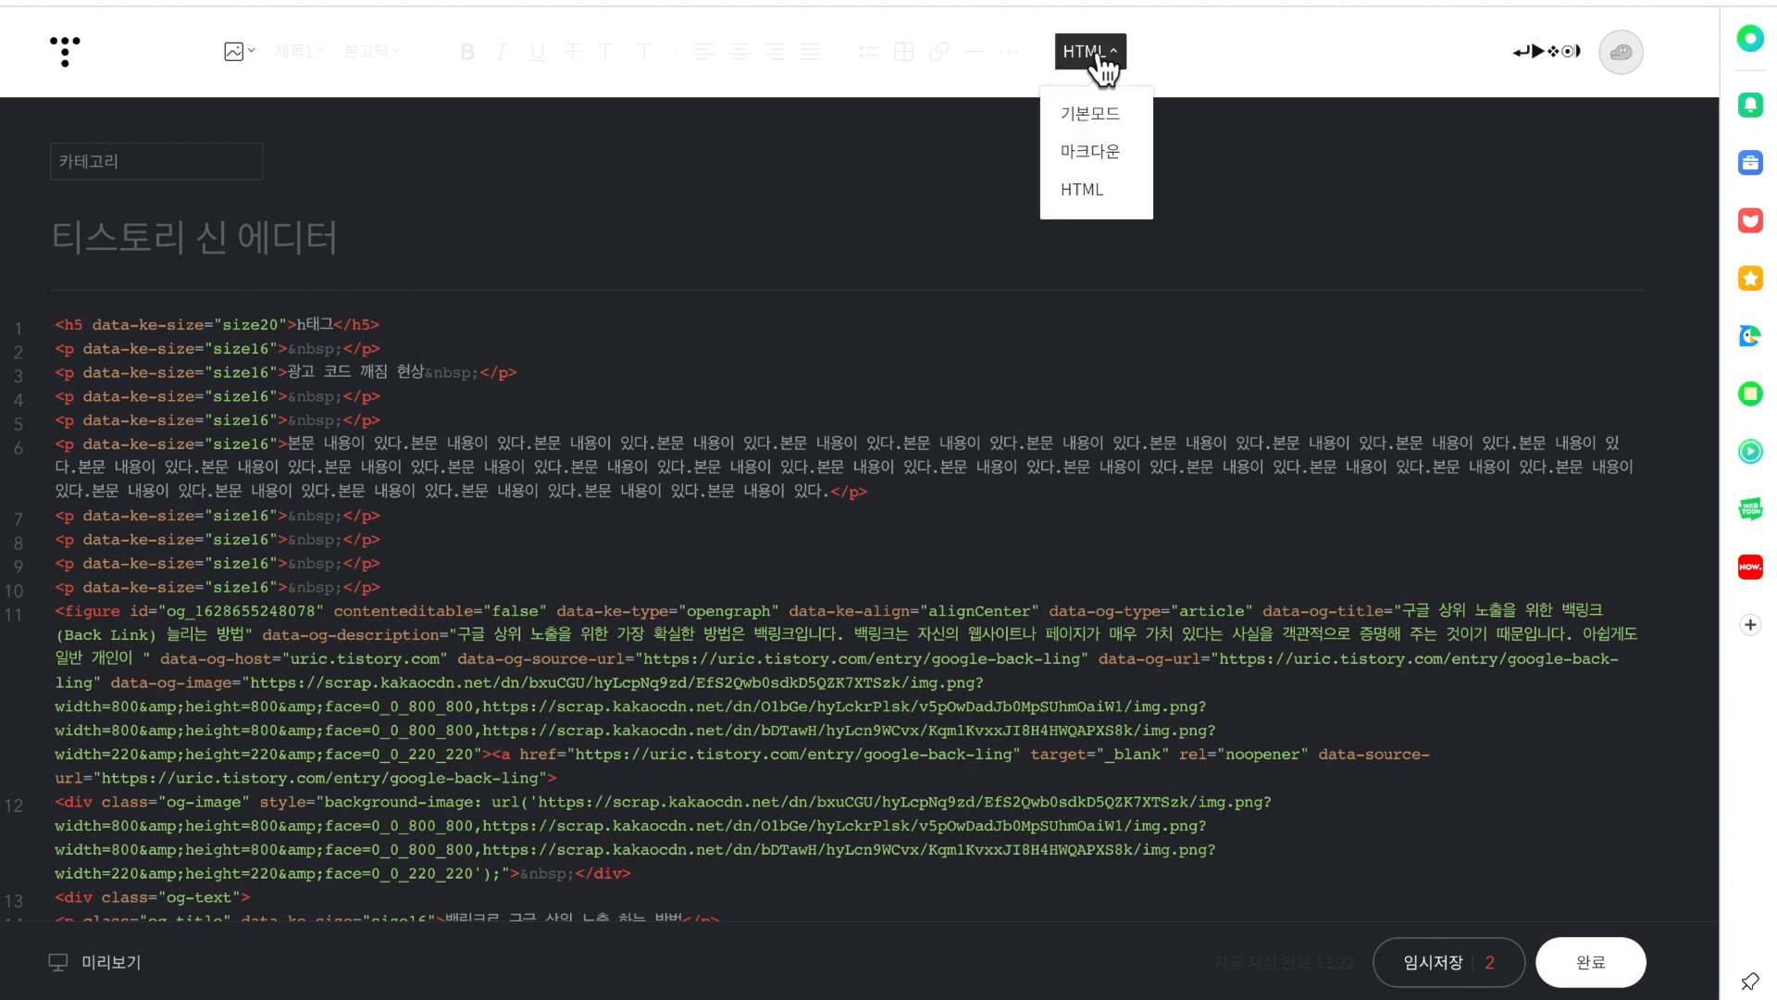
{"action": "left_click", "coordinate": [1093, 115]}
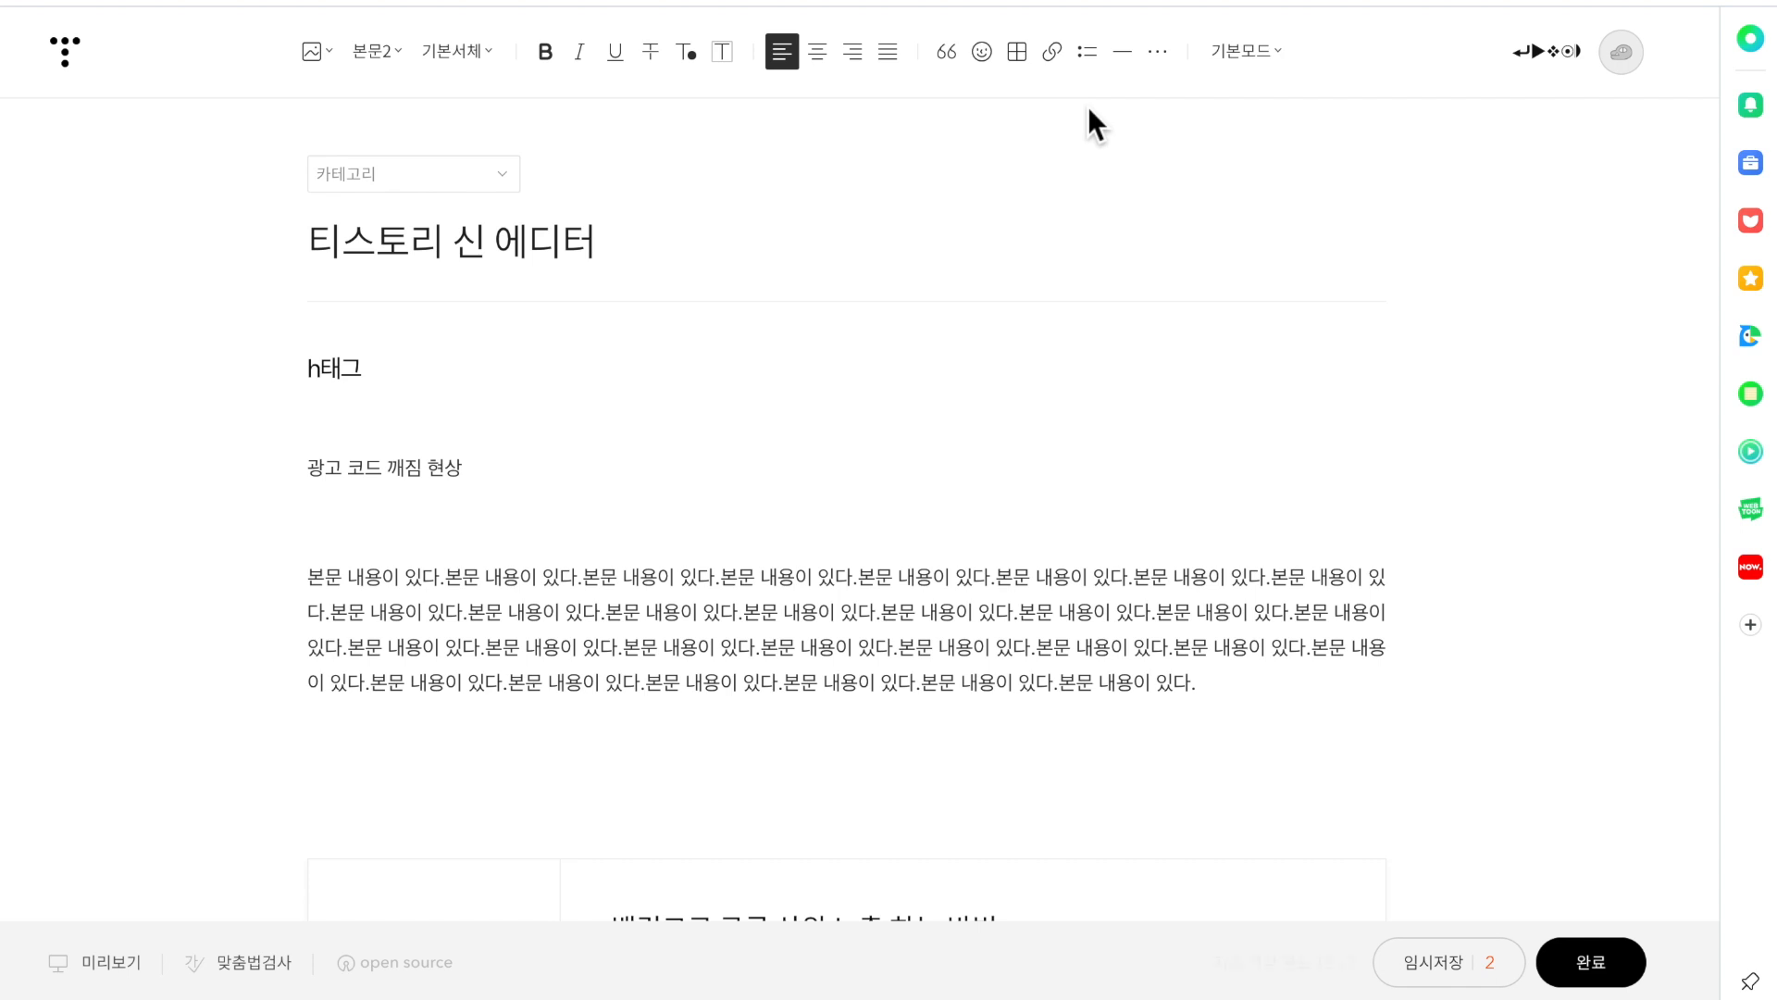
- Set the "h태그" line to an h6 heading, check its tag in the HTML source and return to 기본모드
{"action": "left_click", "coordinate": [458, 374]}
{"action": "key", "text": "super+alt+2"}
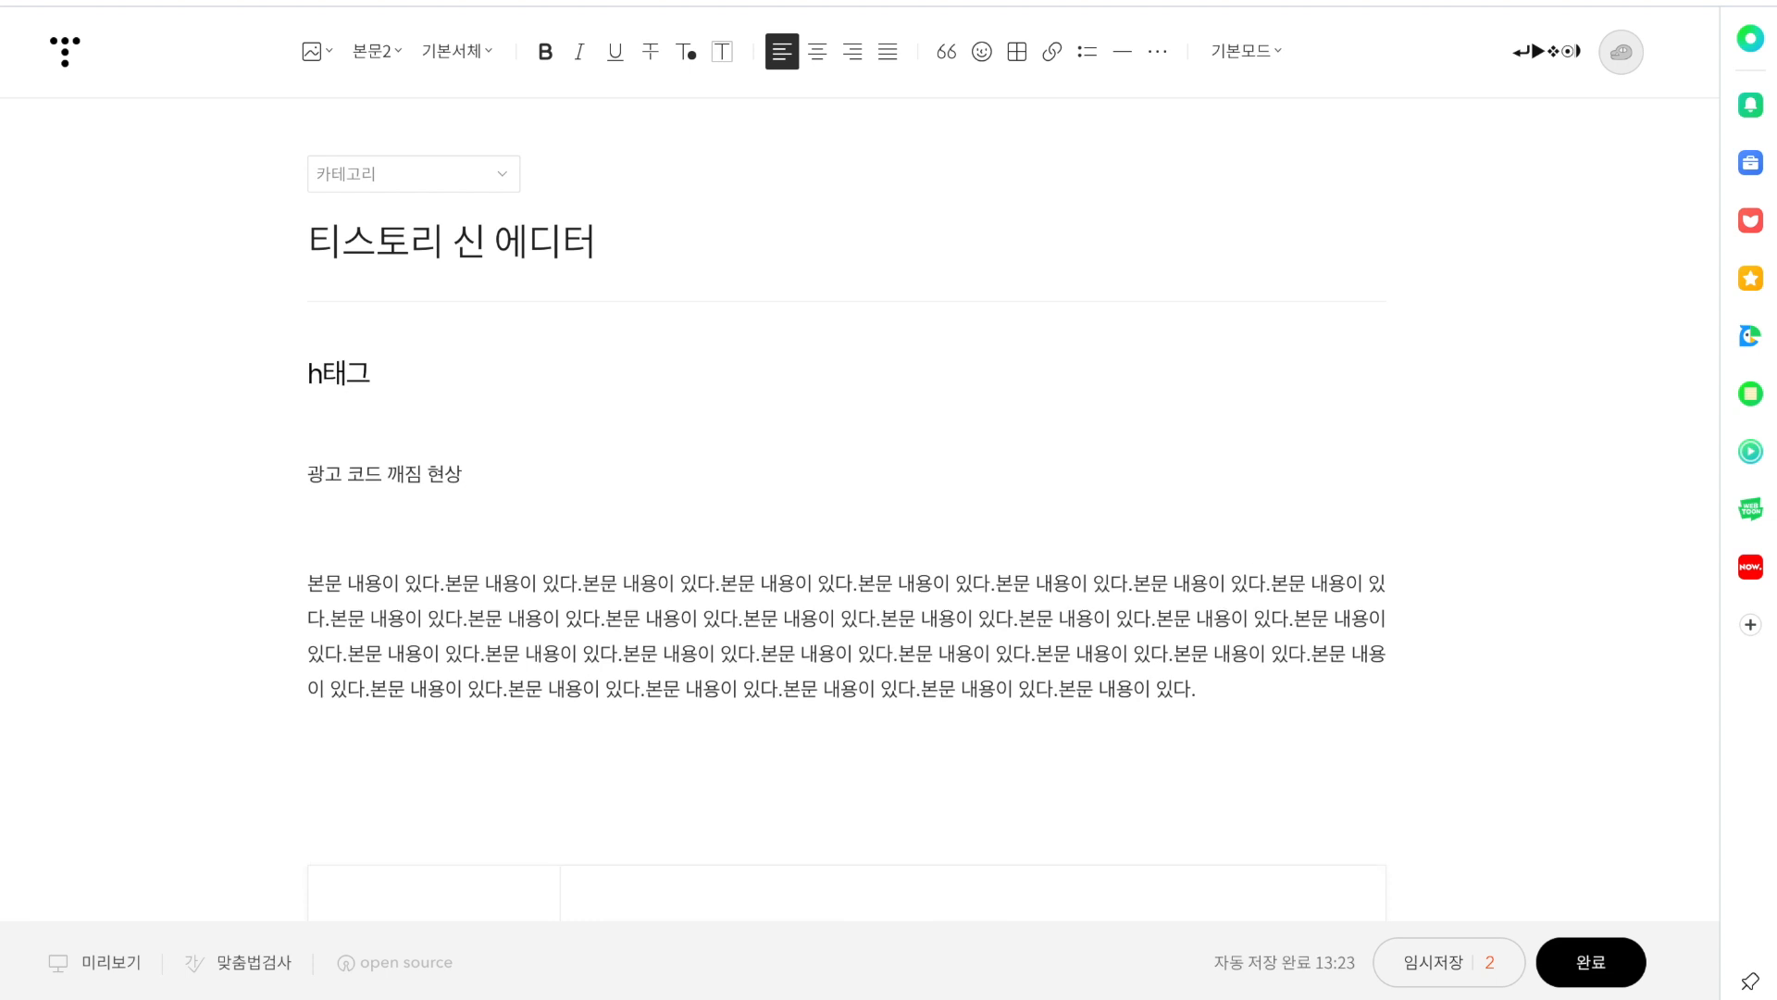
{"action": "key", "text": "super+alt+3"}
{"action": "left_click", "coordinate": [1274, 51]}
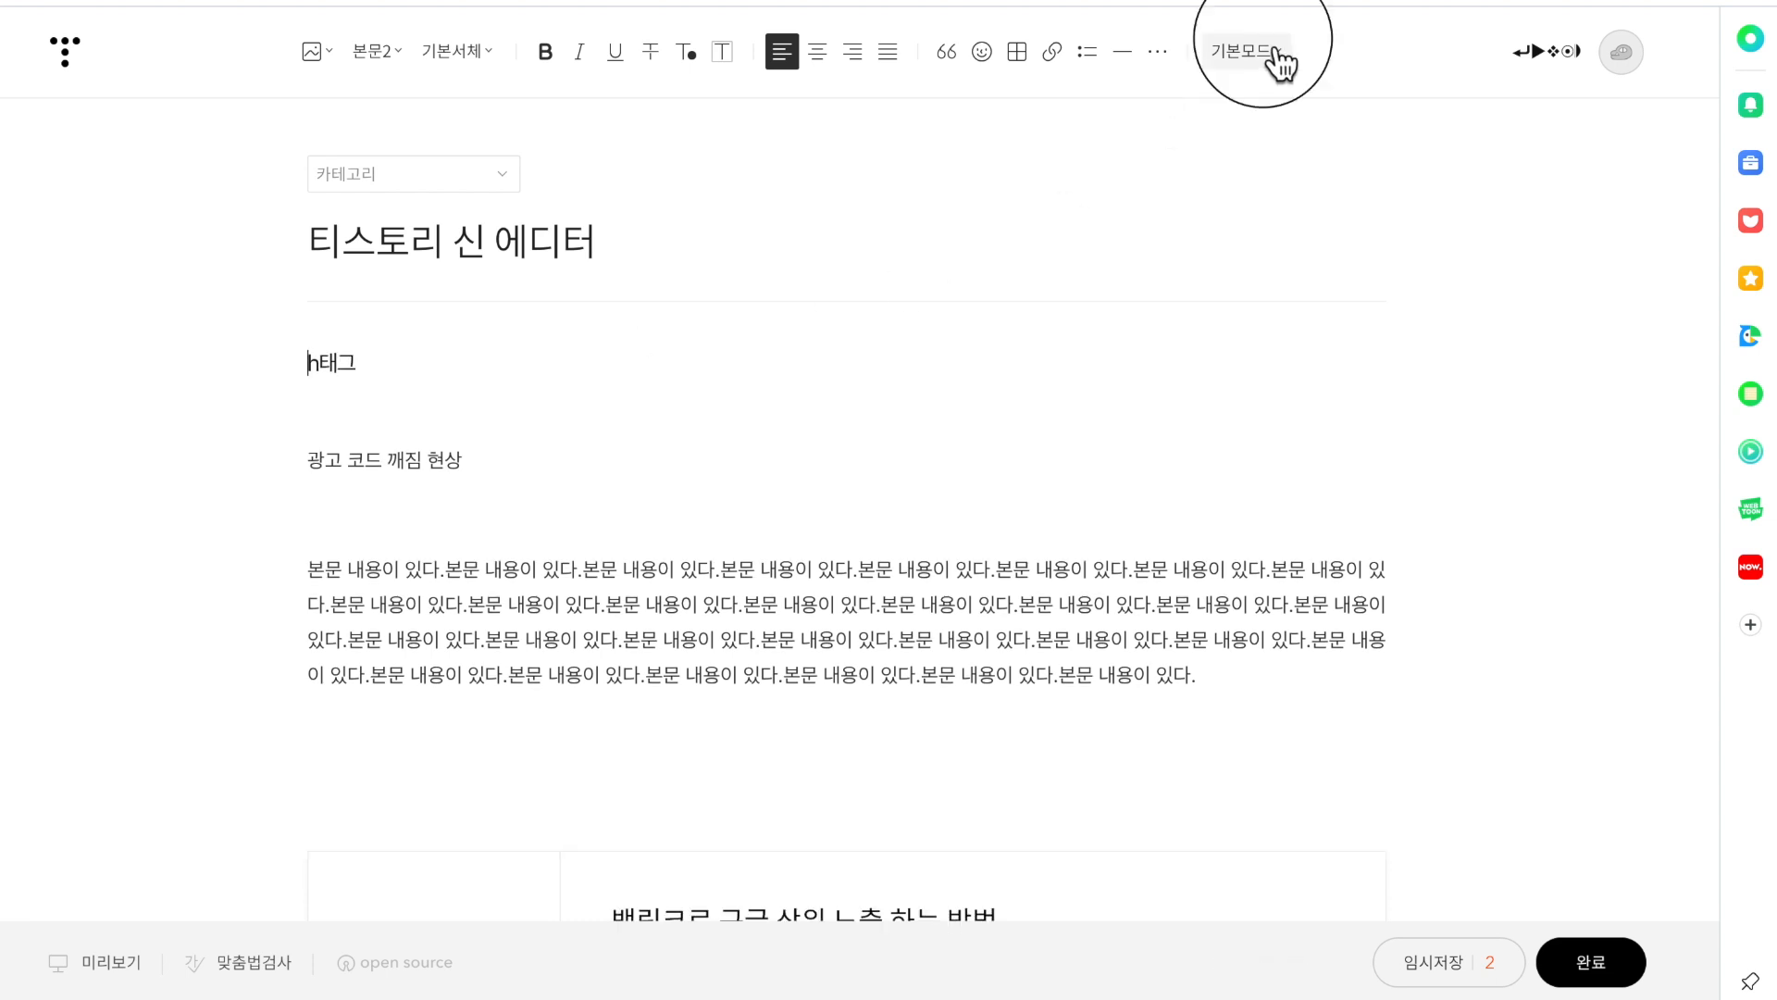
{"action": "left_click", "coordinate": [426, 324]}
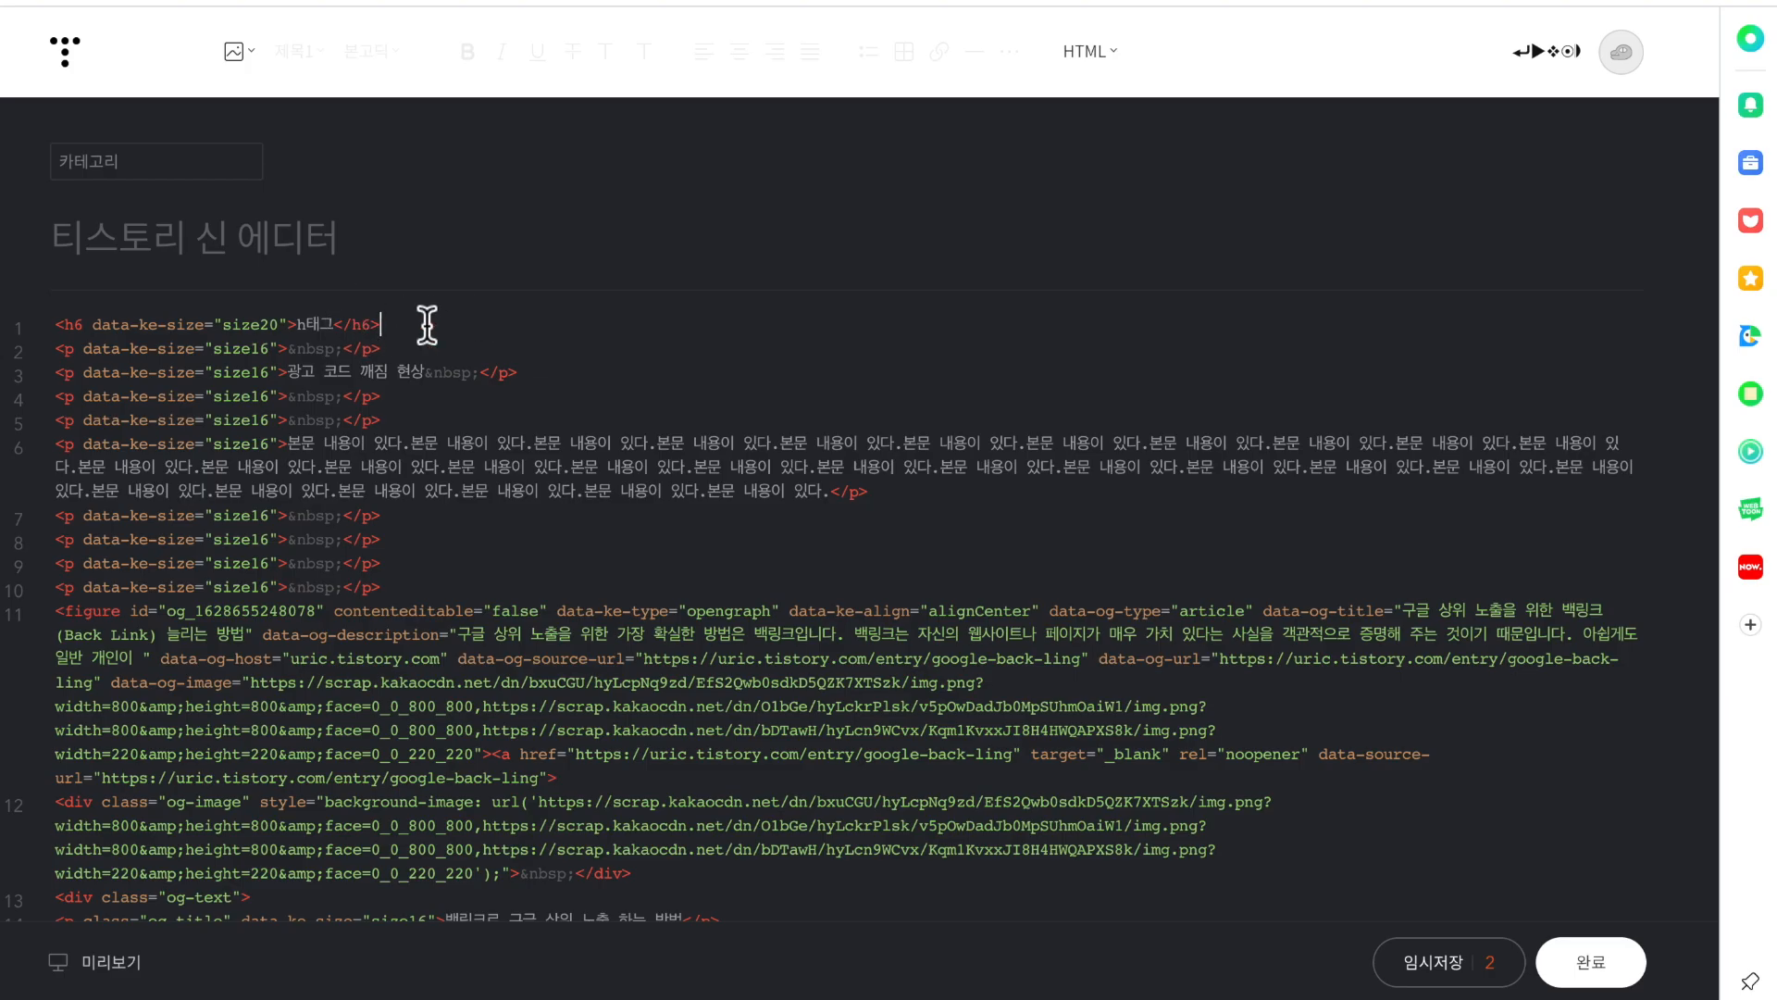
{"action": "left_click", "coordinate": [1093, 53]}
{"action": "left_click", "coordinate": [1104, 129]}
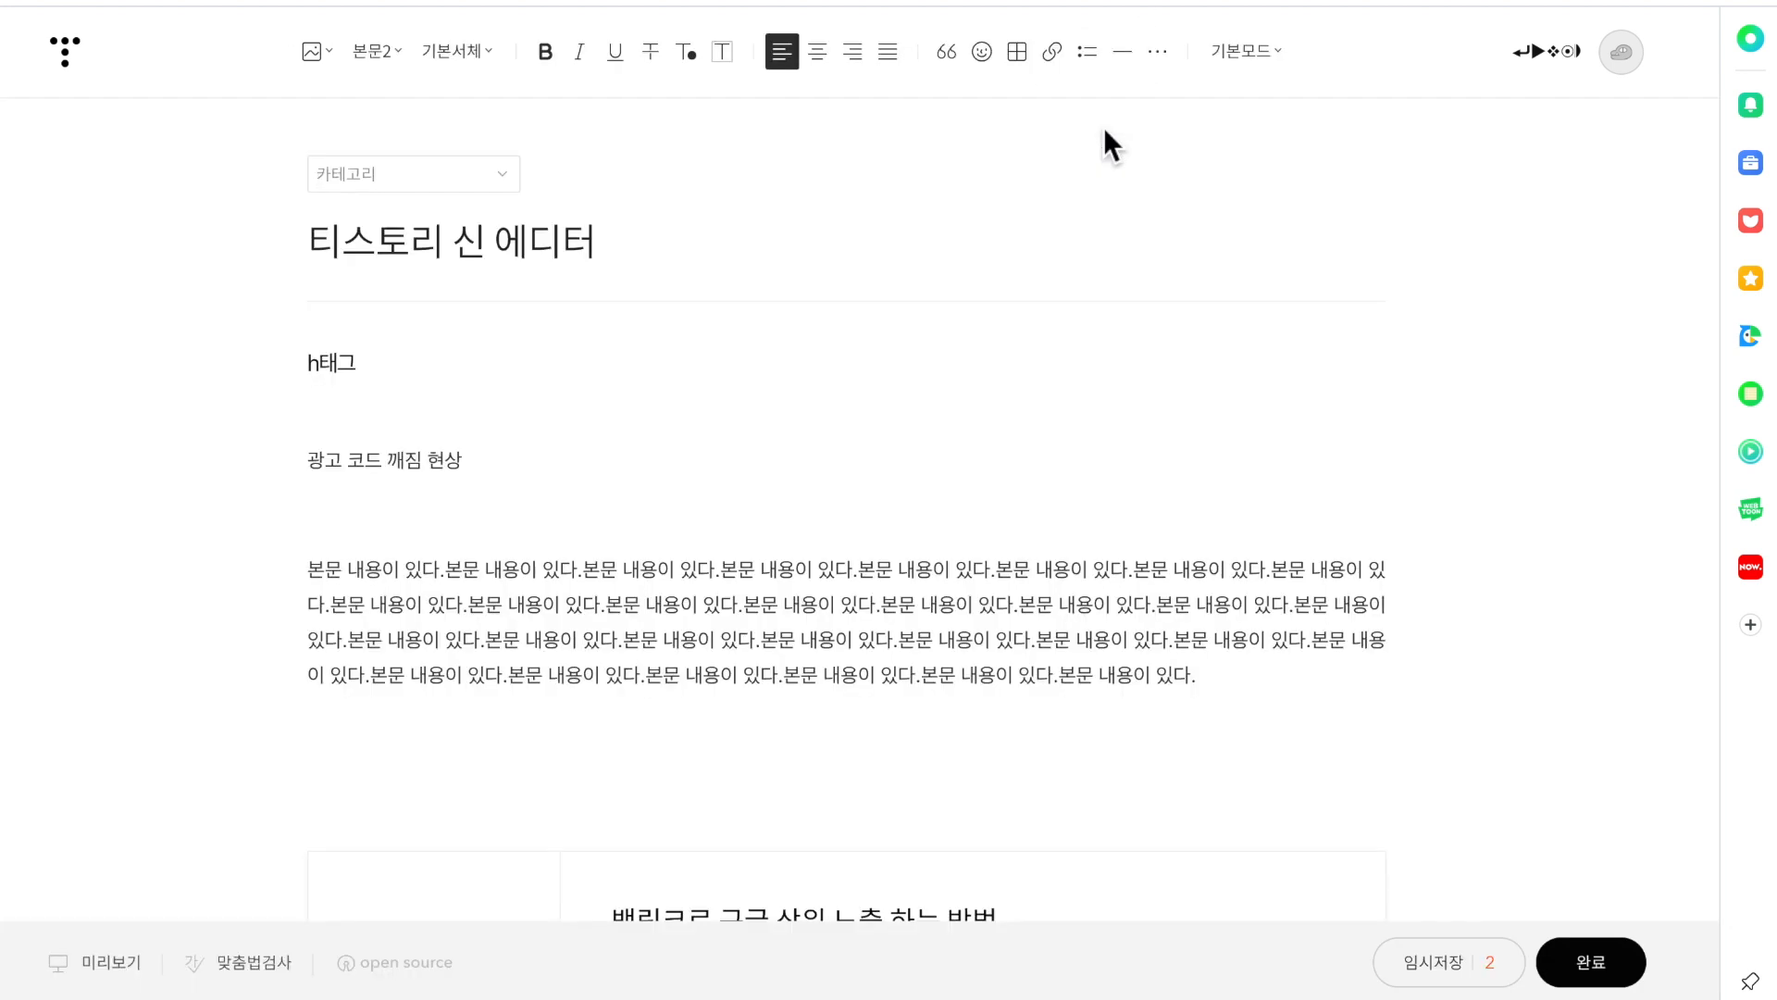
- Insert one more blank line between the "h태그" heading and the "광고 코드 깨짐 현상" line
{"action": "left_click", "coordinate": [441, 421]}
{"action": "key", "text": "Return"}
- Try bold, italic and underline on the "광고 코드 깨짐 현상" line and clear the formatting again
{"action": "left_click_drag", "start_coordinate": [465, 496], "coordinate": [130, 501]}
{"action": "key", "text": "ctrl+b"}
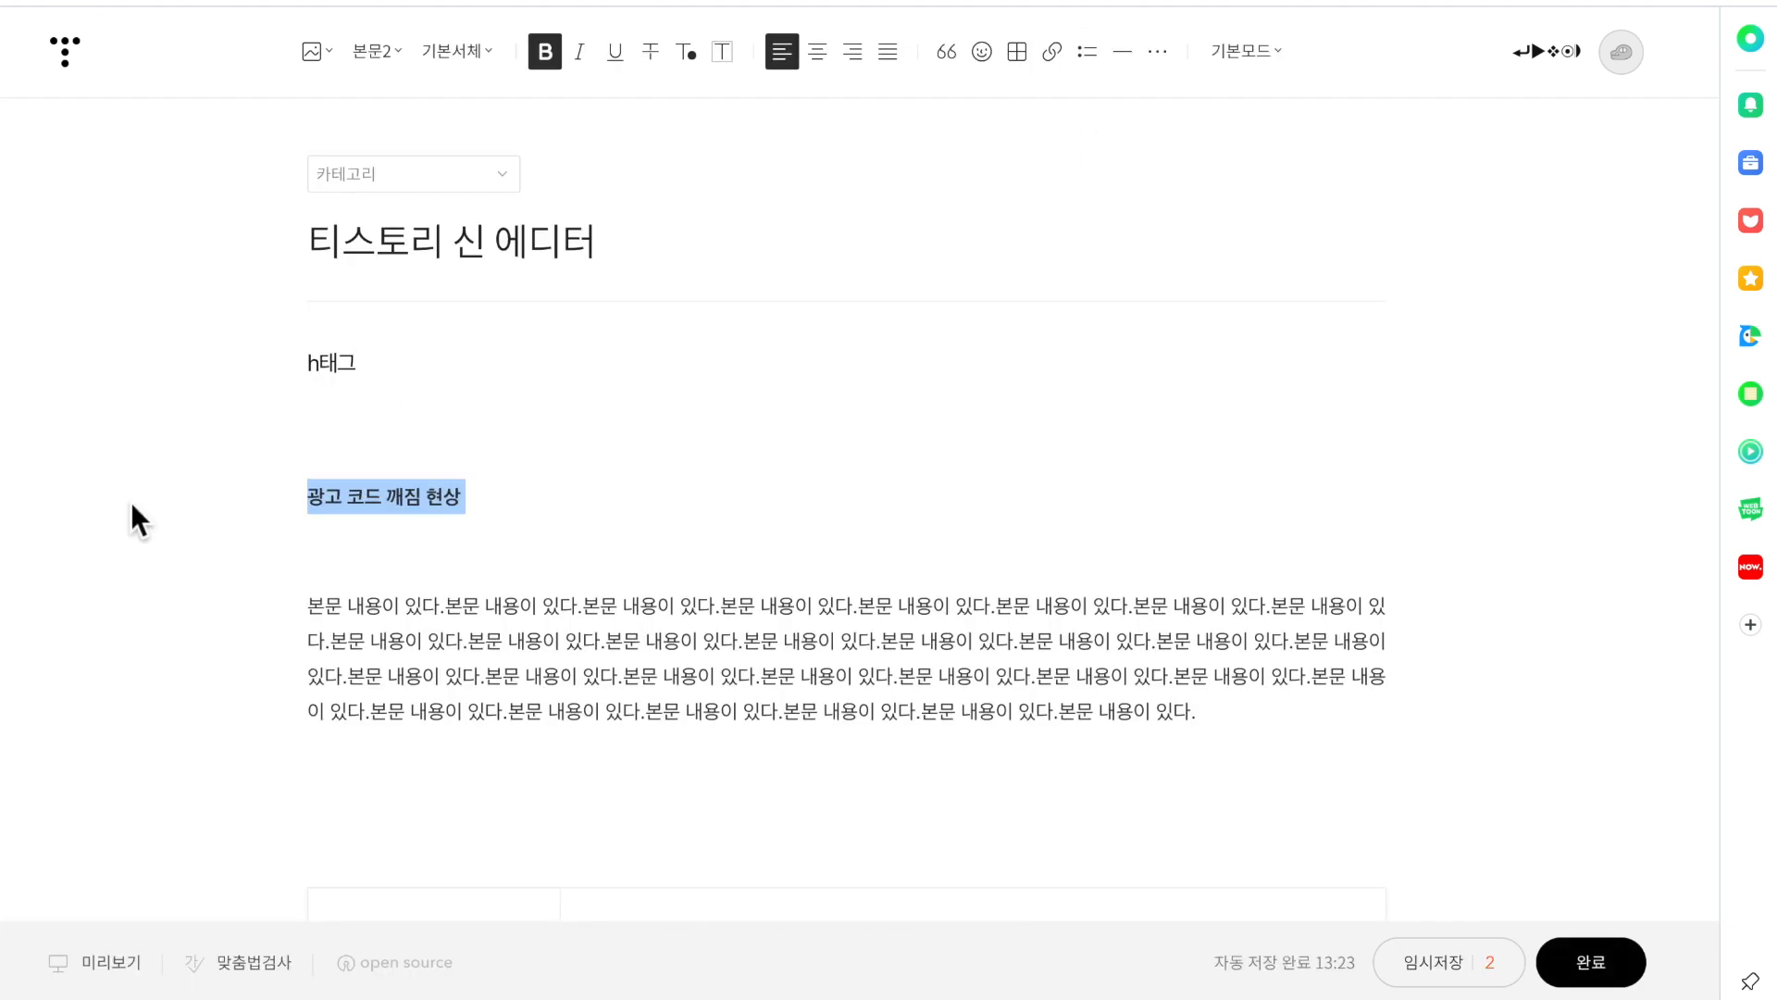
{"action": "key", "text": "ctrl+i"}
{"action": "key", "text": "ctrl+u"}
{"action": "key", "text": "ctrl+u"}
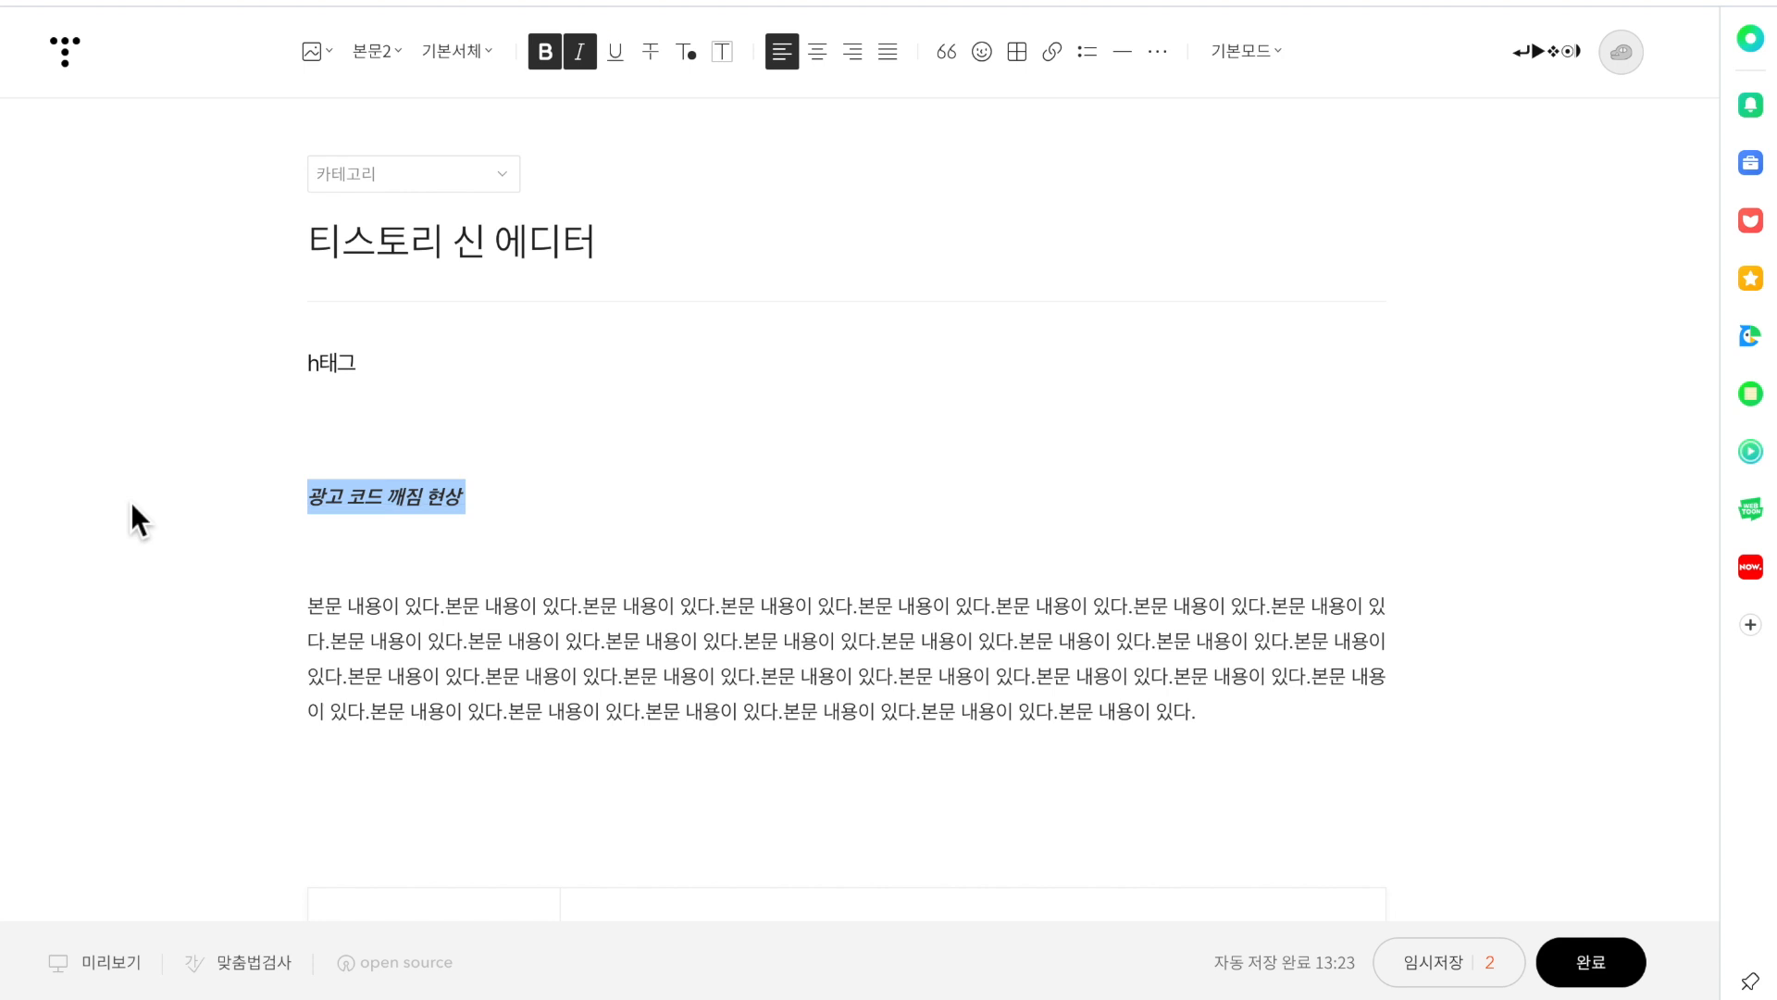
{"action": "key", "text": "ctrl+i"}
{"action": "key", "text": "ctrl+u"}
{"action": "key", "text": "ctrl+i"}
{"action": "key", "text": "ctrl+u"}
{"action": "key", "text": "ctrl+i"}
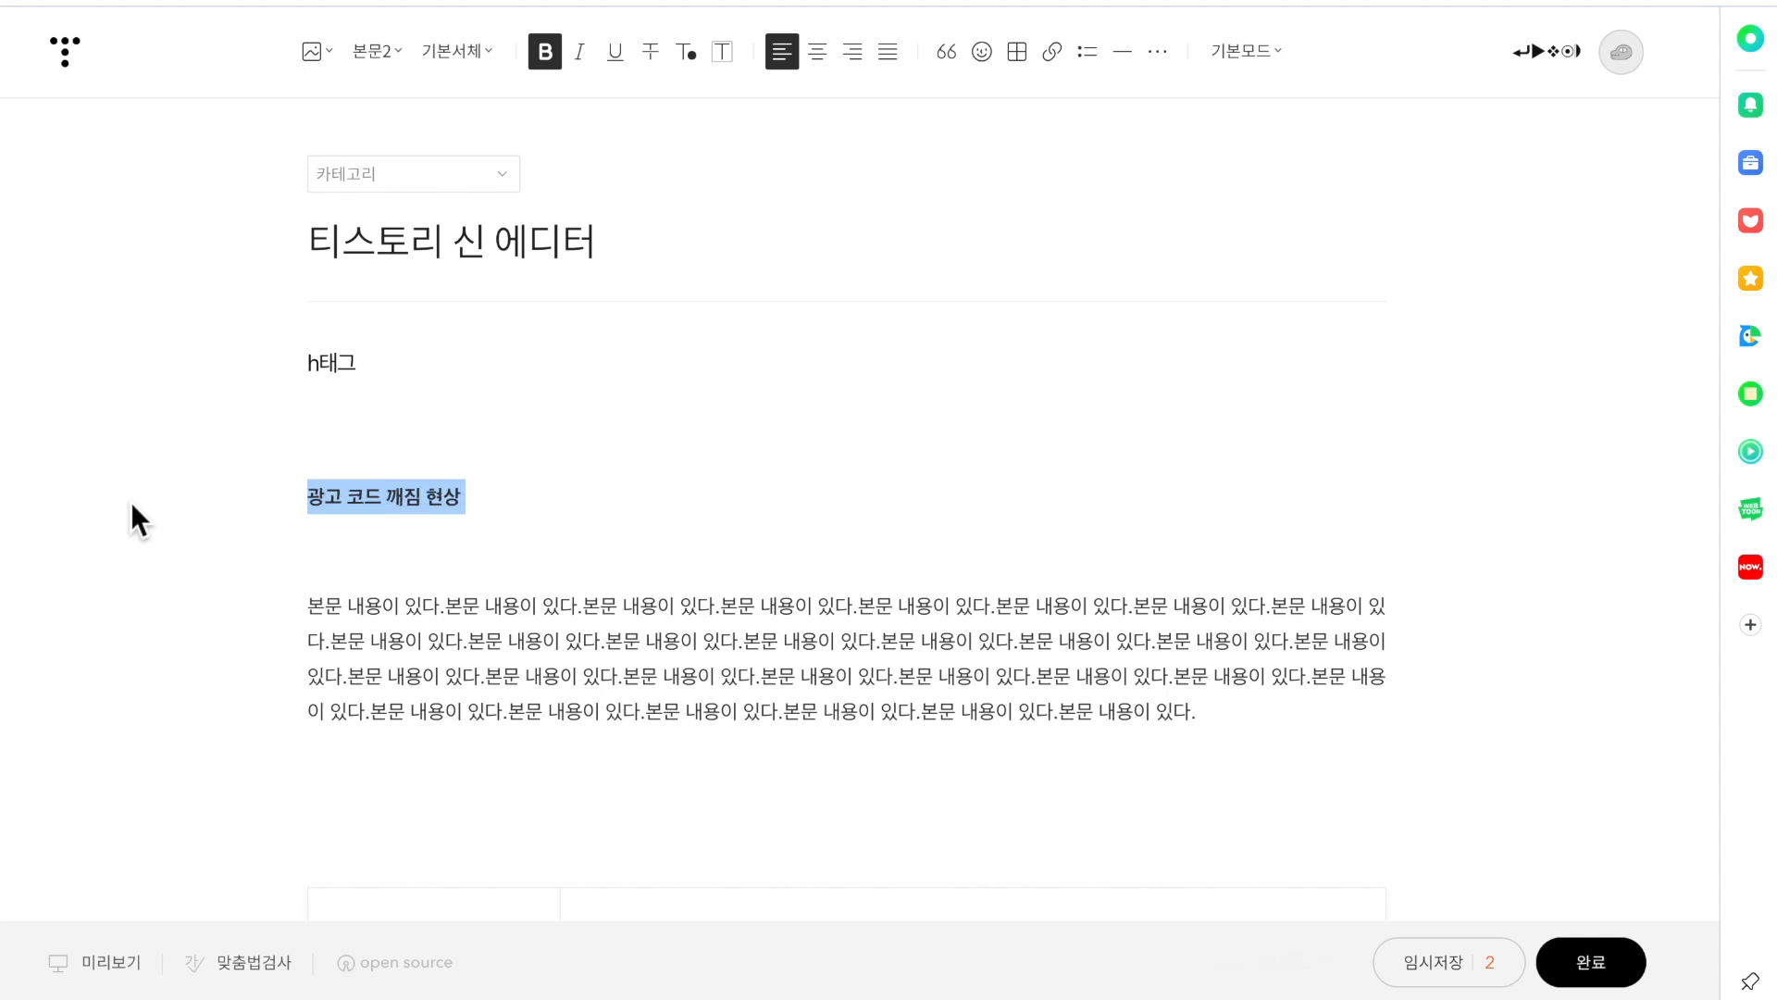
{"action": "key", "text": "ctrl+b"}
{"action": "left_click", "coordinate": [555, 505]}
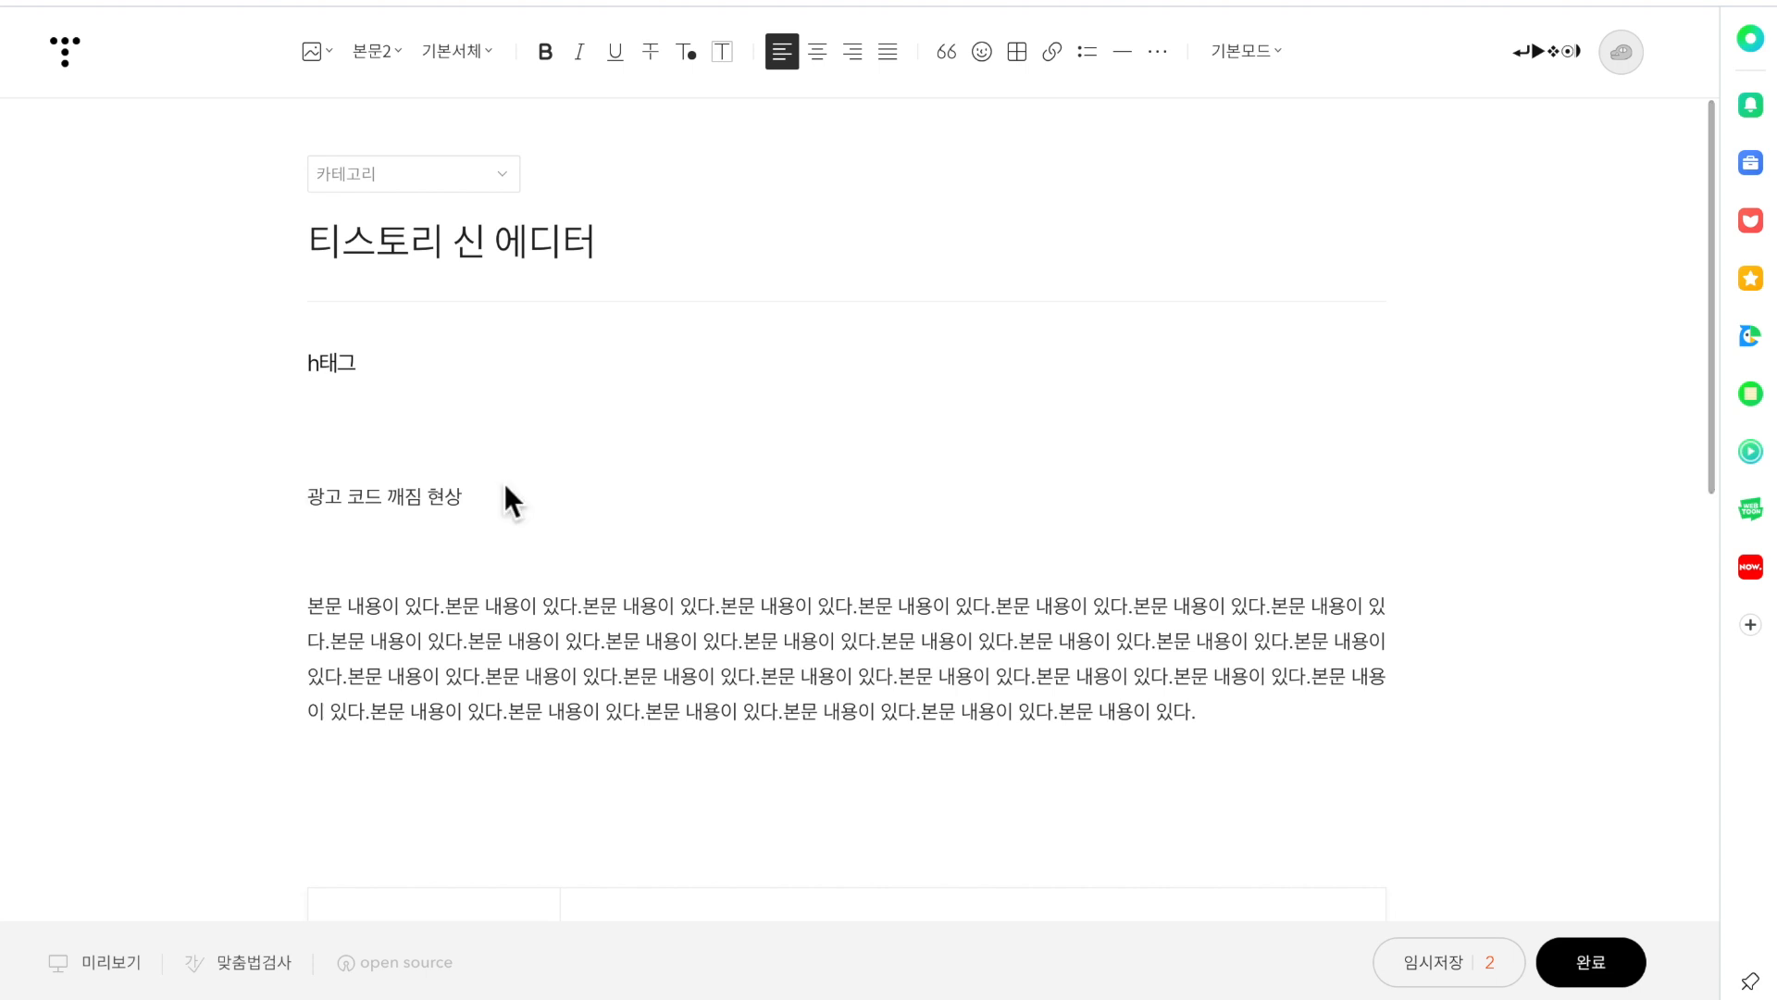
- Jump the text cursor to the end of the post and back to its beginning, twice
{"action": "key", "text": "super+Down"}
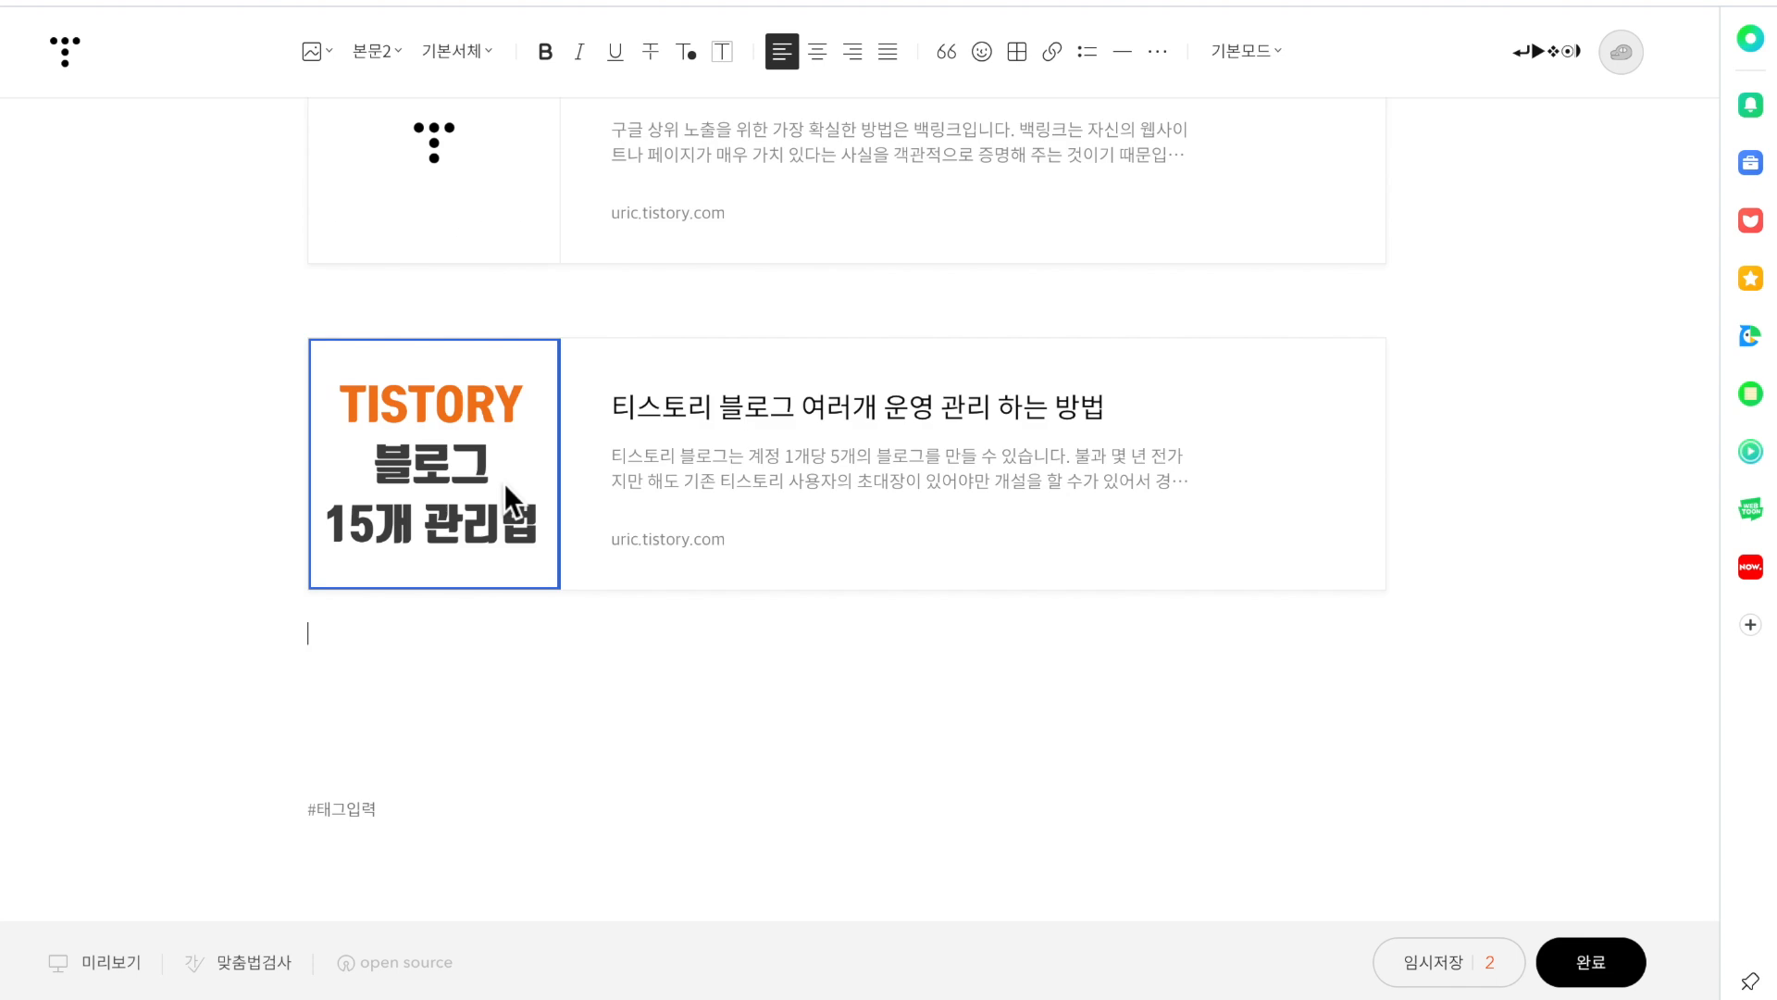
{"action": "key", "text": "super+Up"}
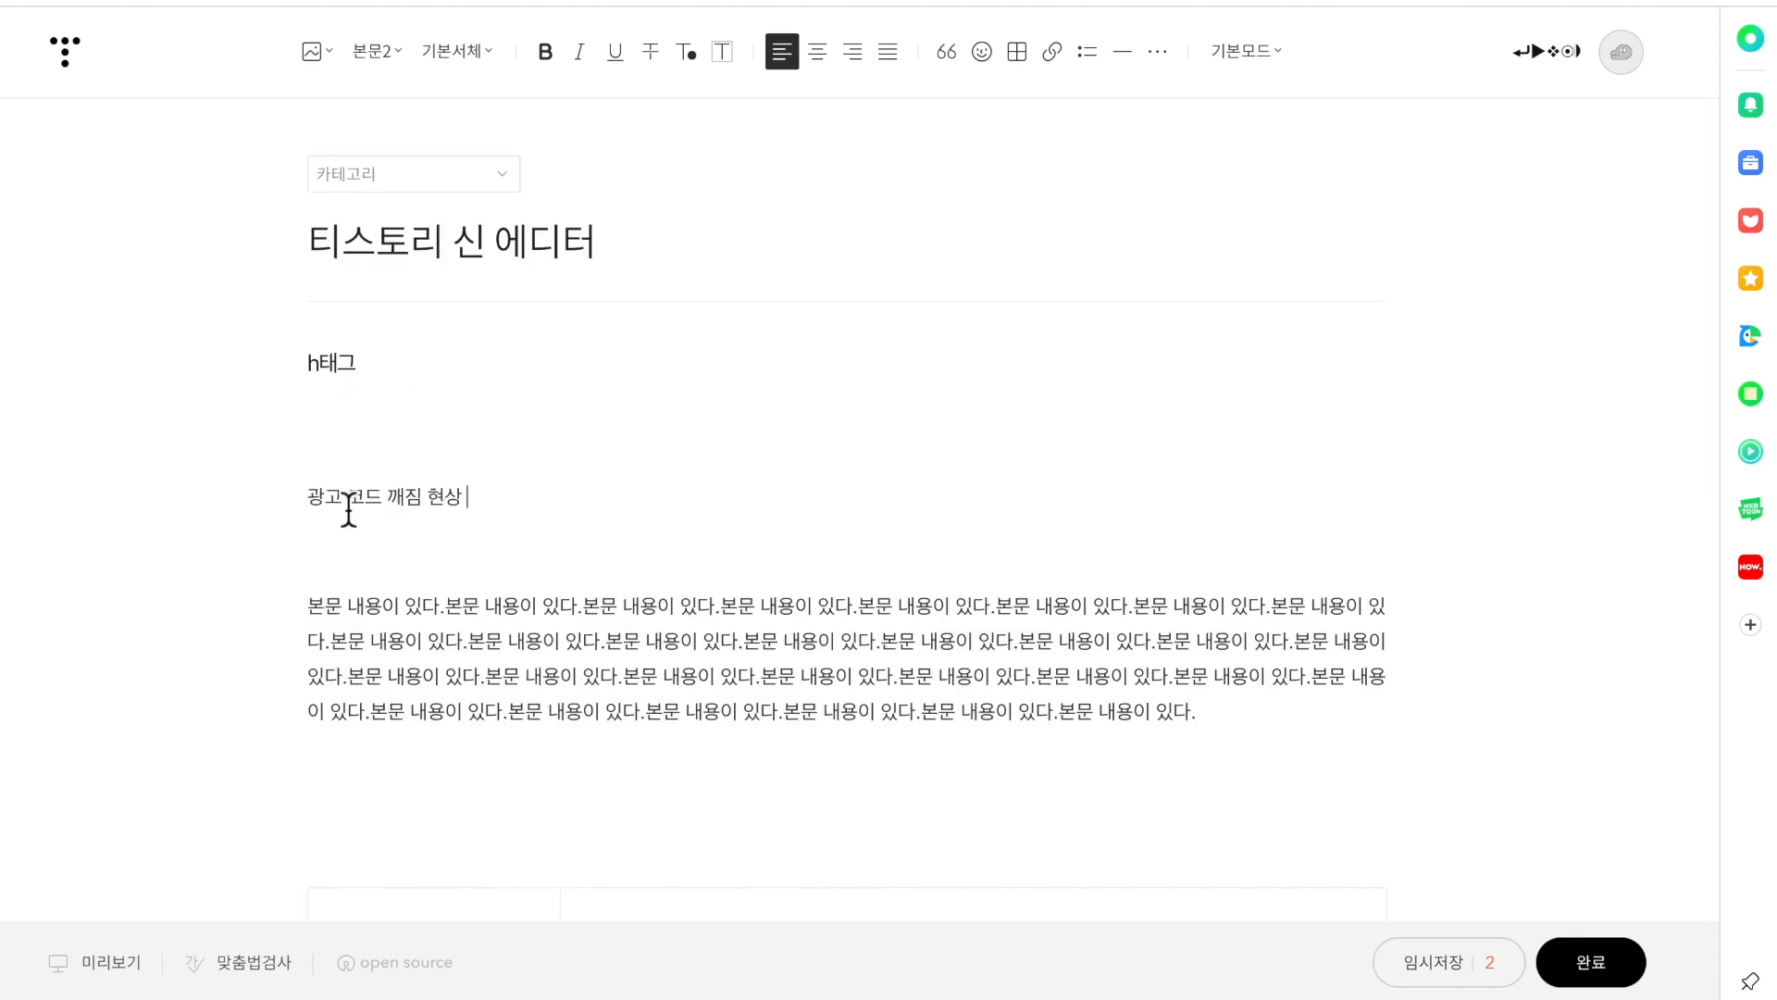
{"action": "key", "text": "super+Down"}
{"action": "key", "text": "super+Up"}
- Try selecting the post content from around "광고 코드 깨짐 현상" to the end, and clear the selection at that line
{"action": "left_click", "coordinate": [537, 504]}
{"action": "key", "text": "shift+Home"}
{"action": "key", "text": "ctrl+a"}
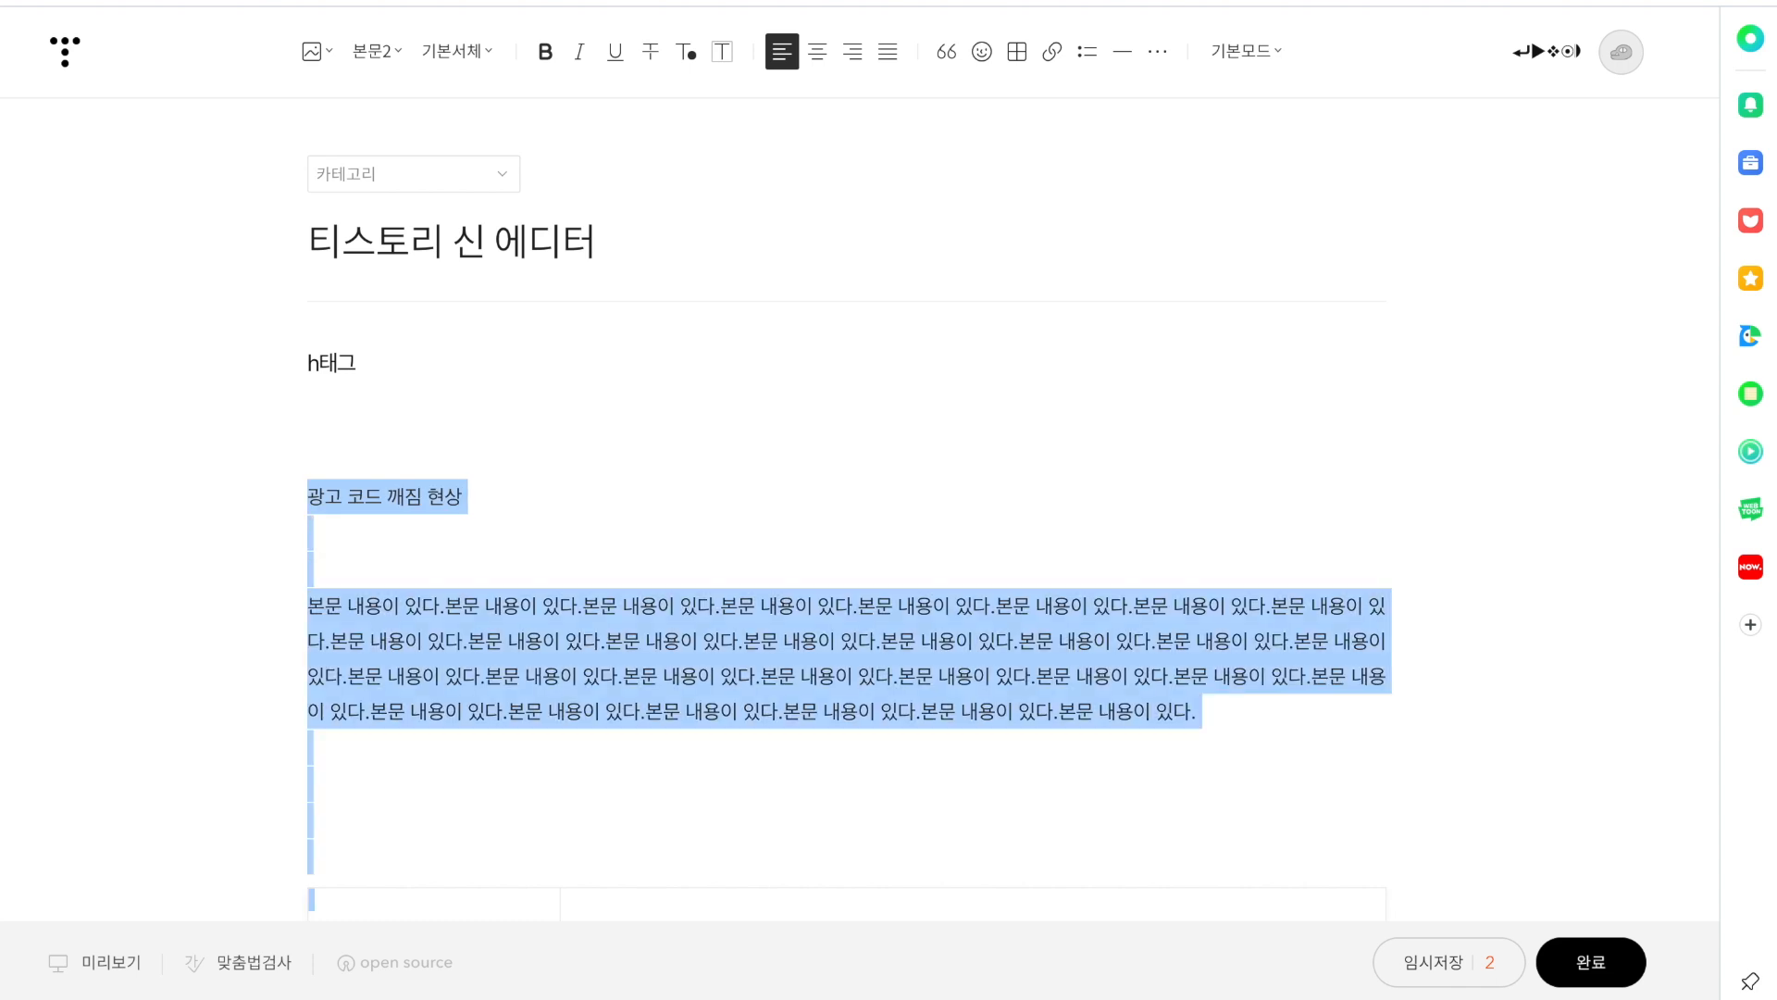
{"action": "left_click", "coordinate": [610, 565]}
{"action": "key", "text": "shift+super+Down"}
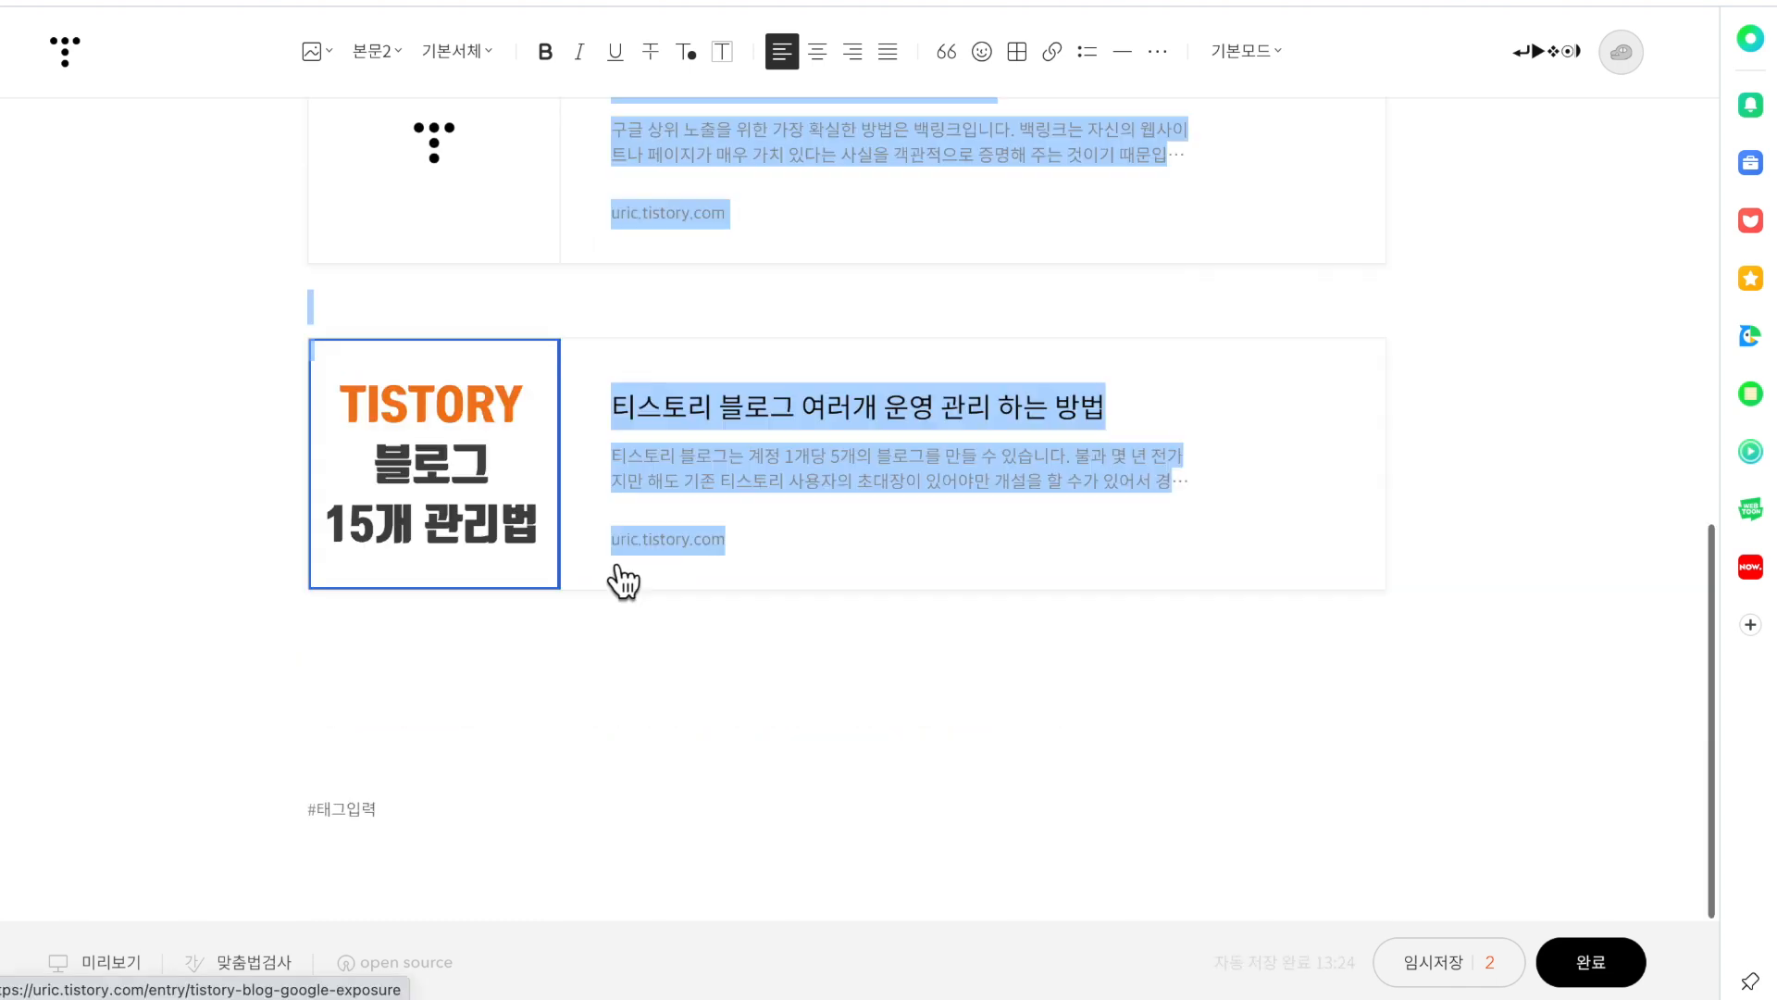
{"action": "scroll", "coordinate": [624, 583], "scroll_direction": "up", "scroll_amount": 3}
{"action": "scroll", "coordinate": [624, 582], "scroll_direction": "up", "scroll_amount": 5}
{"action": "left_click", "coordinate": [500, 517]}
{"action": "left_click", "coordinate": [498, 515]}
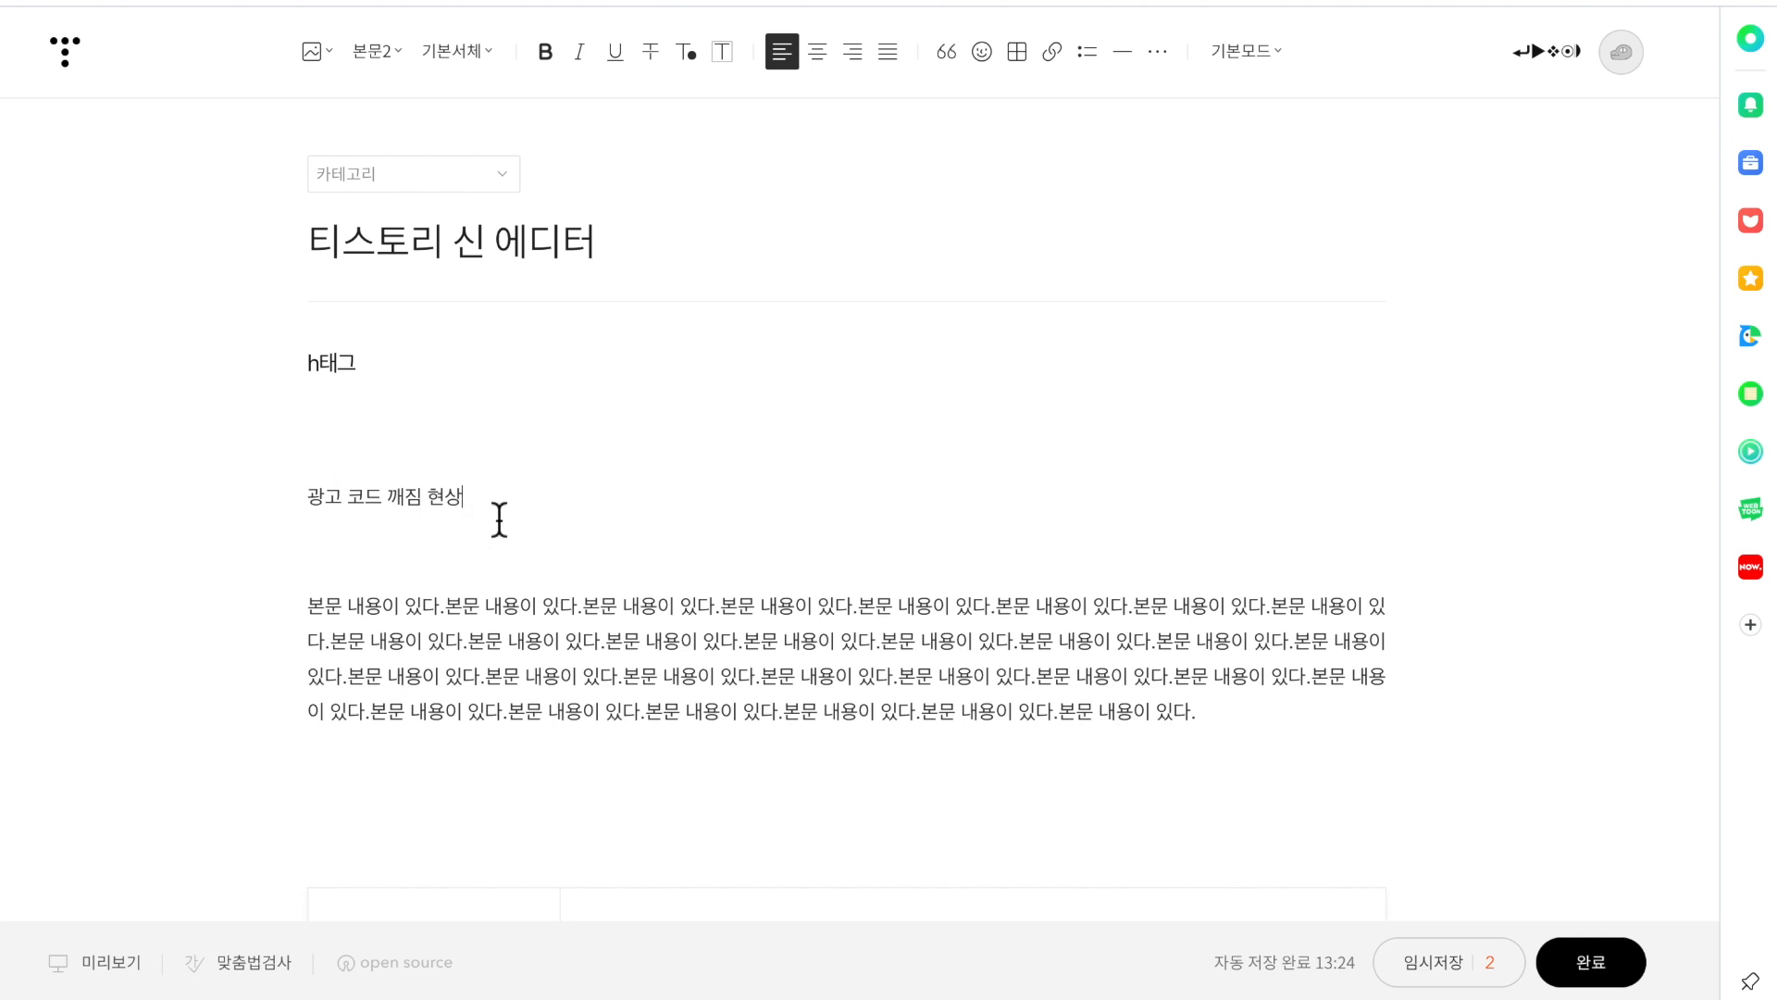
- Delete the entire post body and undo the deletion
{"action": "key", "text": "super+a"}
{"action": "key", "text": "BackSpace"}
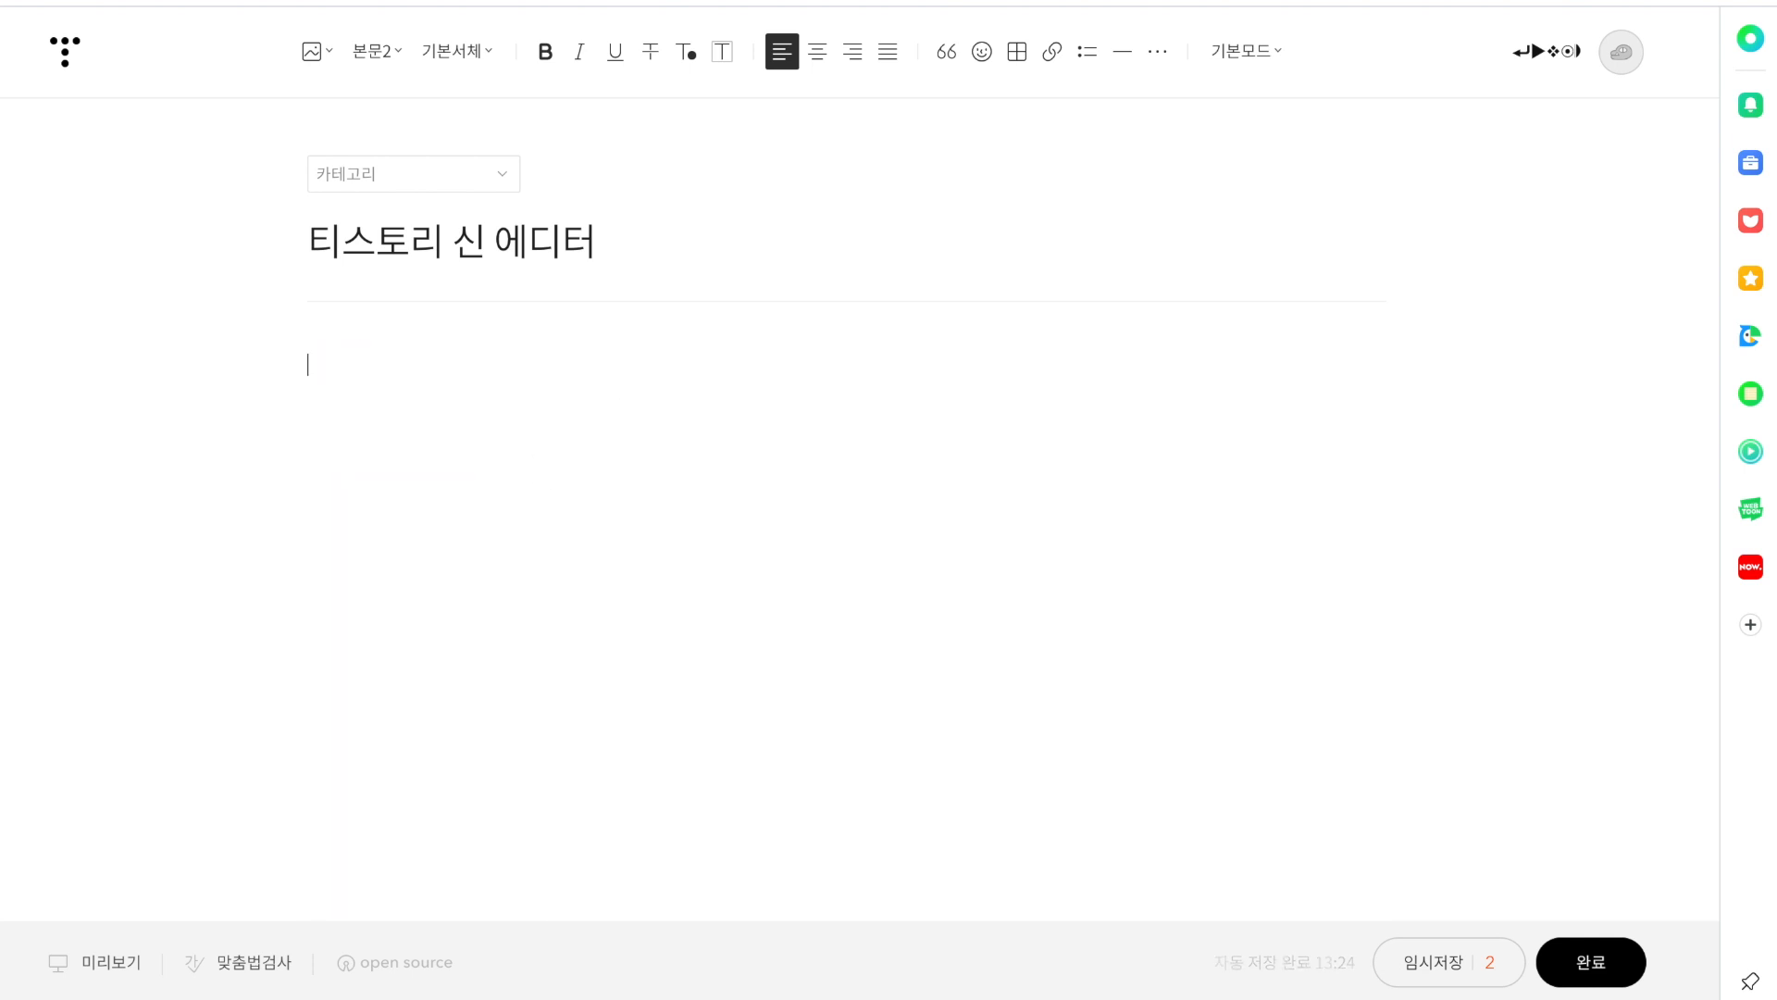
{"action": "key", "text": "super+z"}
- Below "광고 코드 깨짐 현상", add lines "h 태그 : 콘트롤 + 옵션 + 숫자", "이동 : 커맨드 + 방향키", "선택 : 커맨드 + 쉬프트 + 방향키", "실행취소 : 커맨드 + z"
{"action": "left_click", "coordinate": [792, 505]}
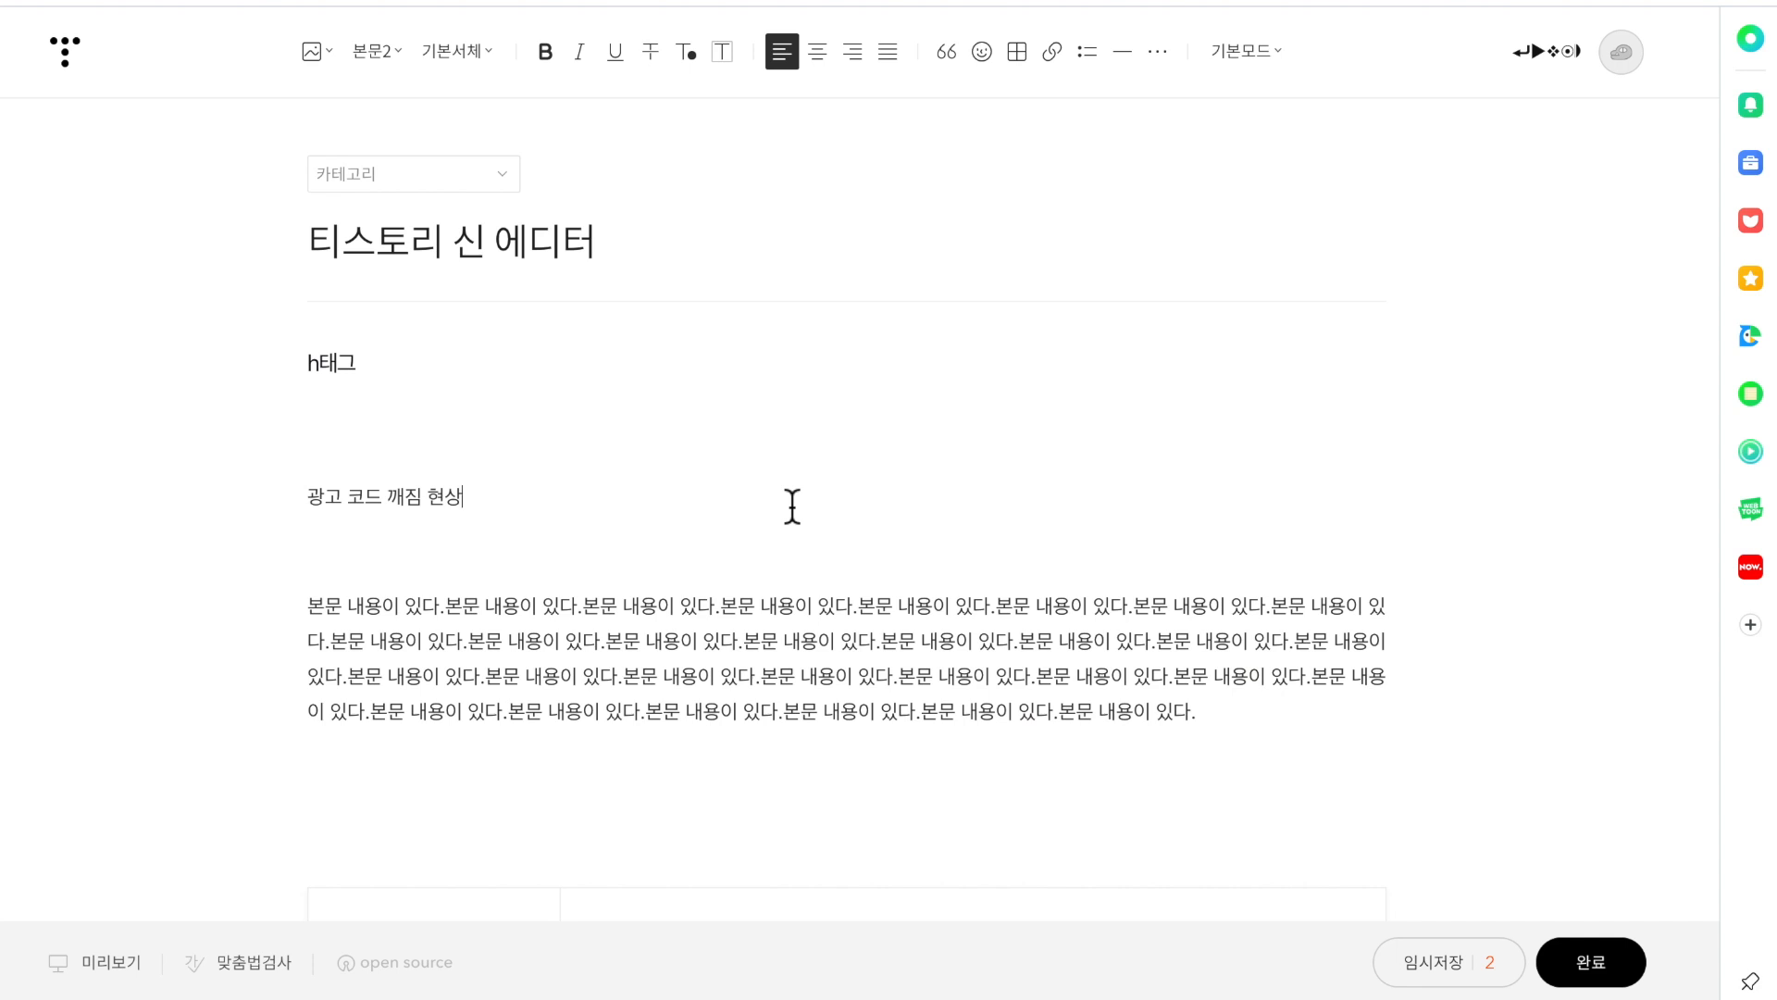
{"action": "key", "text": "Return"}
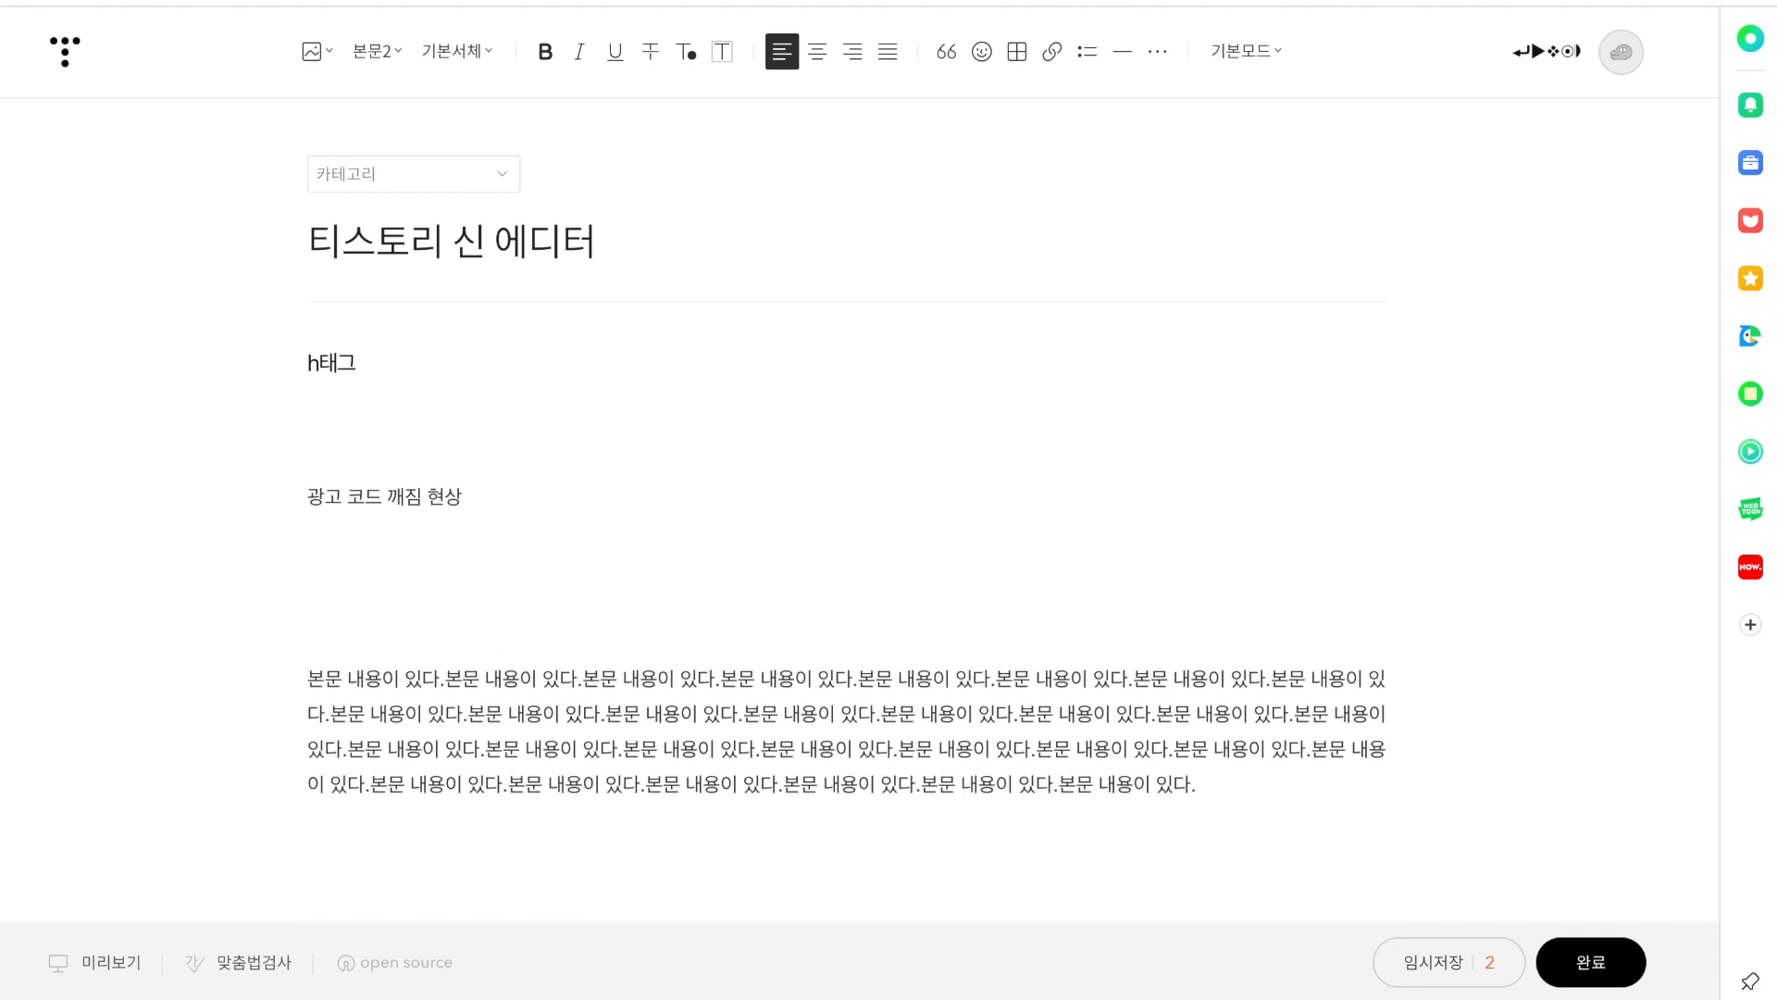
{"action": "type", "text": "h 태그 : 콘트롤 + 옵션 + 숫자 이동 : 커맨드 + 방향키 선택 : 커맨드 + 쉬프트 + 방향키 실행취소 : 커맨드 + z"}
- Highlight the four shortcut notes to review them and clear the selection
{"action": "left_click_drag", "start_coordinate": [519, 678], "coordinate": [298, 589]}
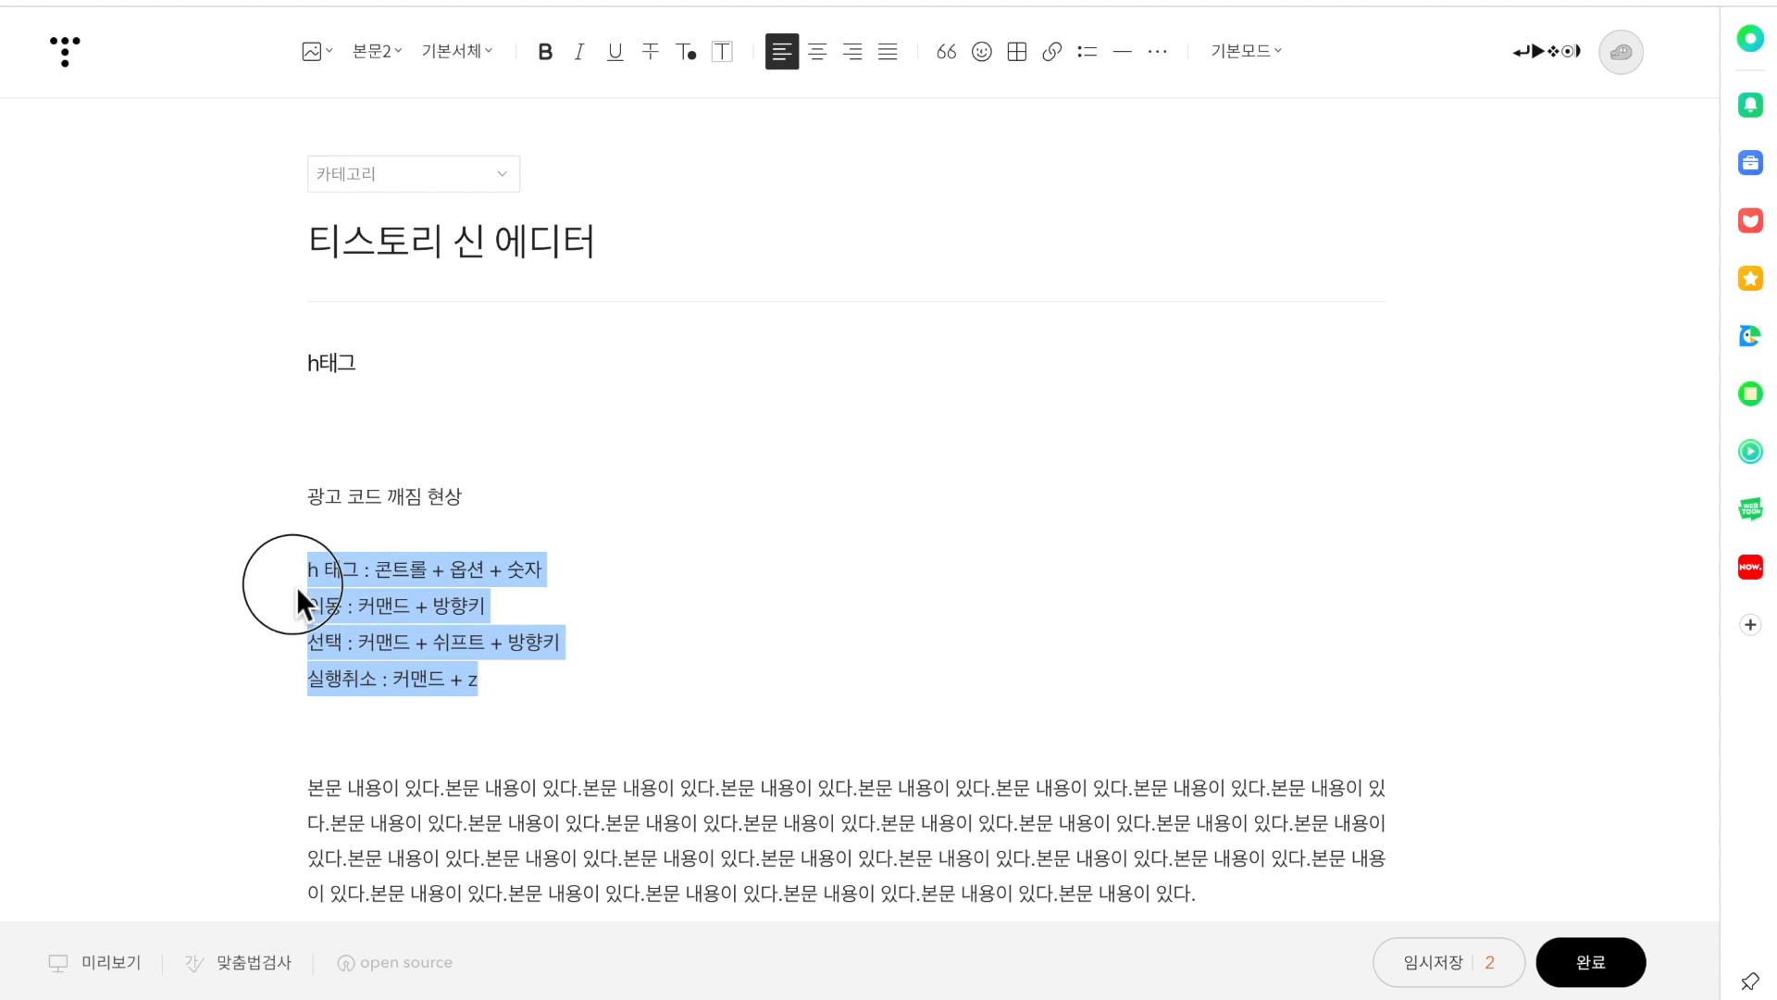
{"action": "left_click", "coordinate": [524, 523]}
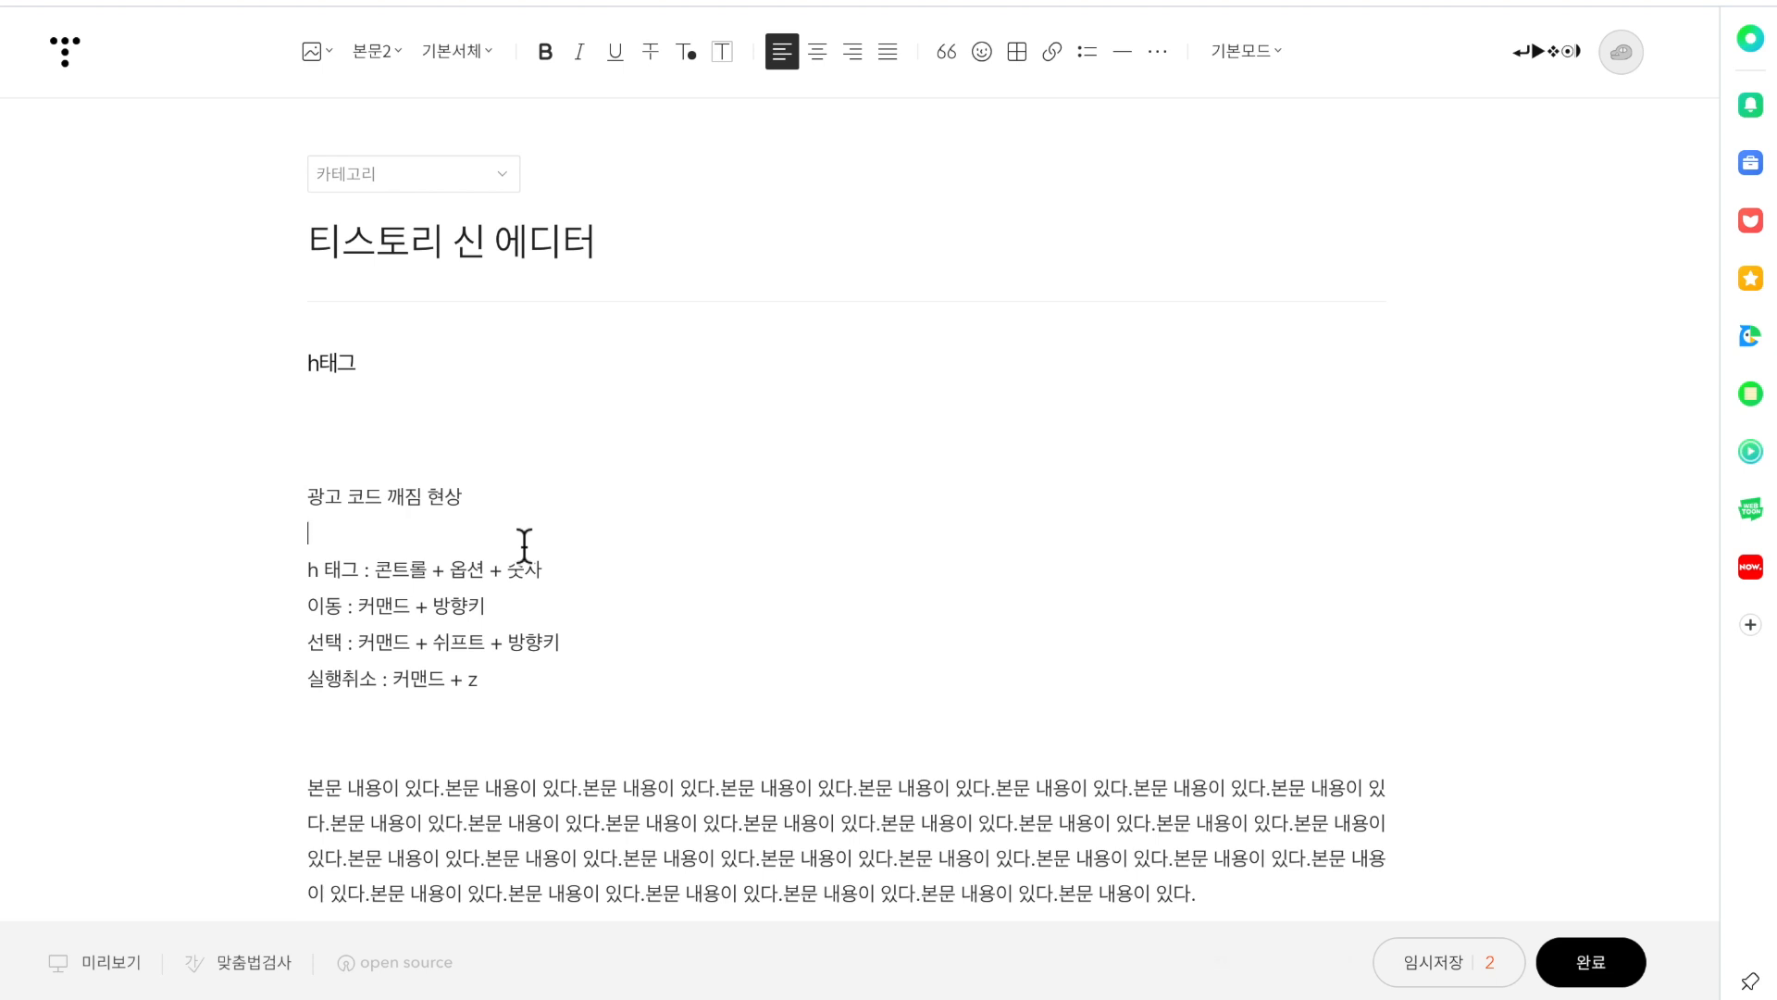
{"action": "left_click_drag", "start_coordinate": [298, 569], "coordinate": [514, 692]}
{"action": "left_click", "coordinate": [647, 702]}
{"action": "left_click", "coordinate": [416, 593]}
{"action": "left_click", "coordinate": [514, 693]}
{"action": "mouse_move", "coordinate": [312, 575]}
{"action": "left_mouse_down"}
{"action": "mouse_move", "coordinate": [512, 726]}
{"action": "mouse_move", "coordinate": [306, 566]}
{"action": "left_mouse_up"}
{"action": "left_click", "coordinate": [520, 682]}
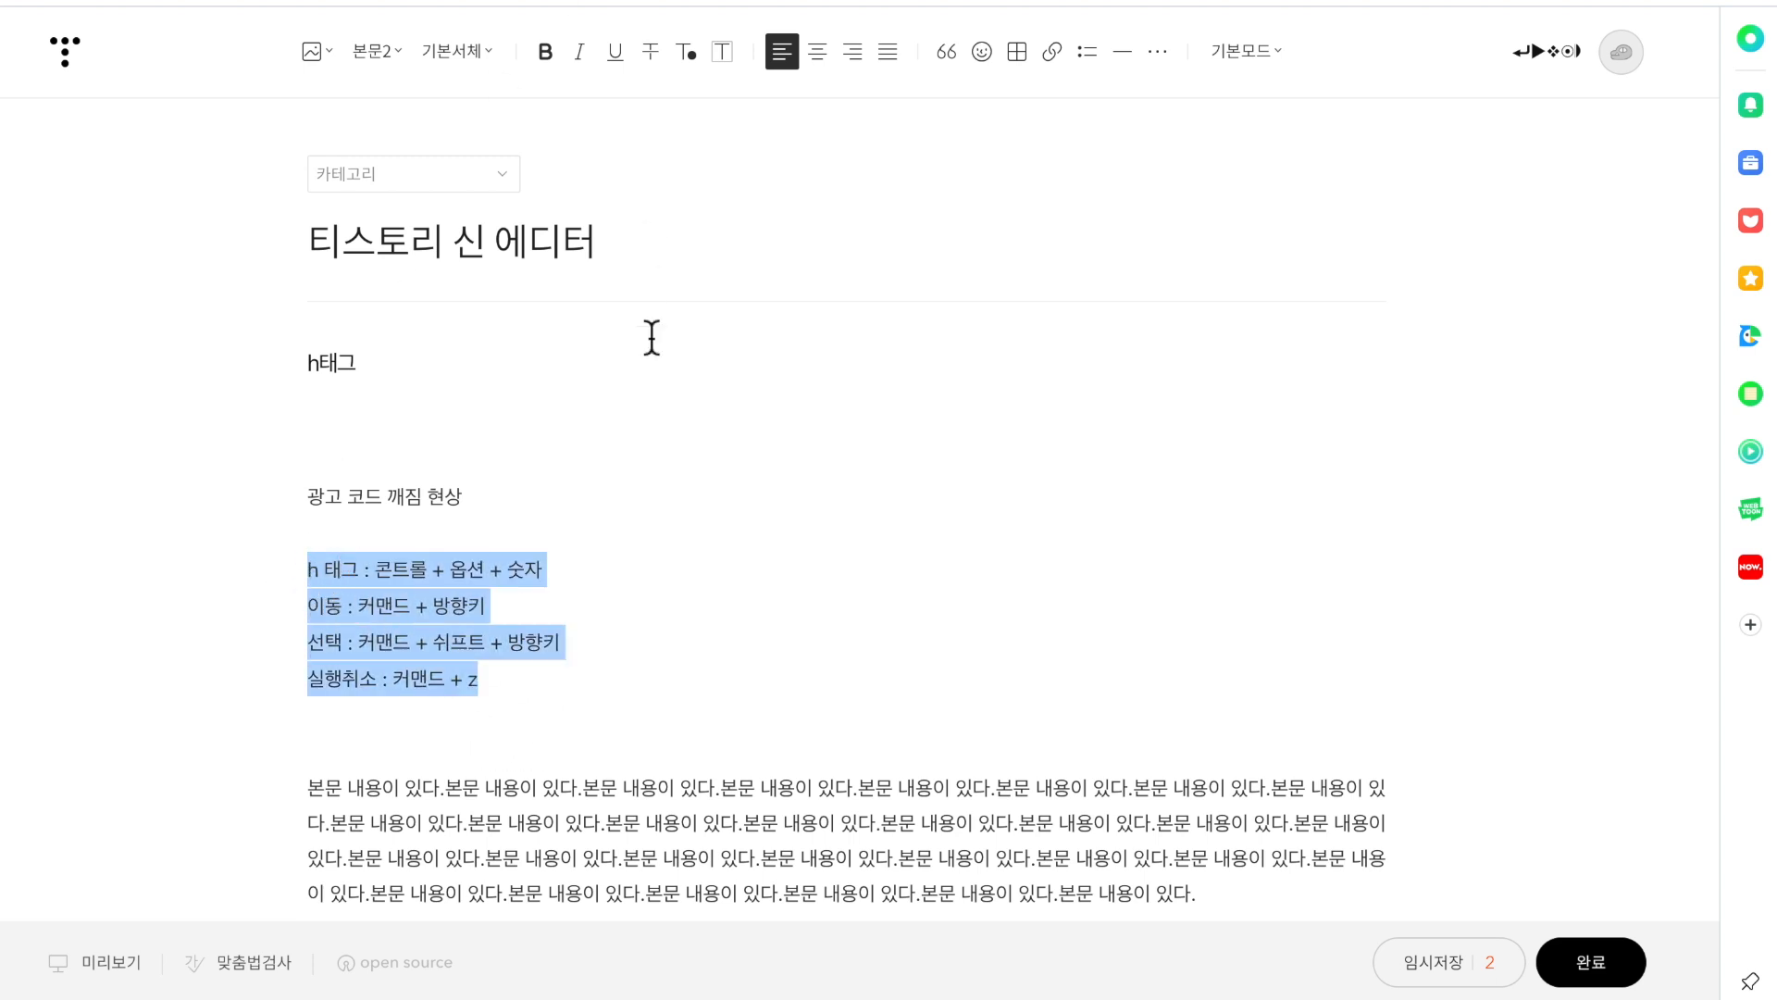
{"action": "left_click", "coordinate": [522, 602]}
{"action": "left_click_drag", "start_coordinate": [303, 574], "coordinate": [506, 709]}
{"action": "left_click", "coordinate": [552, 680]}
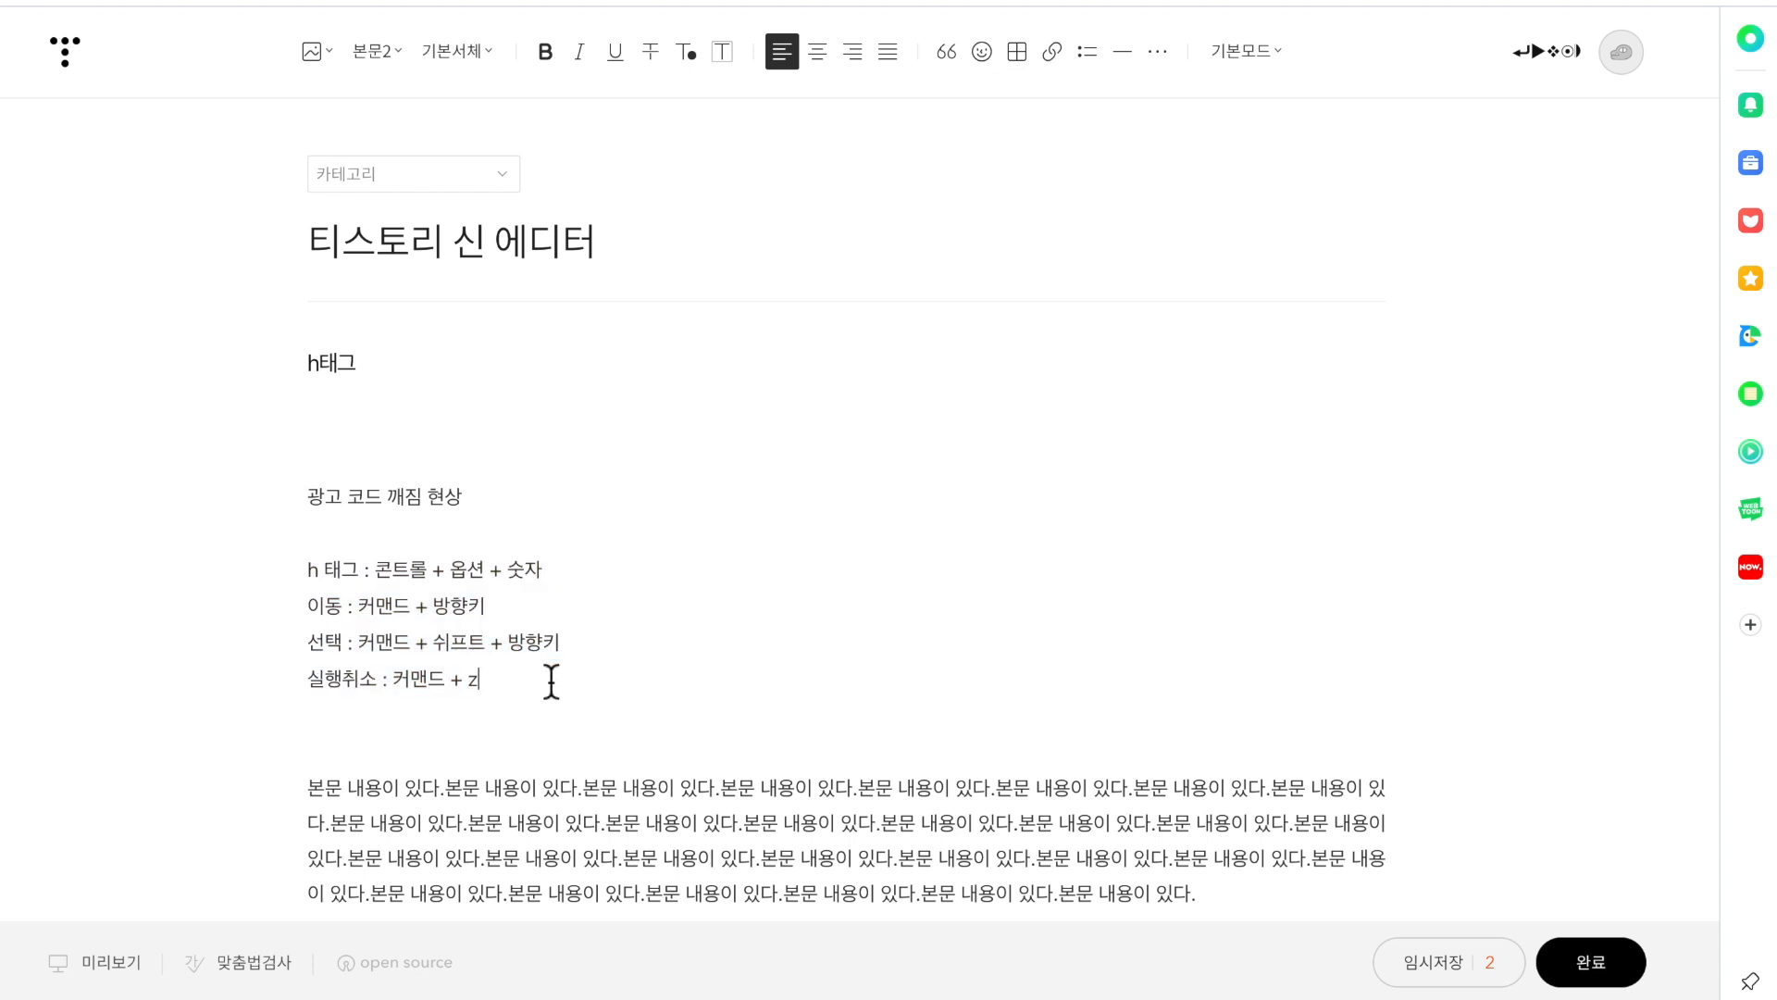
- Look through the whole post, from the heading and shortcut notes down to the link cards and back
{"action": "scroll", "coordinate": [551, 680], "scroll_direction": "down", "scroll_amount": 4}
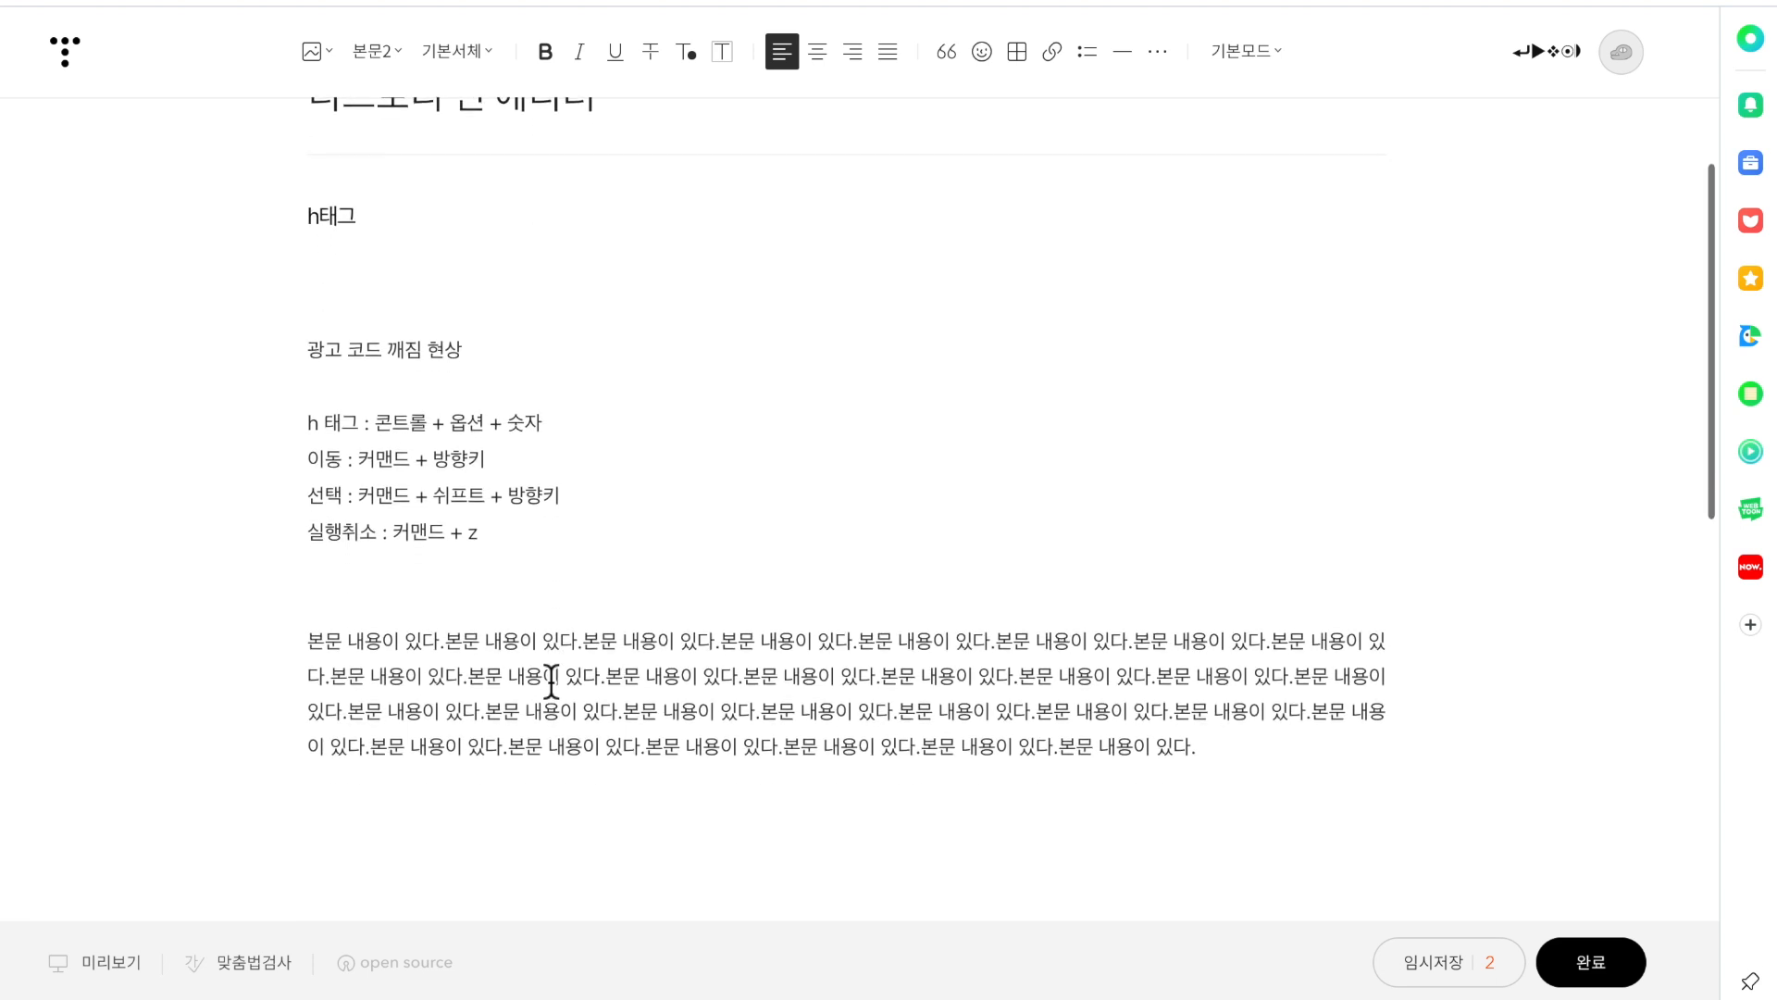
{"action": "scroll", "coordinate": [551, 680], "scroll_direction": "up", "scroll_amount": 2}
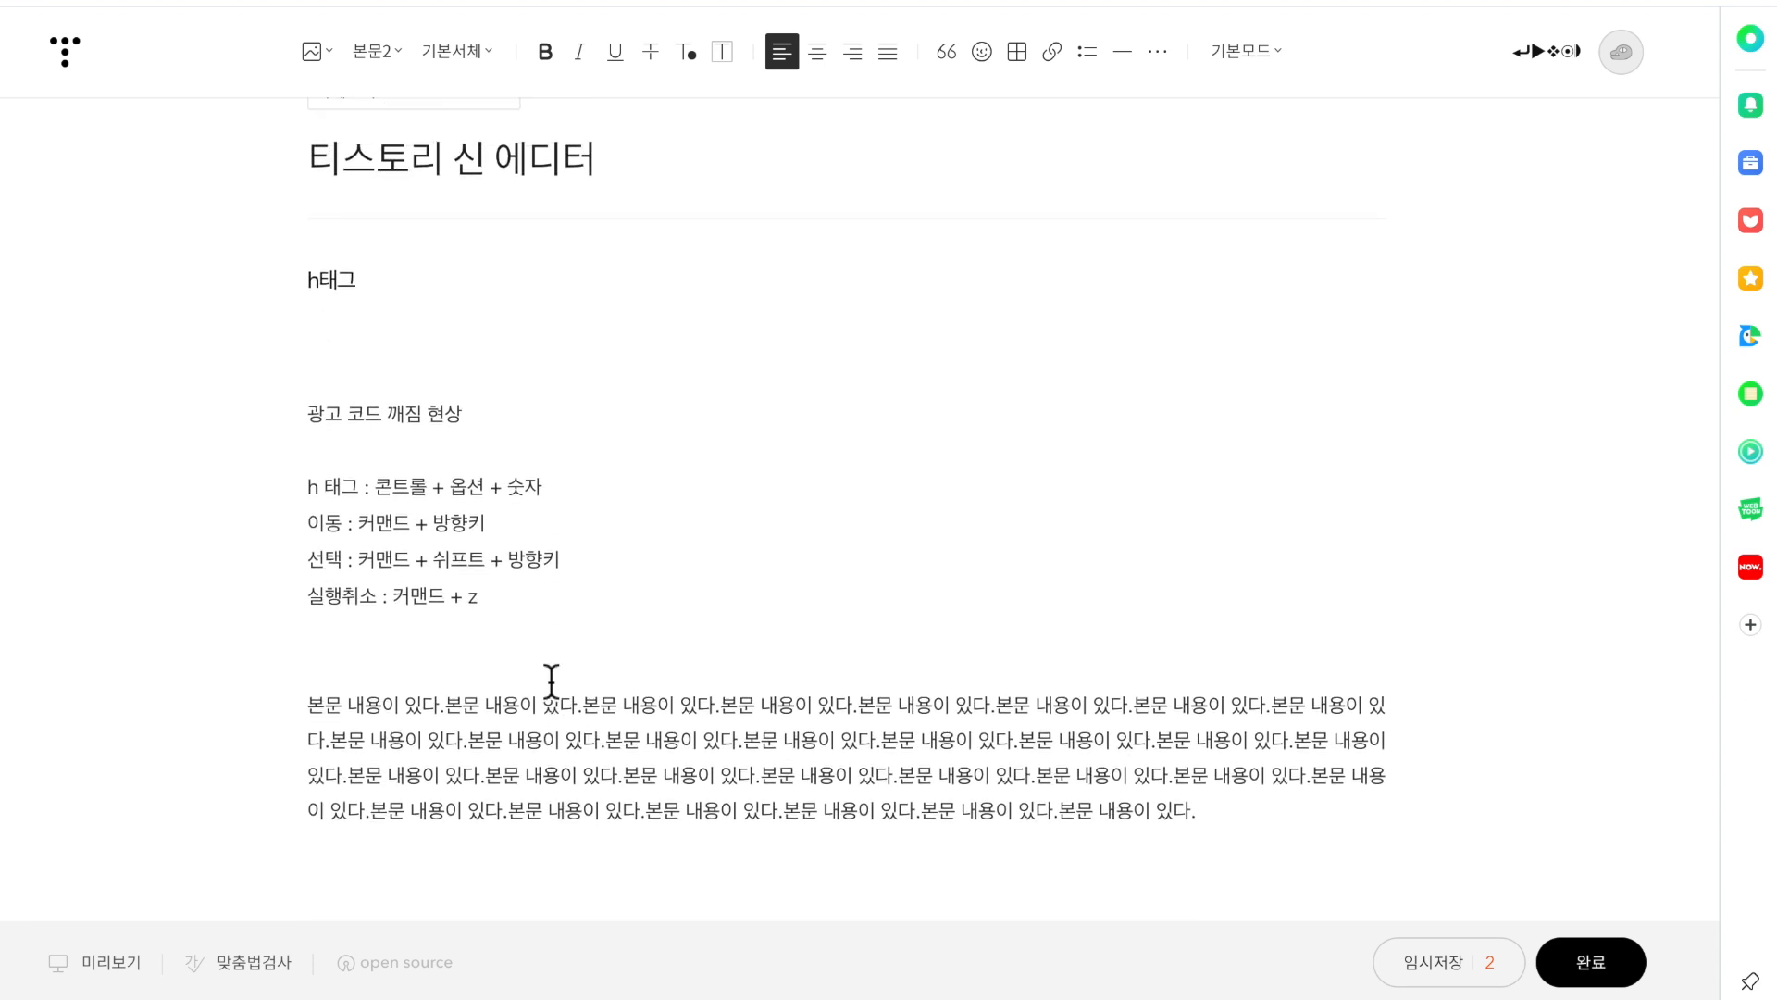
{"action": "scroll", "coordinate": [551, 681], "scroll_direction": "up", "scroll_amount": 1}
{"action": "scroll", "coordinate": [552, 680], "scroll_direction": "down", "scroll_amount": 2}
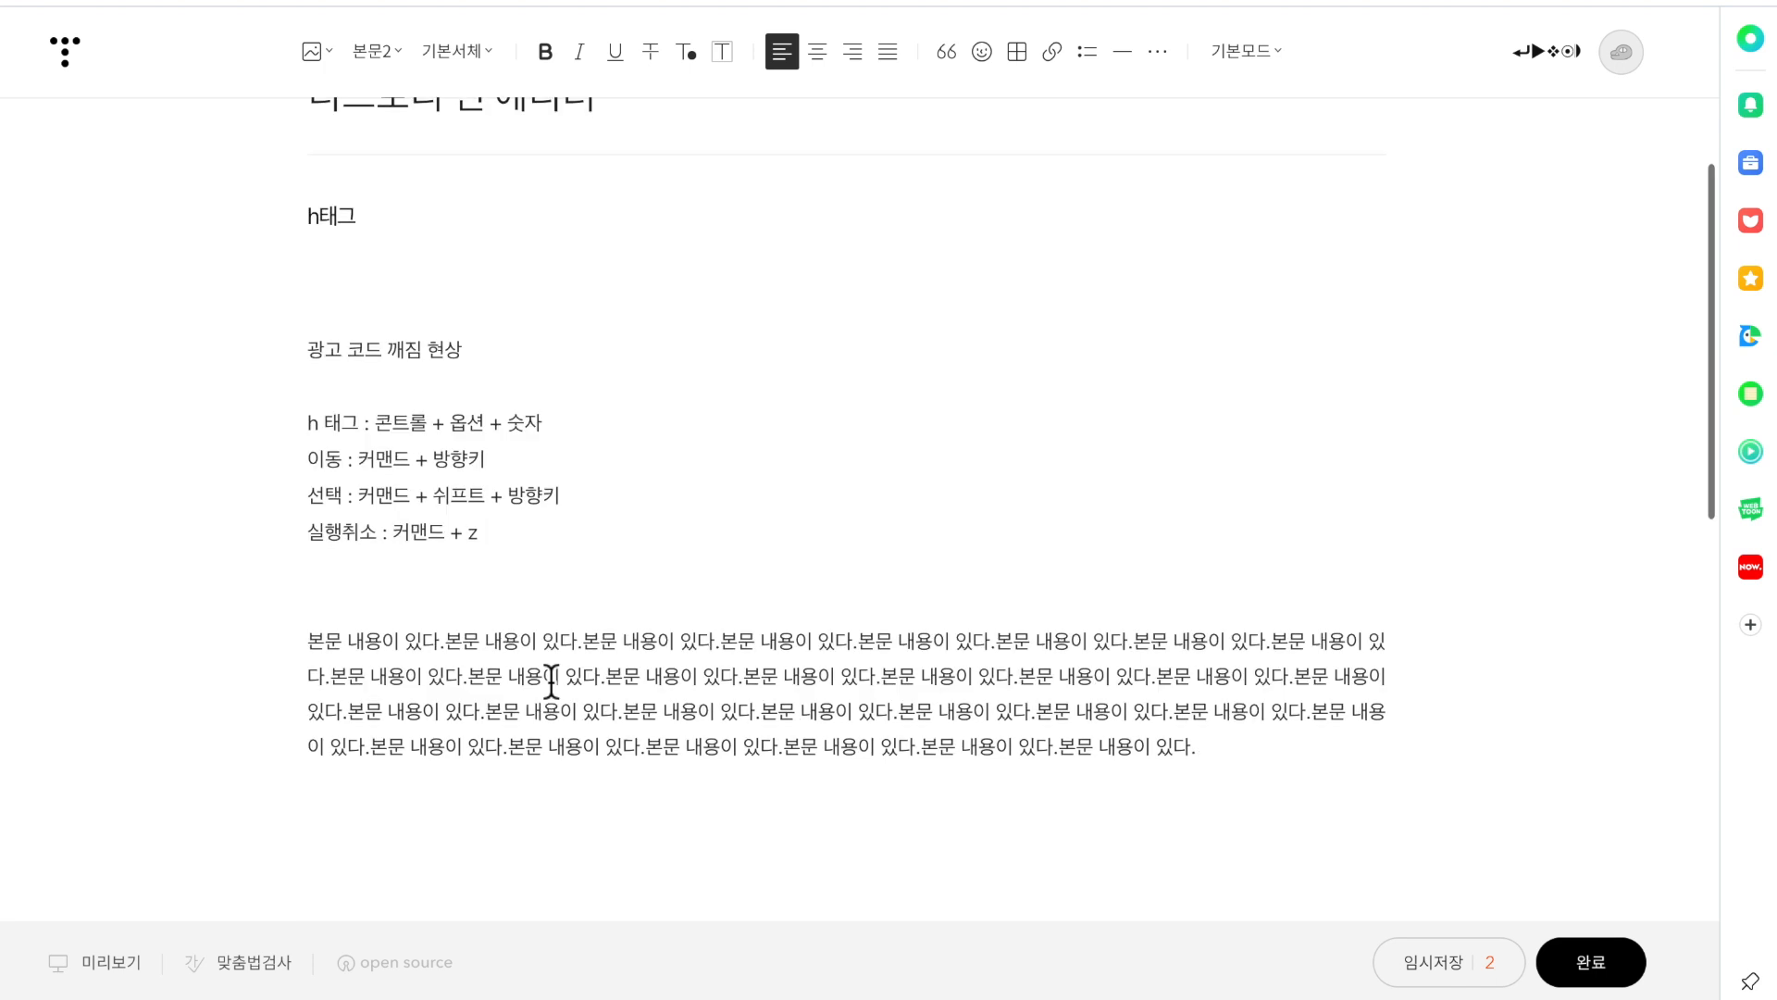
{"action": "scroll", "coordinate": [552, 682], "scroll_direction": "up", "scroll_amount": 3}
{"action": "scroll", "coordinate": [551, 683], "scroll_direction": "down", "scroll_amount": 15}
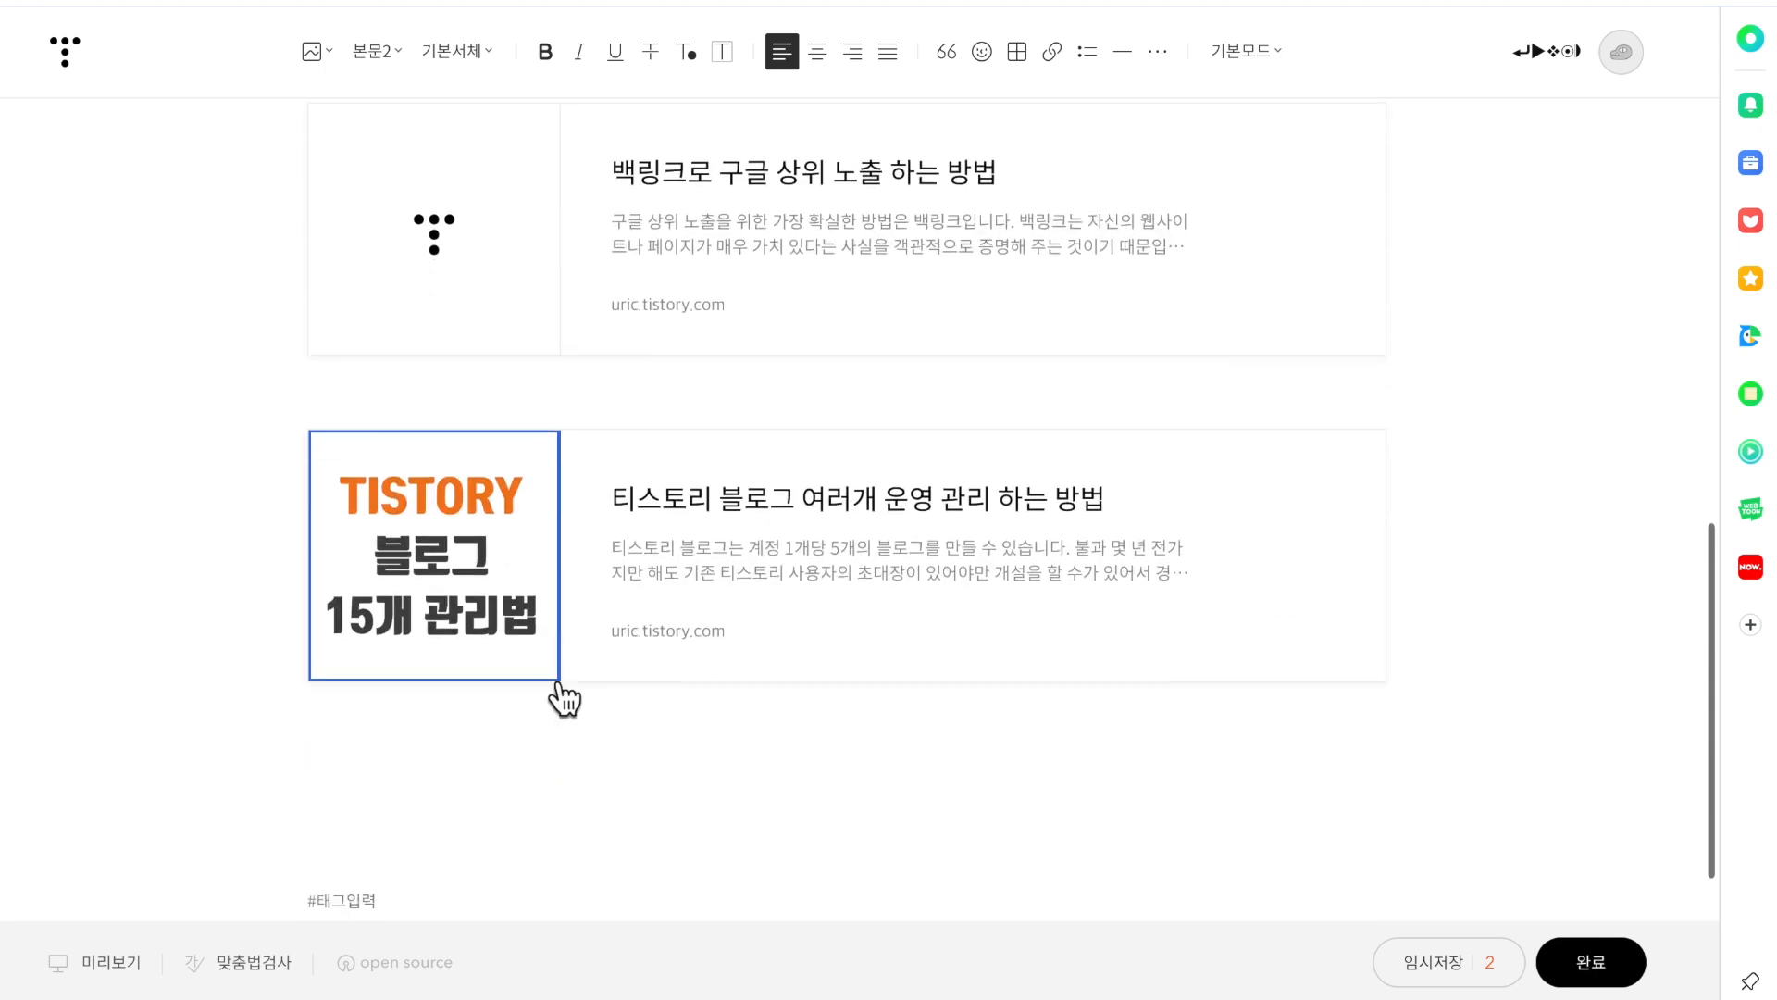
{"action": "scroll", "coordinate": [558, 696], "scroll_direction": "up", "scroll_amount": 1}
{"action": "scroll", "coordinate": [770, 720], "scroll_direction": "up", "scroll_amount": 15}
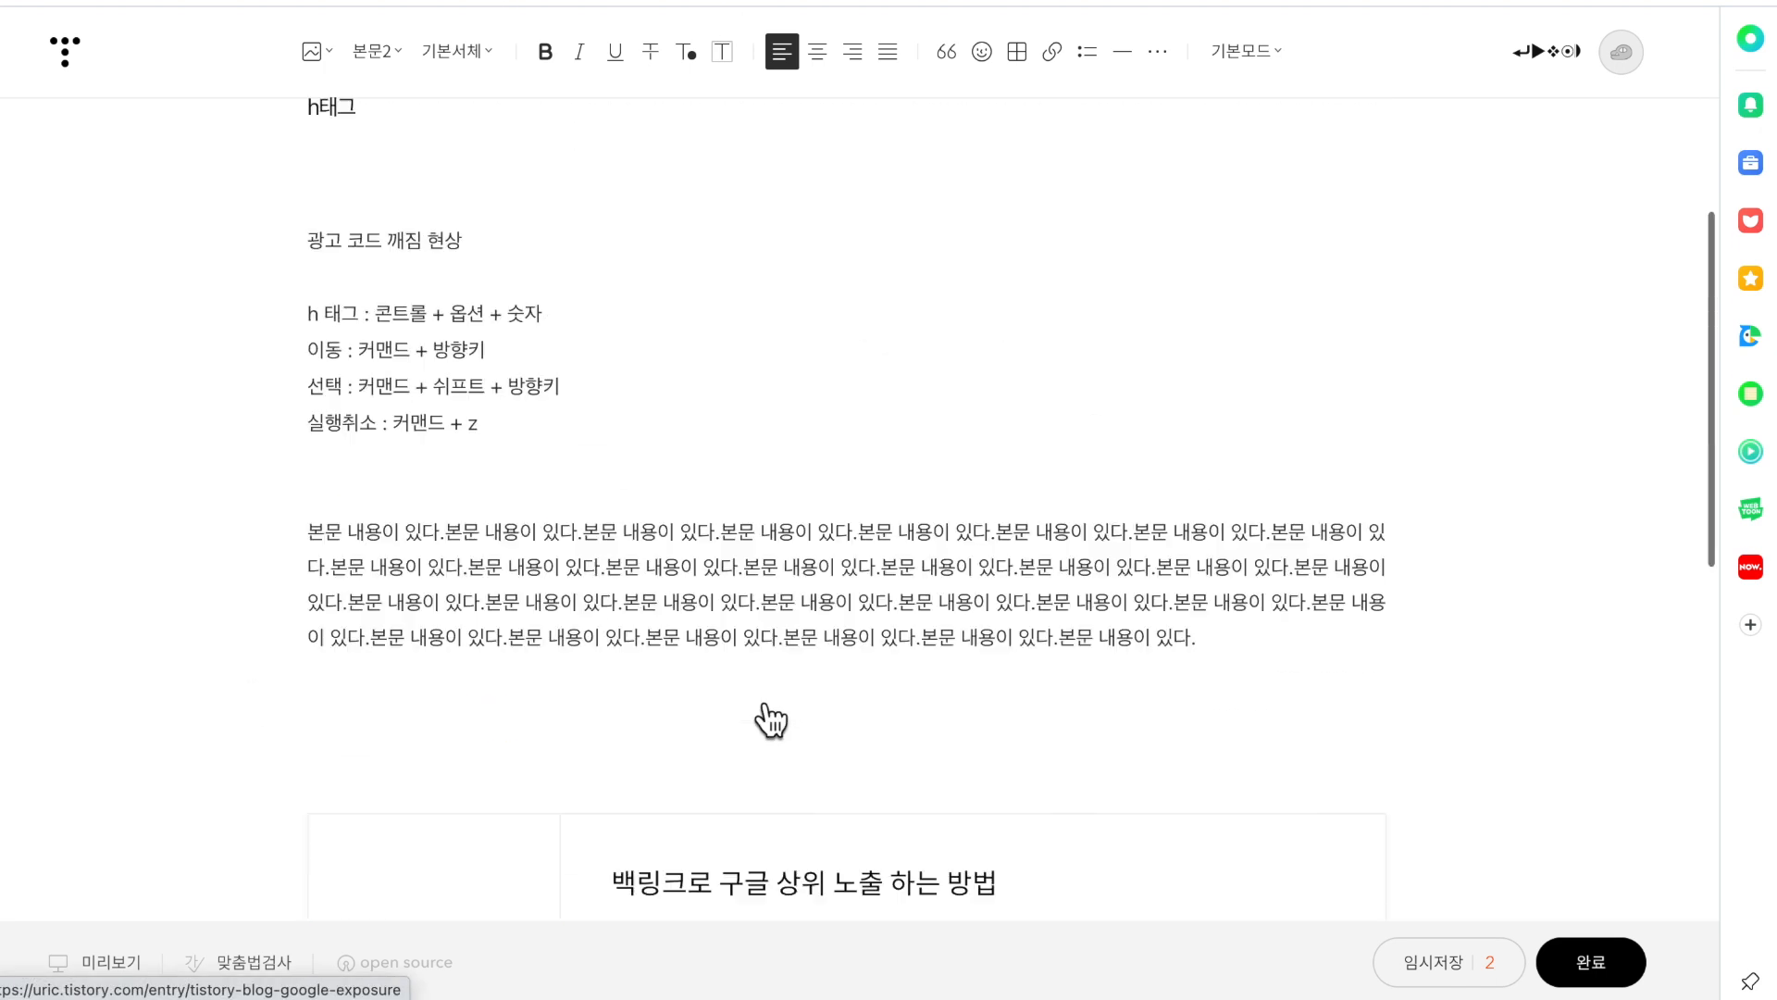
{"action": "scroll", "coordinate": [770, 720], "scroll_direction": "up", "scroll_amount": 5}
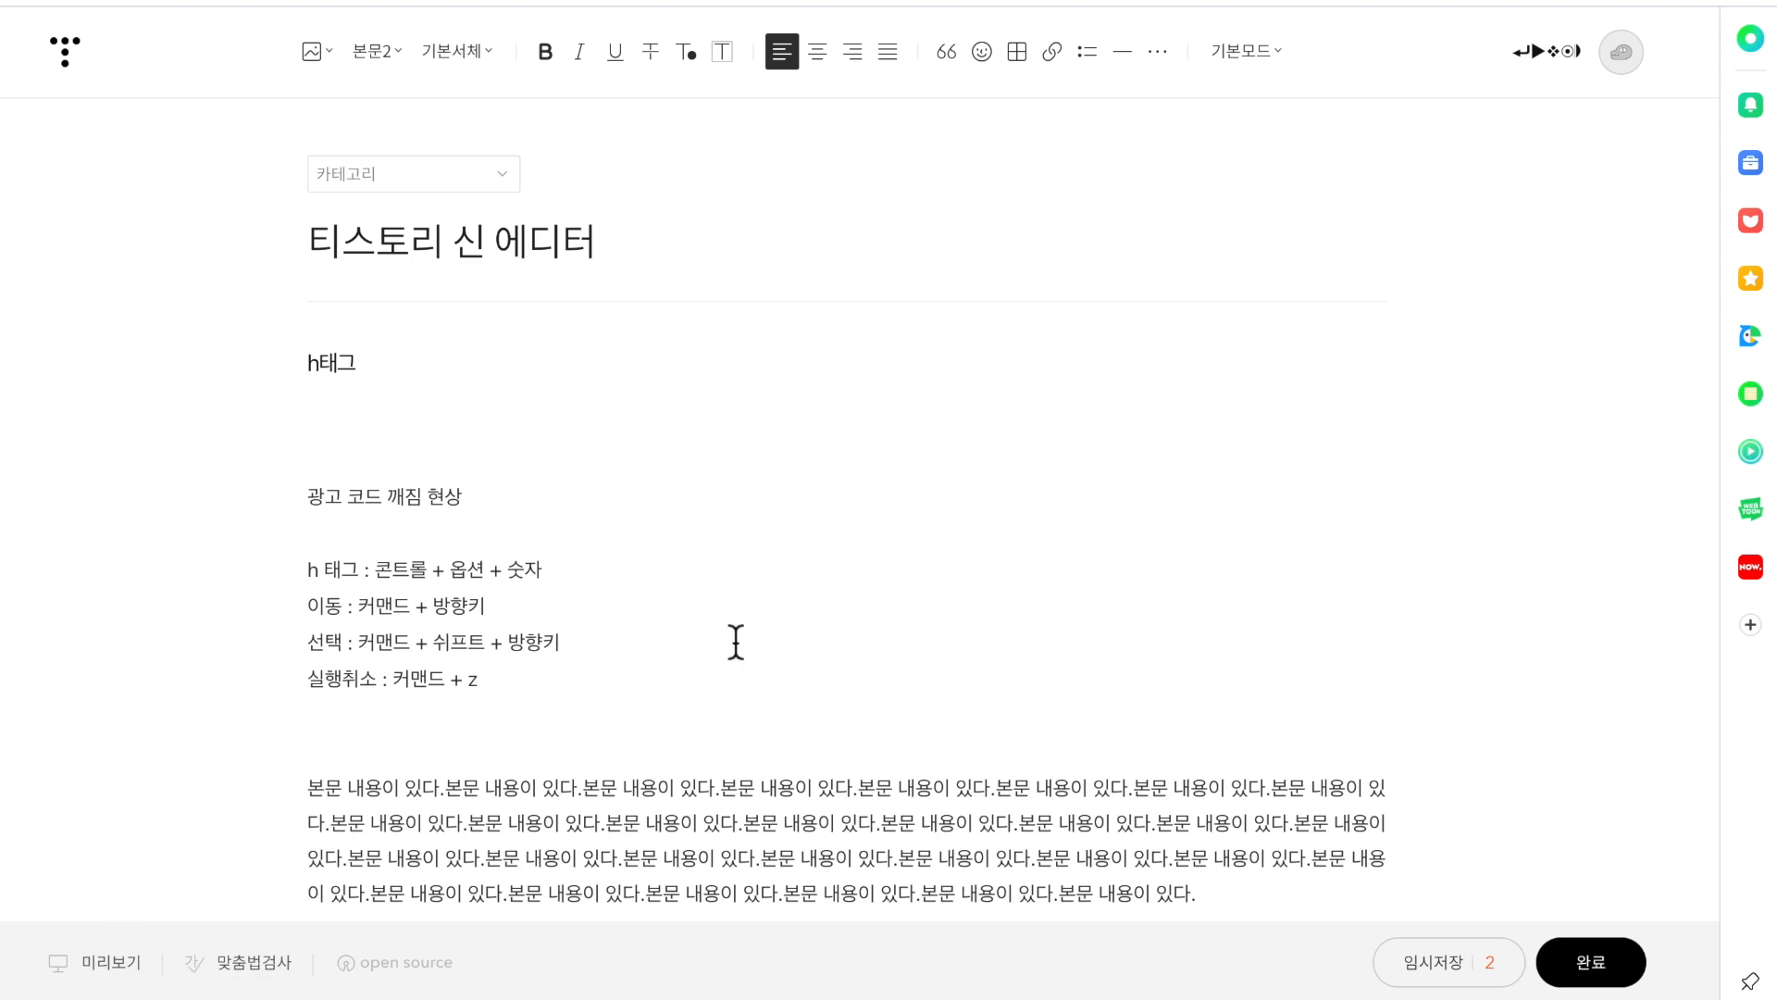
{"action": "scroll", "coordinate": [735, 641], "scroll_direction": "down", "scroll_amount": 3}
{"action": "scroll", "coordinate": [736, 641], "scroll_direction": "up", "scroll_amount": 3}
{"action": "scroll", "coordinate": [736, 641], "scroll_direction": "down", "scroll_amount": 2}
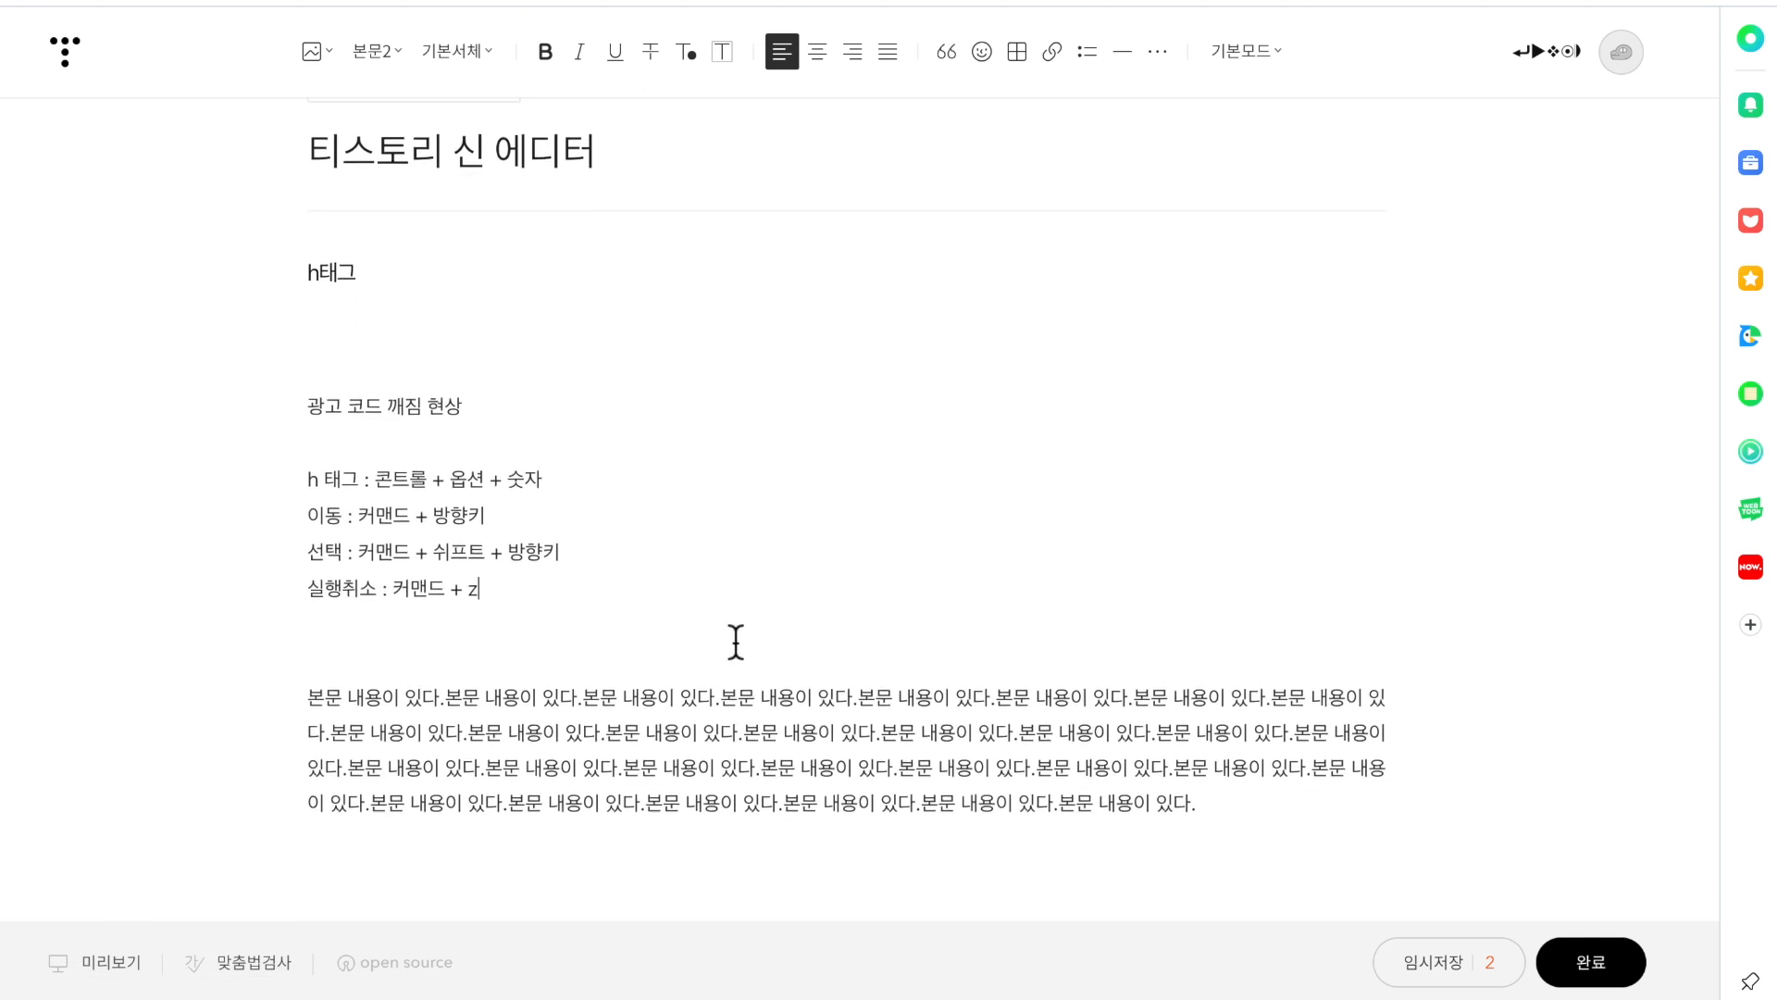